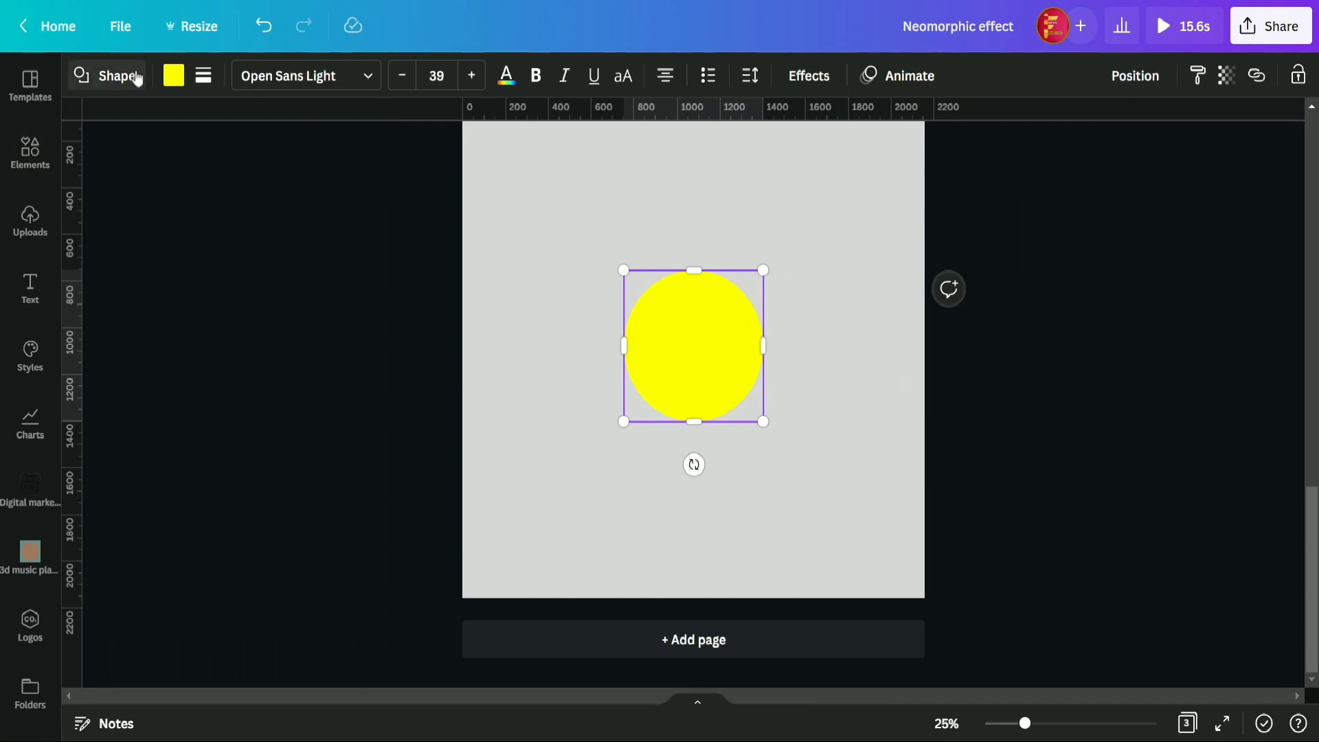
Recolour the yellow circle white and enlarge it toward its lower-left and upper-right corners to fill most of the page.
{"action": "left_click", "coordinate": [174, 75]}
{"action": "left_click", "coordinate": [331, 559]}
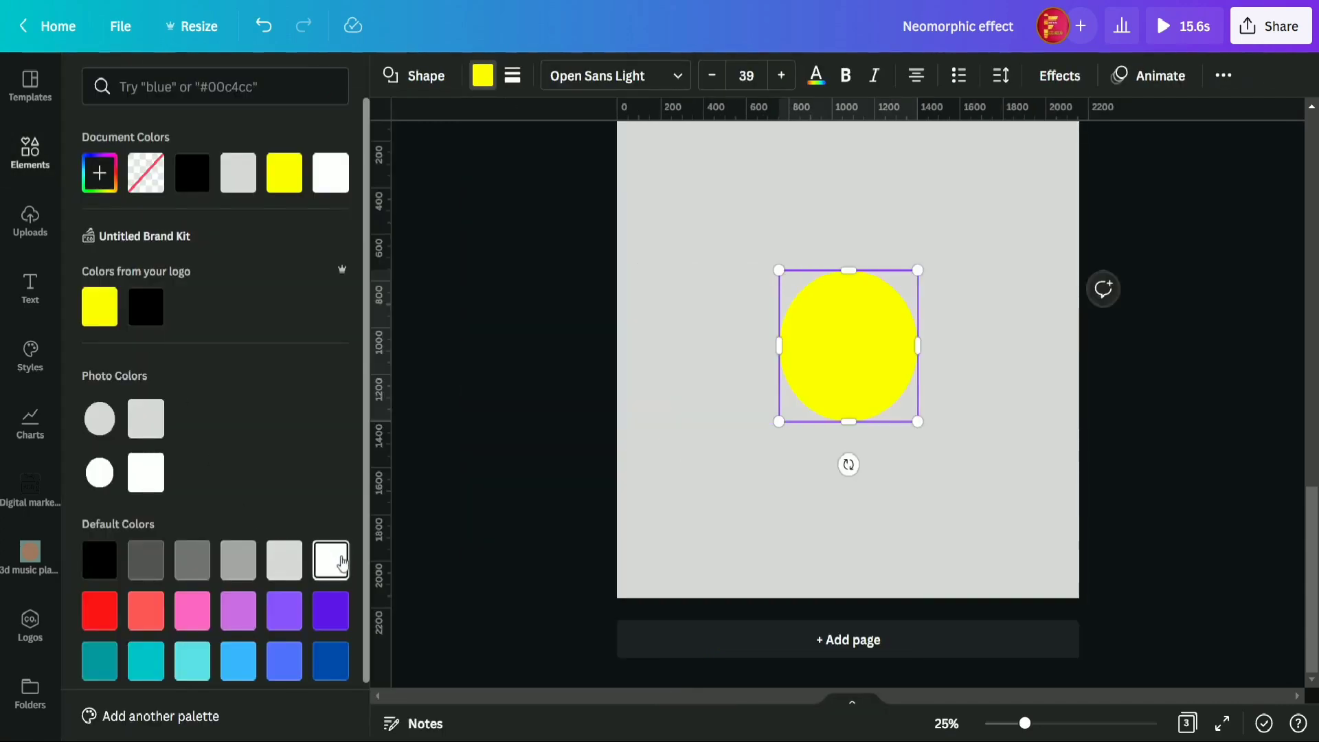
{"action": "key", "text": "Escape"}
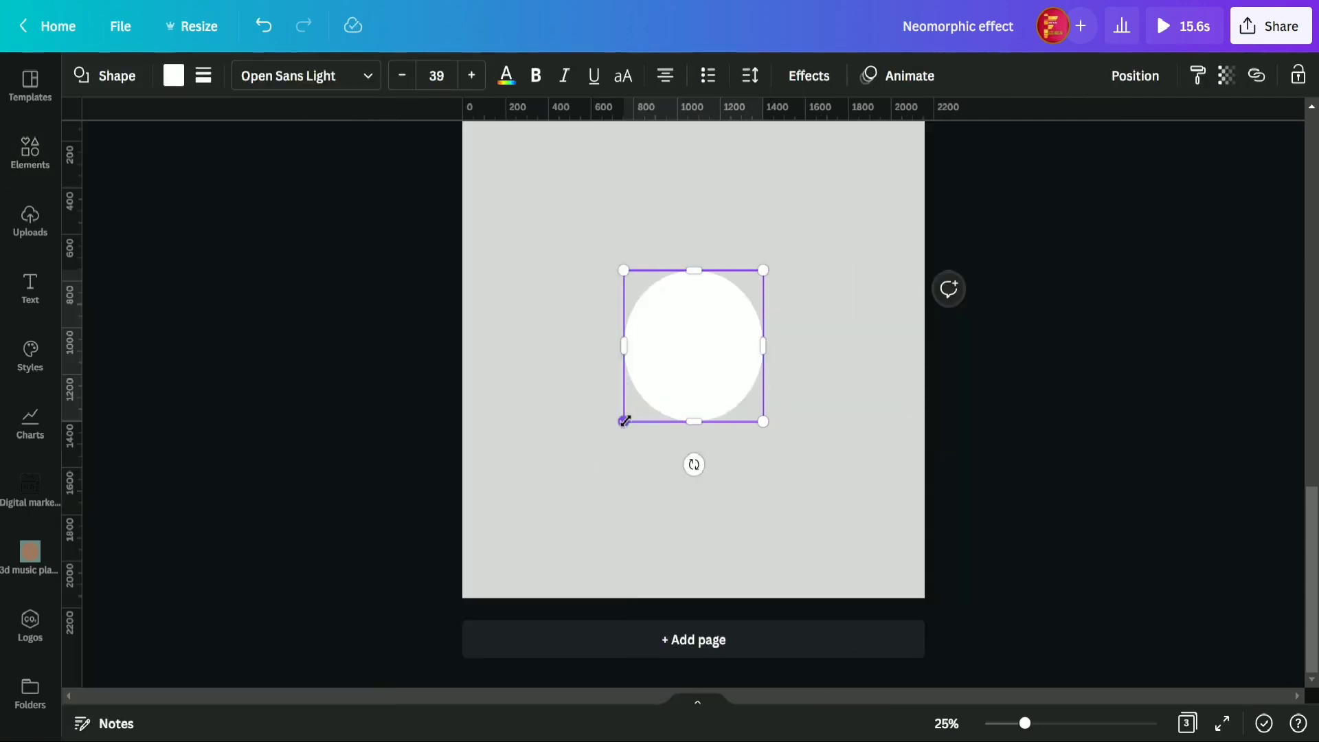
{"action": "left_click_drag", "start_coordinate": [623, 421], "coordinate": [542, 509]}
{"action": "left_click_drag", "start_coordinate": [764, 267], "coordinate": [850, 177]}
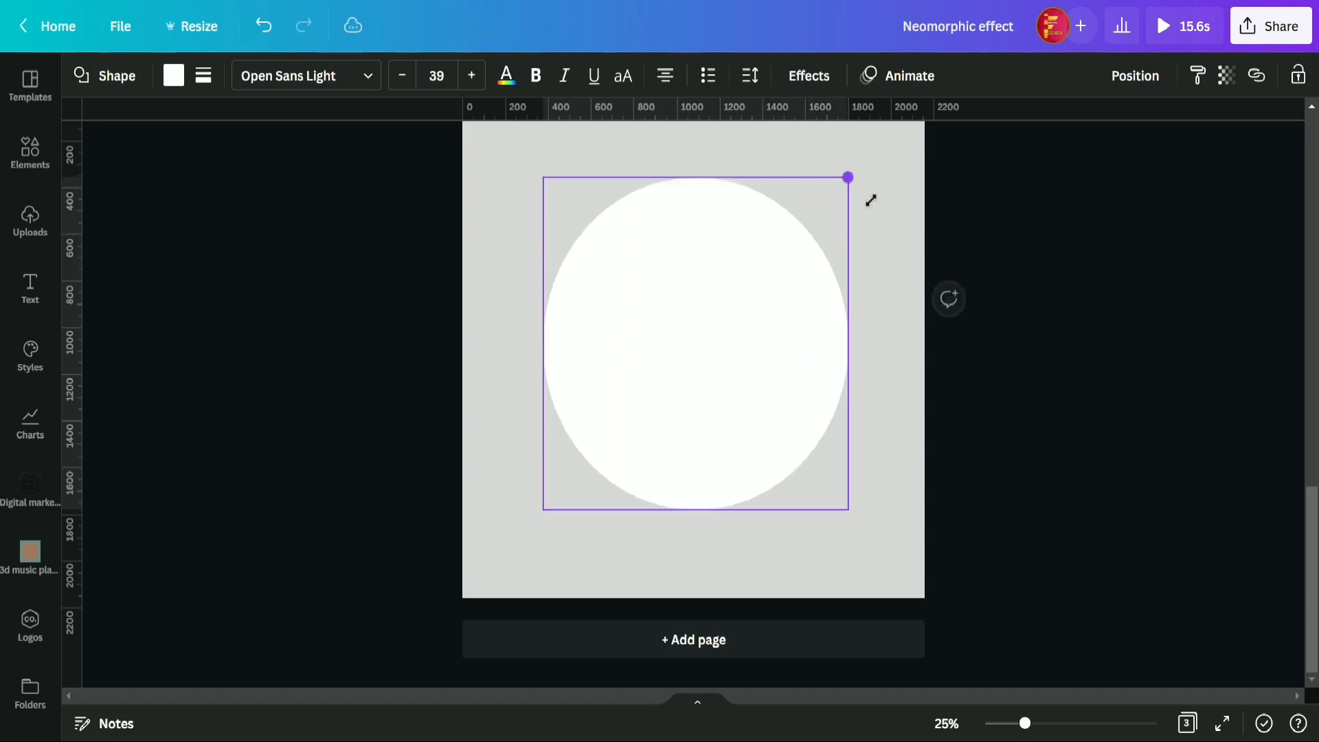
Download only page 3 as a PNG with a transparent background.
{"action": "left_click", "coordinate": [1274, 23]}
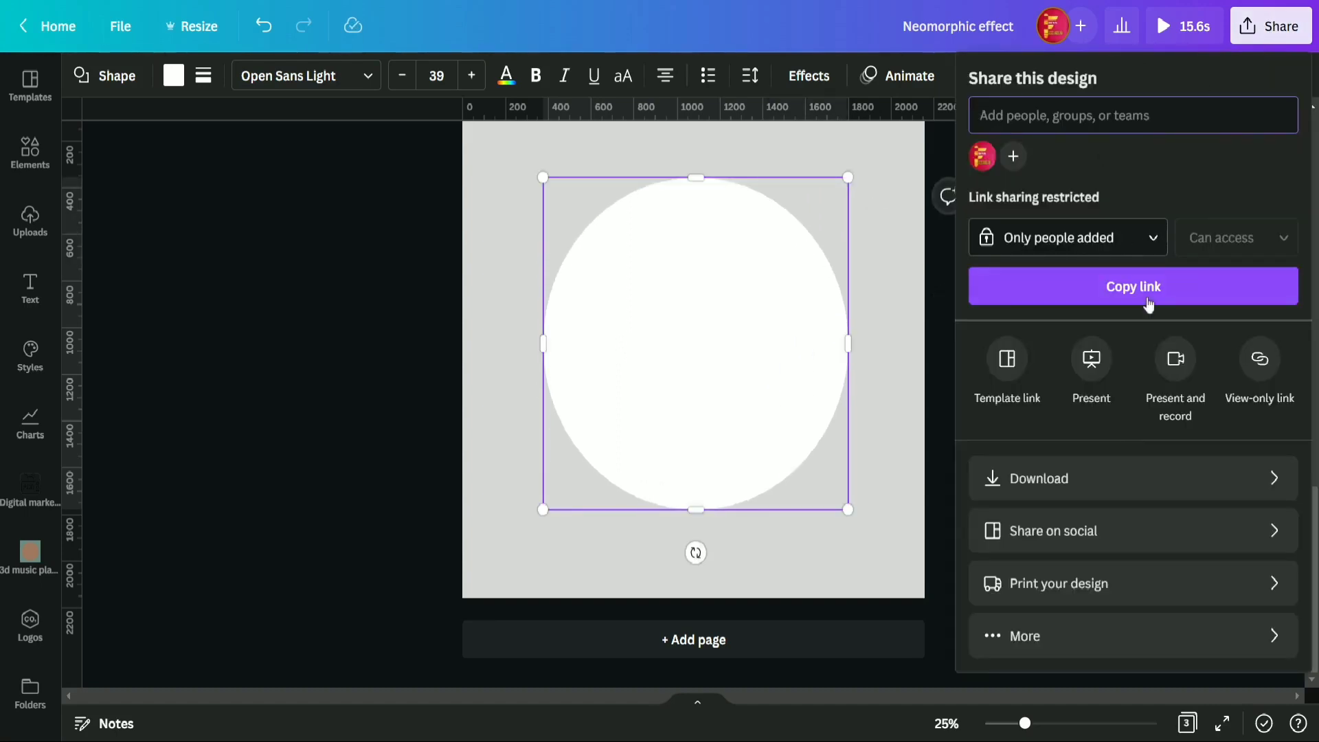
{"action": "left_click", "coordinate": [1086, 475]}
{"action": "left_click", "coordinate": [1100, 158]}
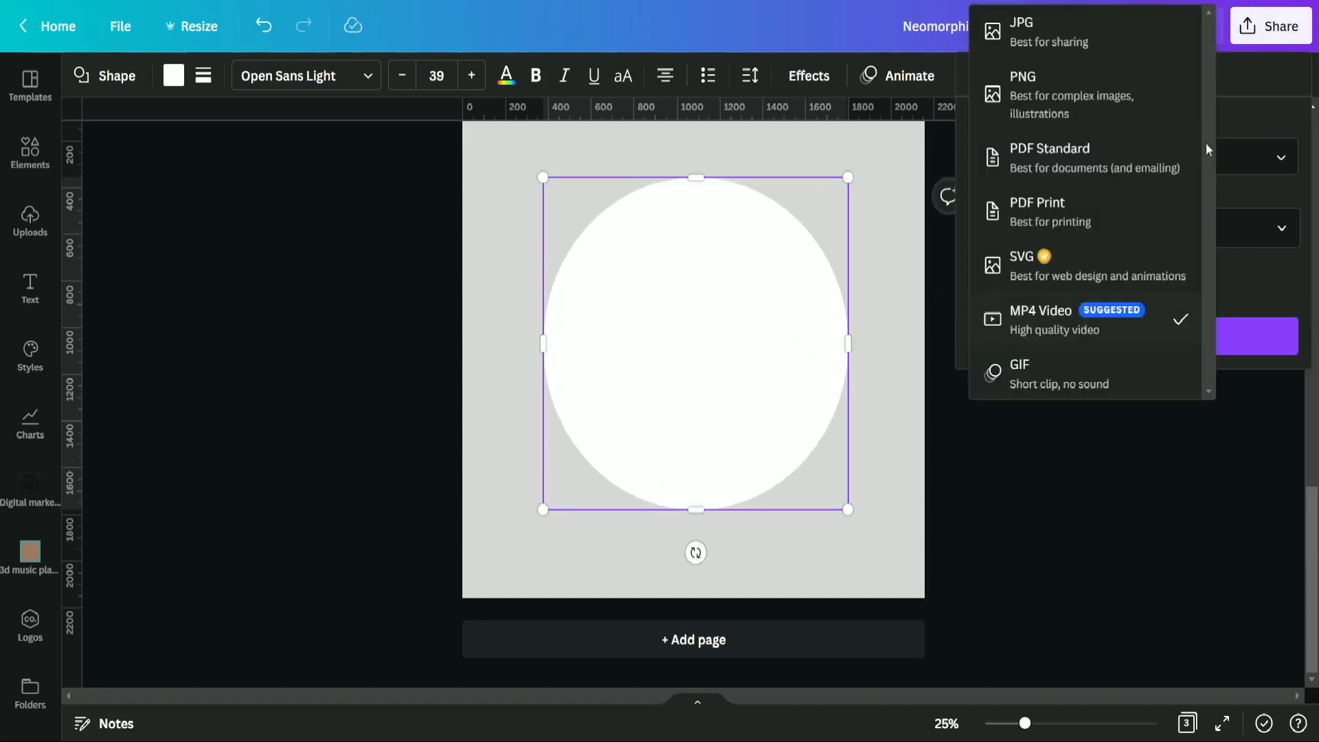
{"action": "left_click", "coordinate": [1089, 110]}
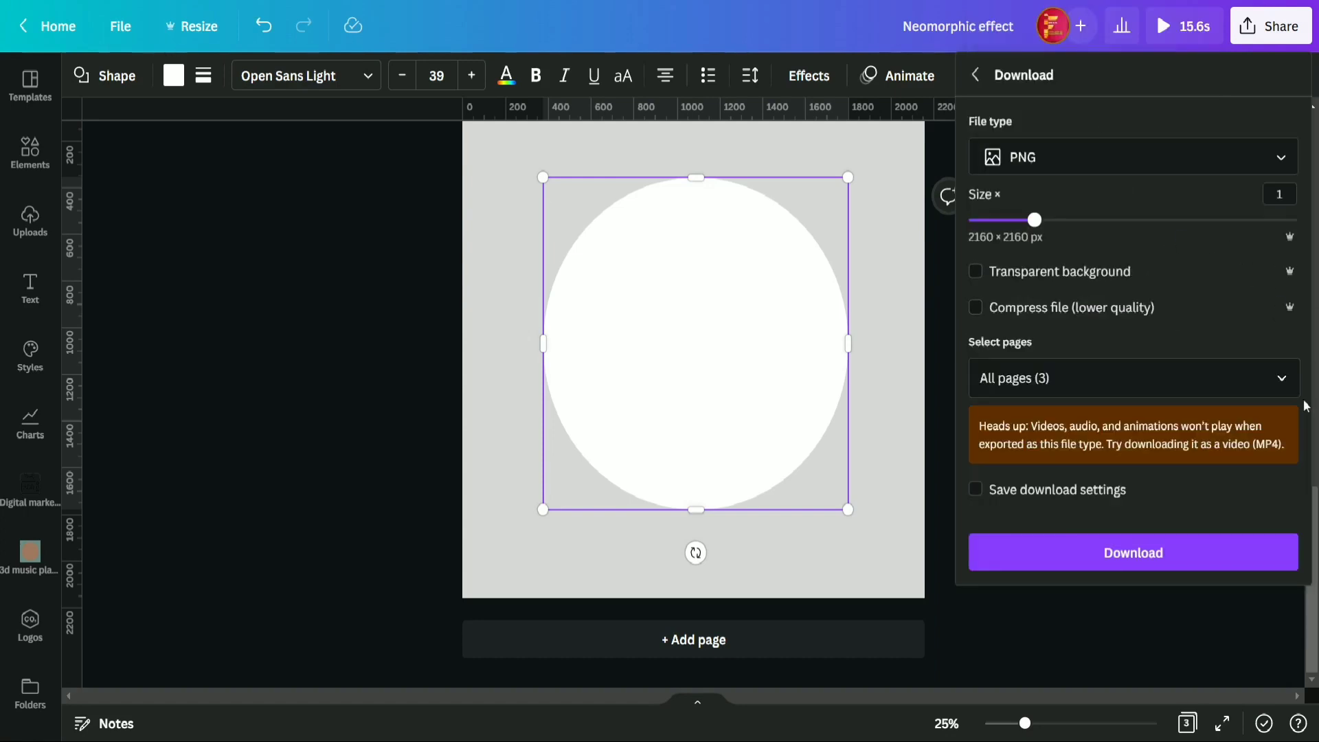
{"action": "left_click", "coordinate": [1275, 378]}
{"action": "left_click", "coordinate": [1268, 440]}
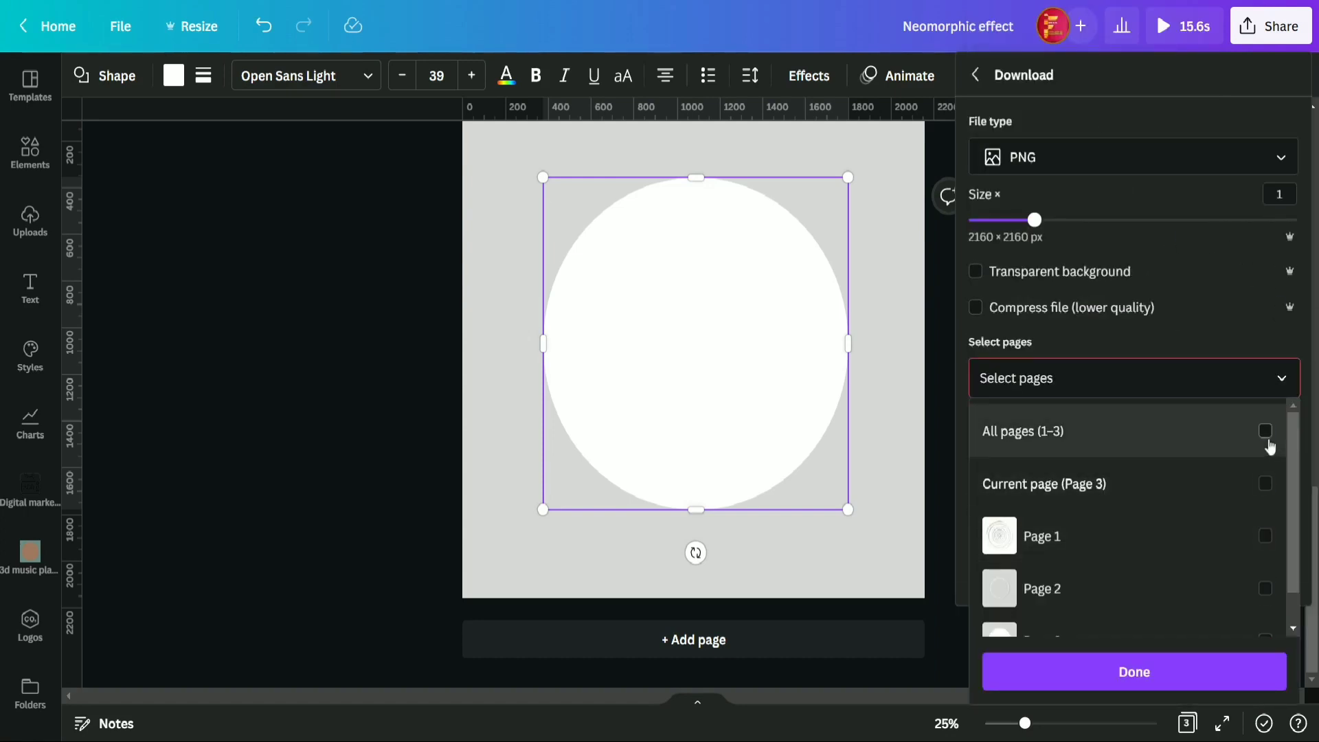
{"action": "scroll", "coordinate": [1231, 589], "scroll_direction": "down", "scroll_amount": 2}
{"action": "left_click", "coordinate": [1266, 610]}
{"action": "left_click", "coordinate": [1247, 676]}
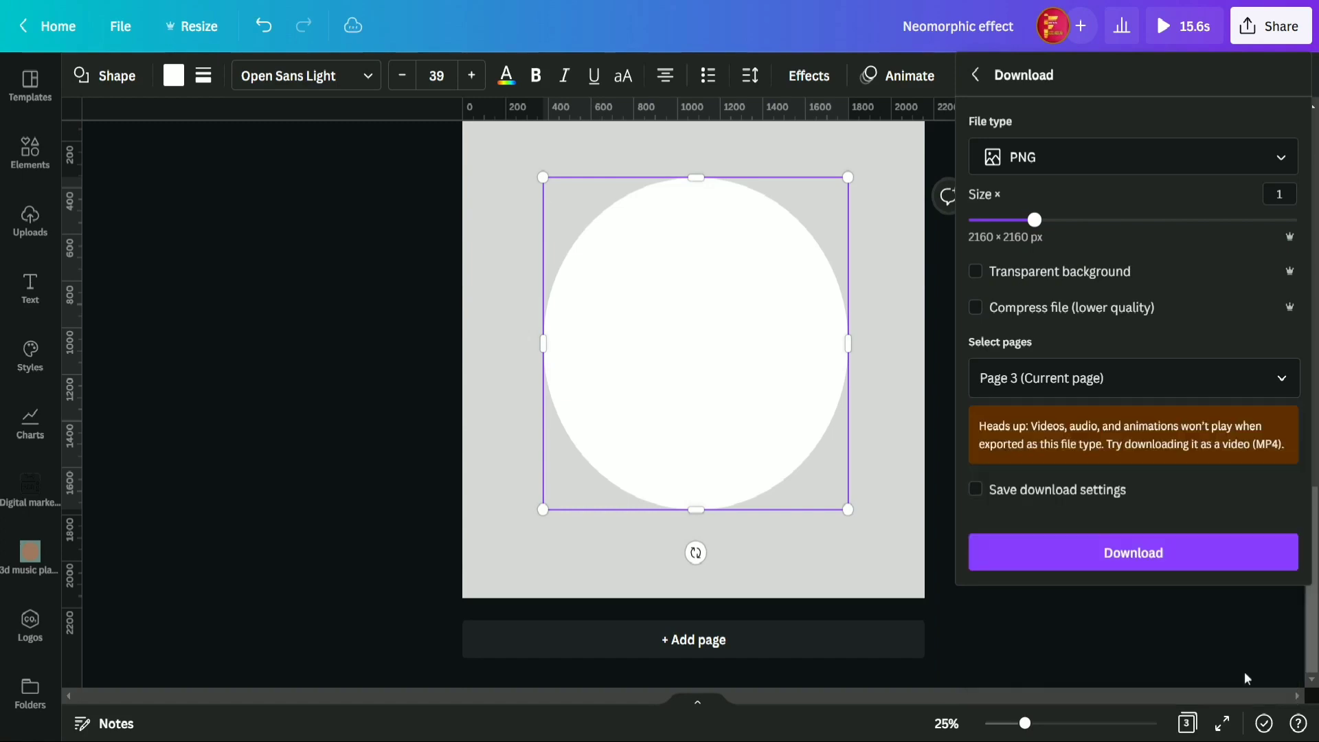
{"action": "left_click", "coordinate": [1031, 275]}
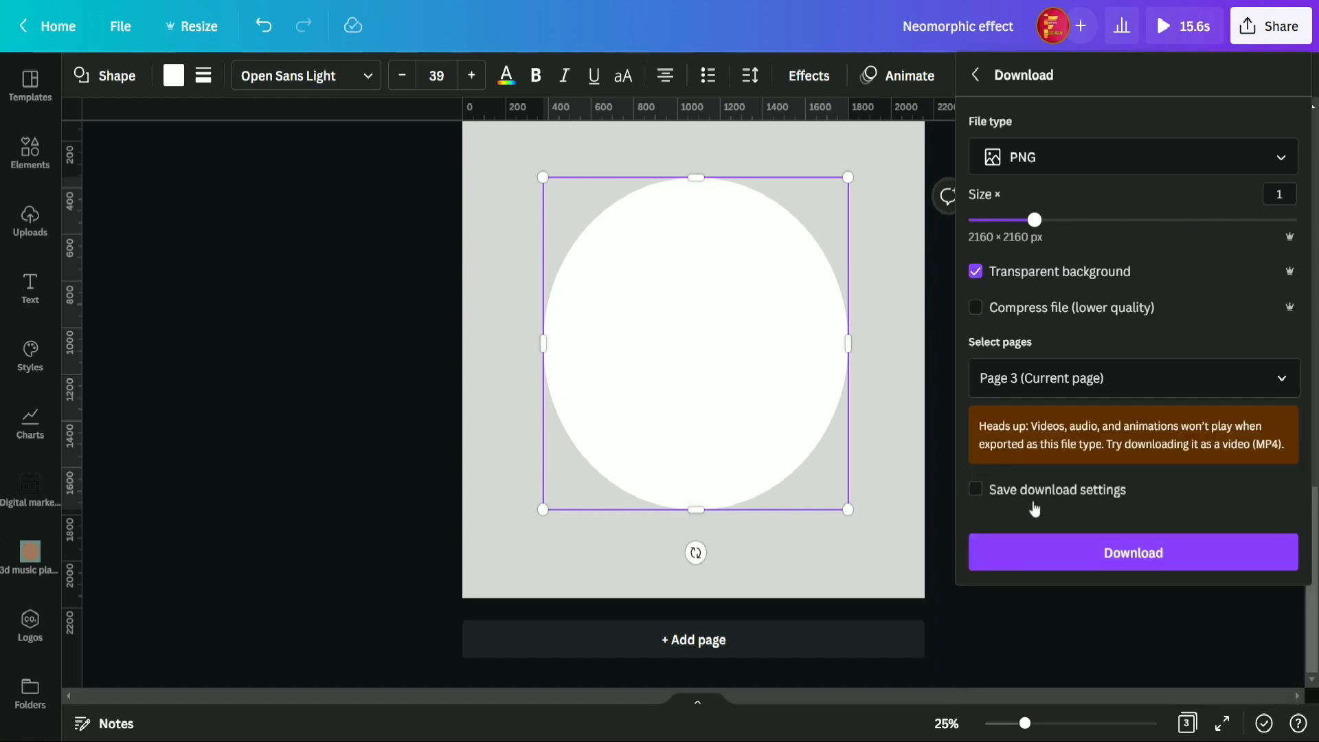
{"action": "left_click", "coordinate": [1119, 558]}
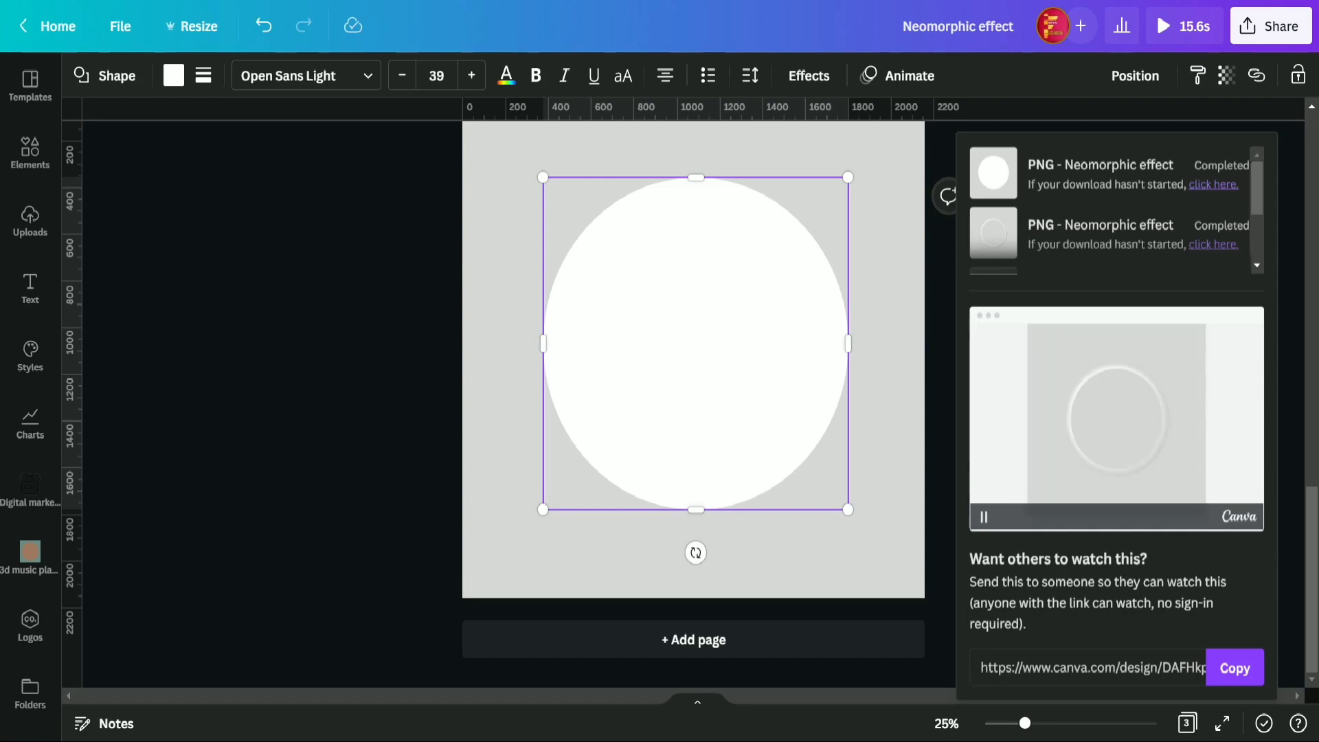
Upload the exported circle PNG and replace the original circle shape on the page with the uploaded image.
{"action": "left_click", "coordinate": [184, 266]}
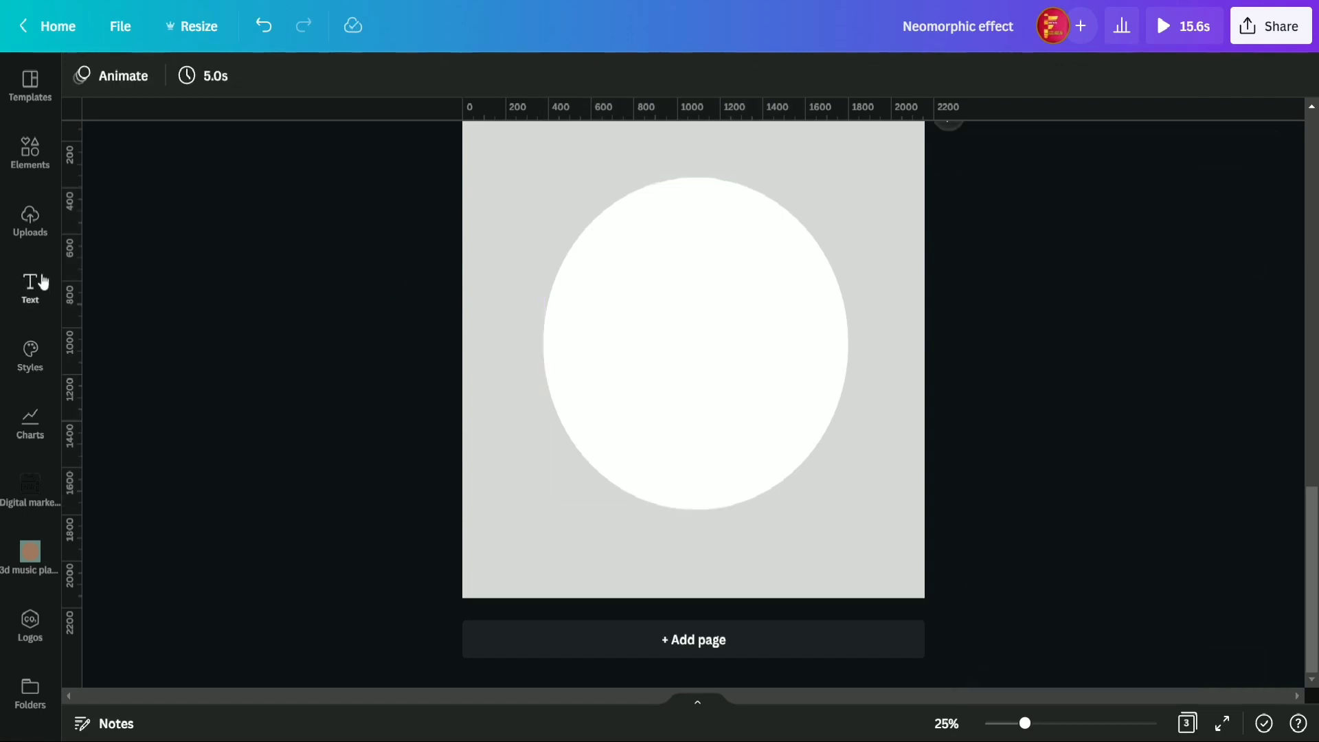
{"action": "left_click", "coordinate": [30, 218]}
{"action": "left_click", "coordinate": [205, 134]}
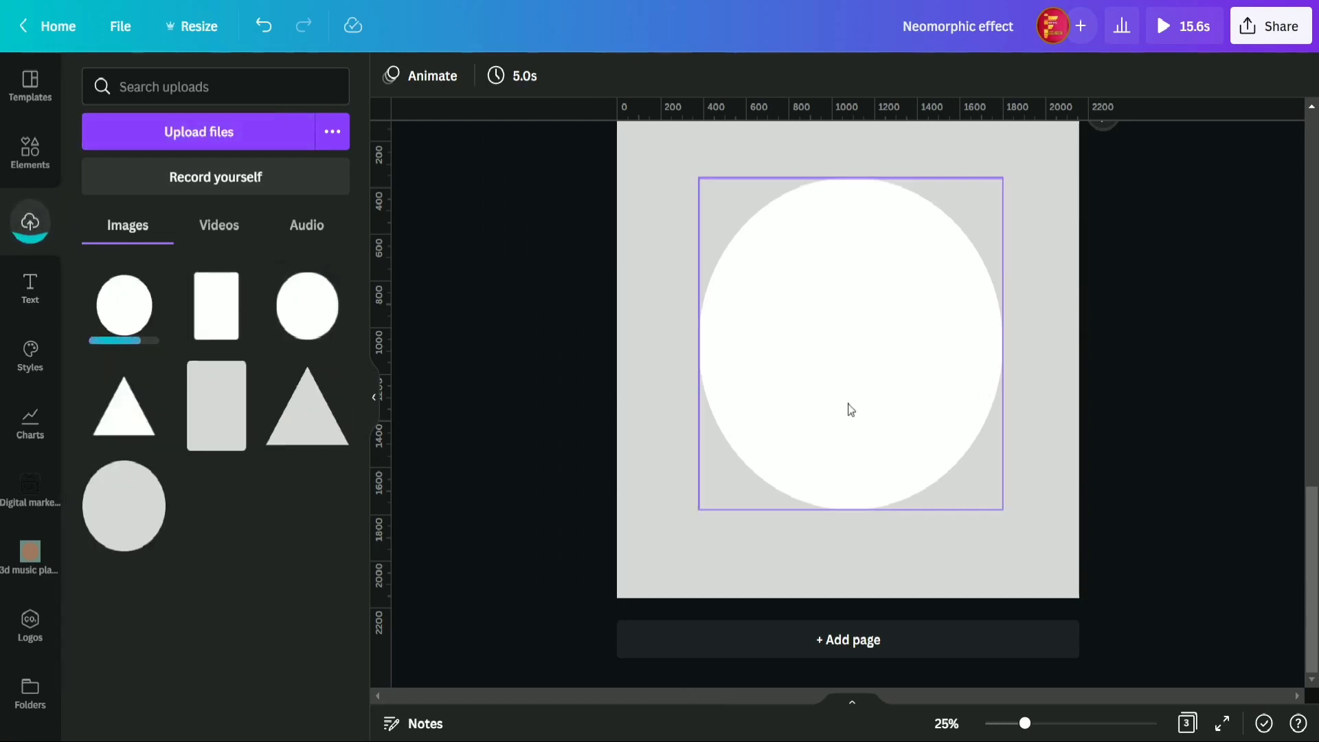
{"action": "left_click", "coordinate": [982, 328]}
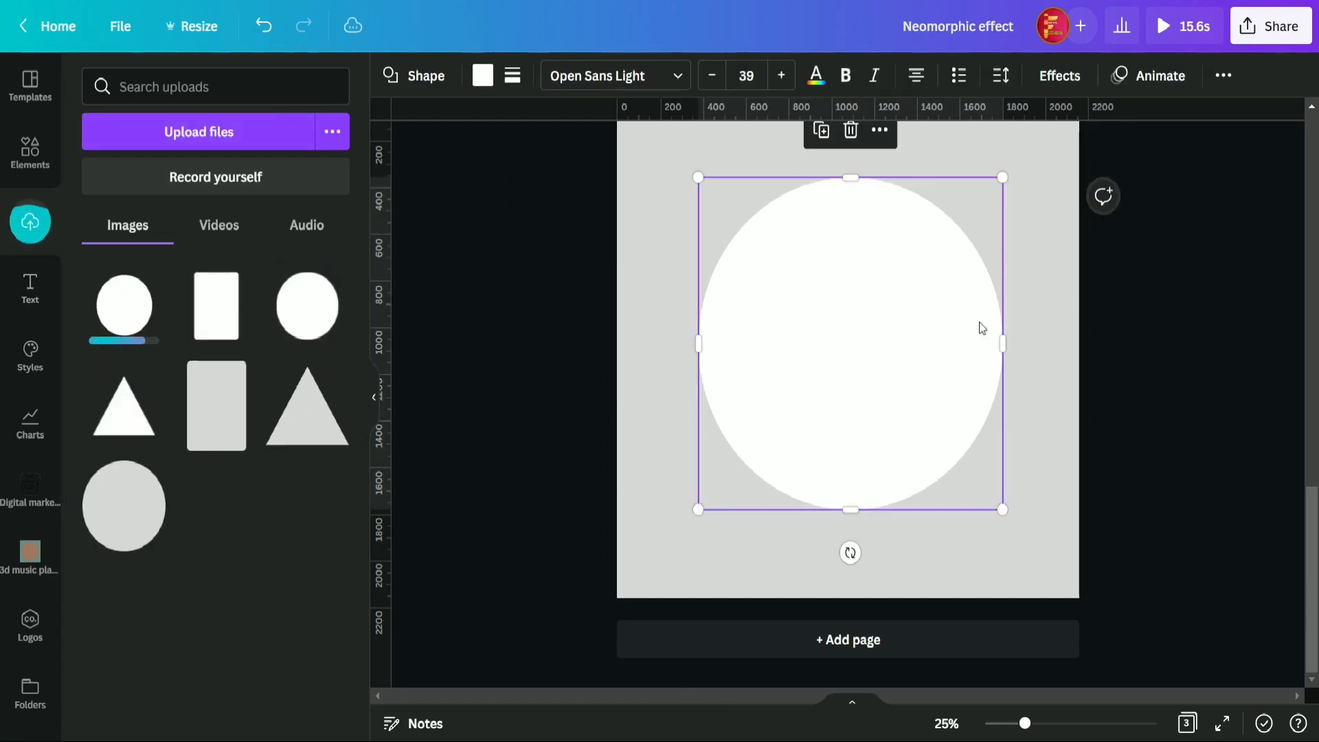
{"action": "left_click", "coordinate": [850, 130]}
{"action": "left_click", "coordinate": [122, 325]}
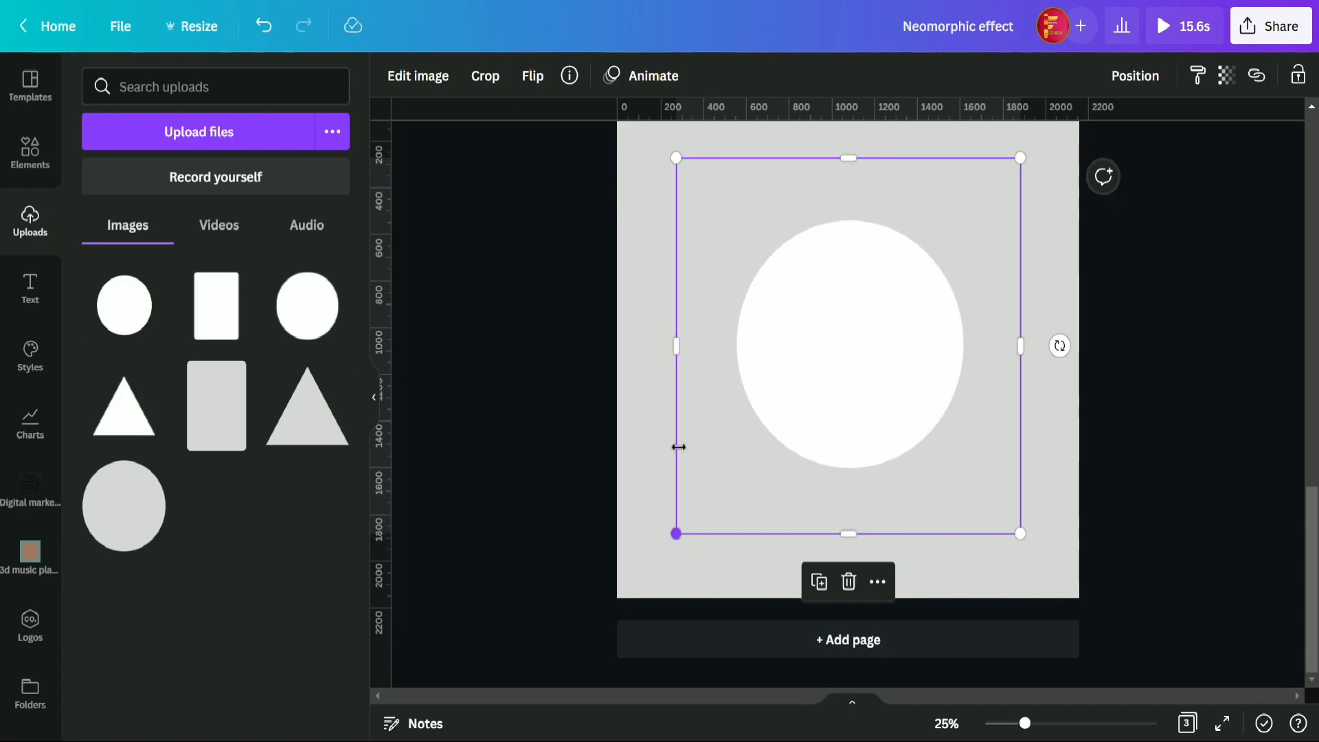
Crop the transparent margins of the circle image on all sides, leaving an even border around the circle.
{"action": "left_click_drag", "start_coordinate": [680, 341], "coordinate": [725, 344]}
{"action": "left_click_drag", "start_coordinate": [873, 159], "coordinate": [873, 211]}
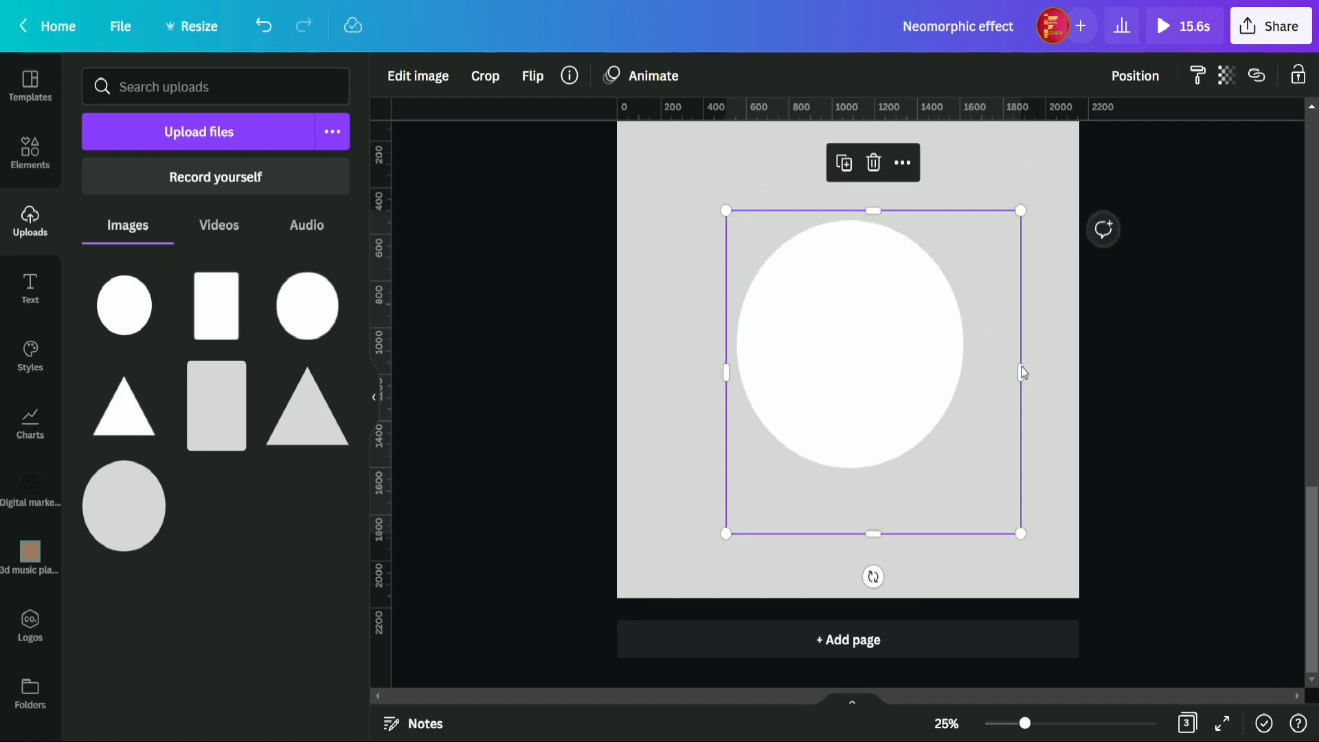
{"action": "left_click_drag", "start_coordinate": [1020, 372], "coordinate": [972, 372]}
{"action": "mouse_move", "coordinate": [845, 534]}
{"action": "left_mouse_down"}
{"action": "mouse_move", "coordinate": [851, 488]}
{"action": "mouse_move", "coordinate": [849, 517]}
{"action": "left_mouse_up"}
{"action": "left_click_drag", "start_coordinate": [725, 358], "coordinate": [687, 363]}
{"action": "left_click_drag", "start_coordinate": [974, 358], "coordinate": [1017, 360]}
{"action": "left_click_drag", "start_coordinate": [863, 207], "coordinate": [866, 164]}
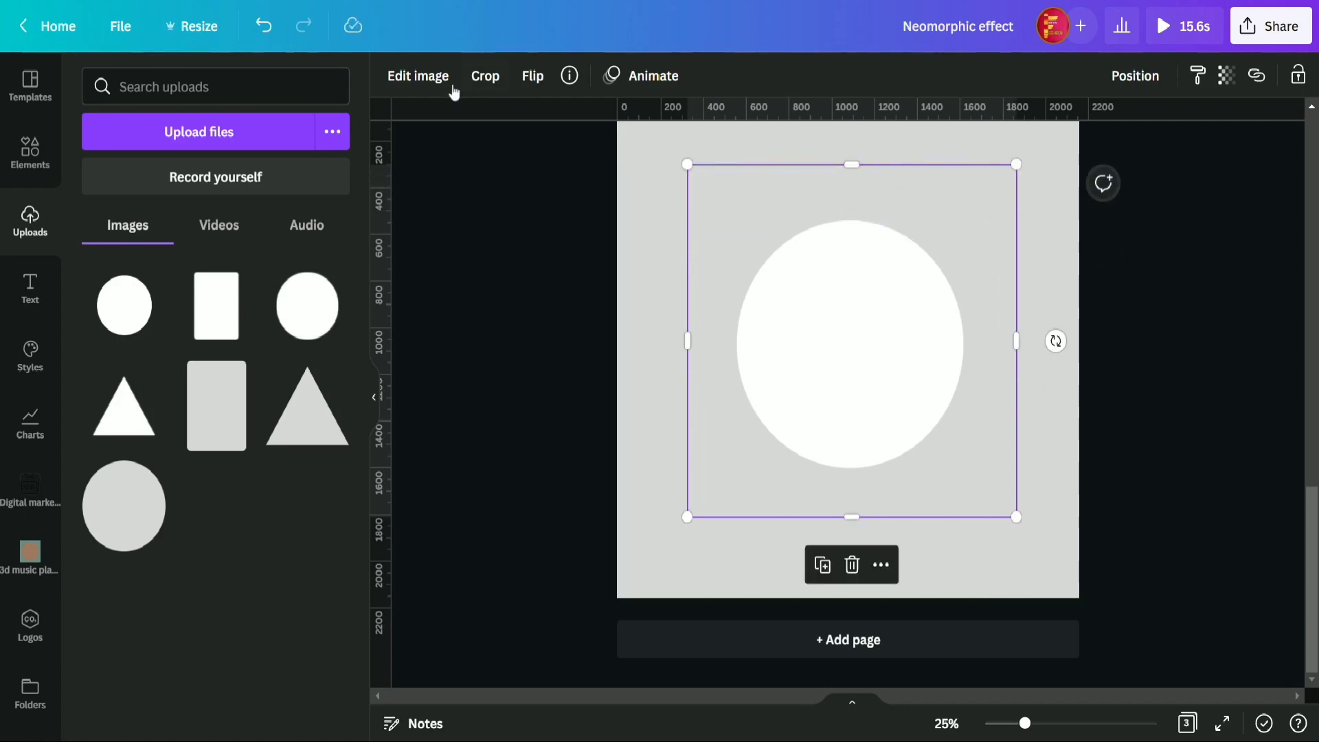
Set the circle image's brightness to -100, then duplicate it and set the copy's brightness to 100.
{"action": "left_click", "coordinate": [427, 80]}
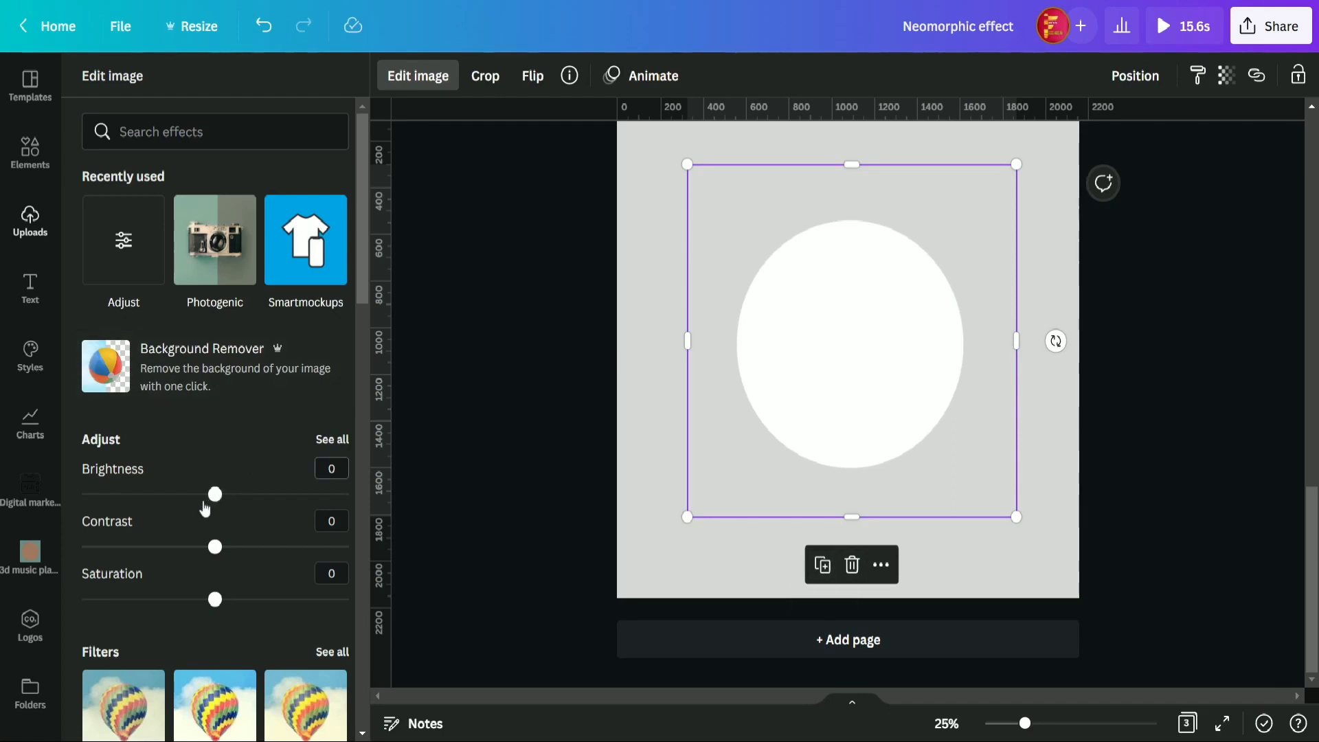
{"action": "left_click_drag", "start_coordinate": [216, 502], "coordinate": [55, 483]}
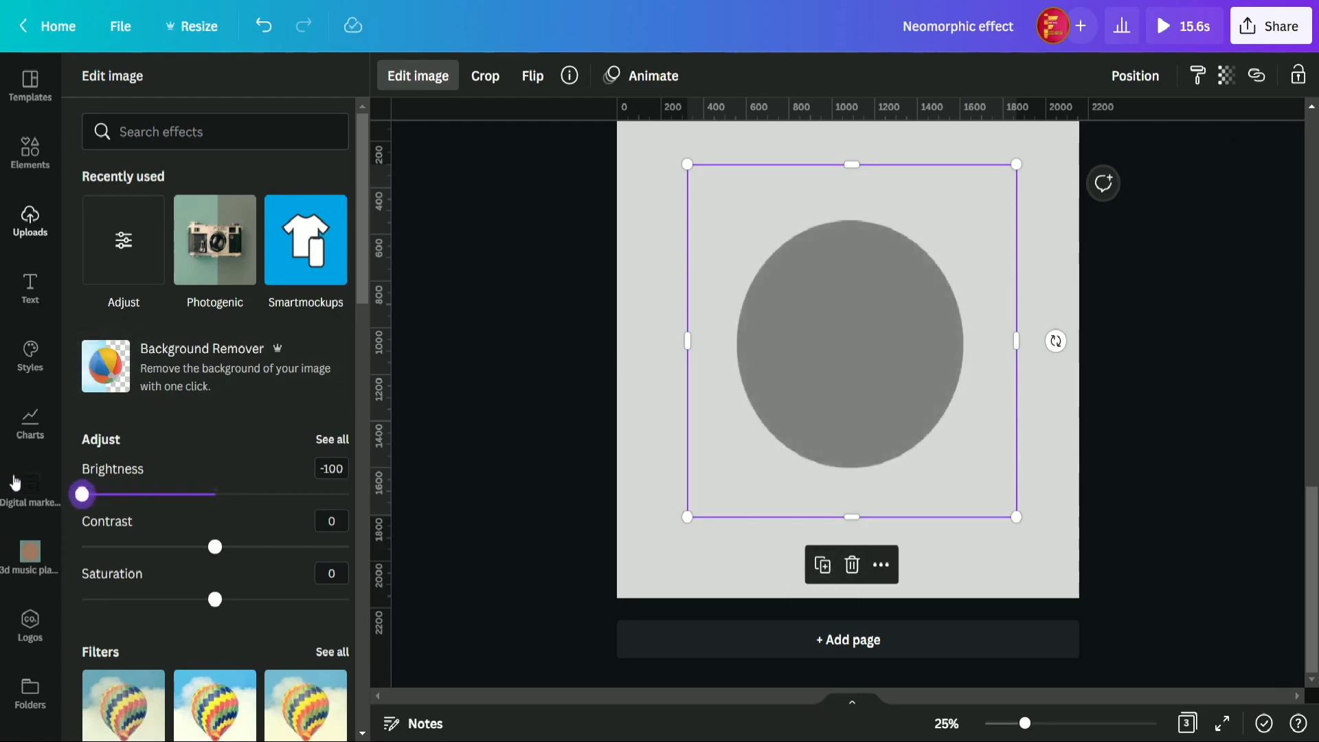
{"action": "left_click", "coordinate": [824, 564]}
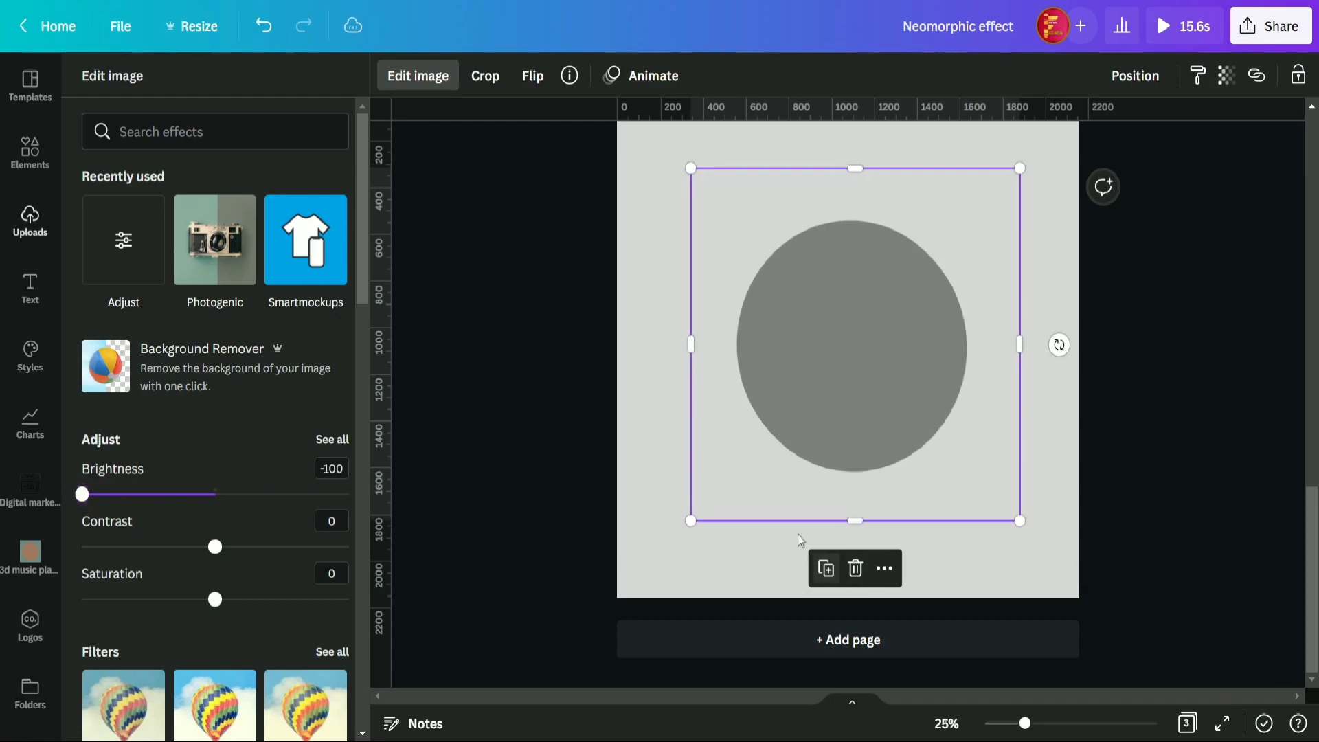
{"action": "left_click_drag", "start_coordinate": [81, 495], "coordinate": [713, 504]}
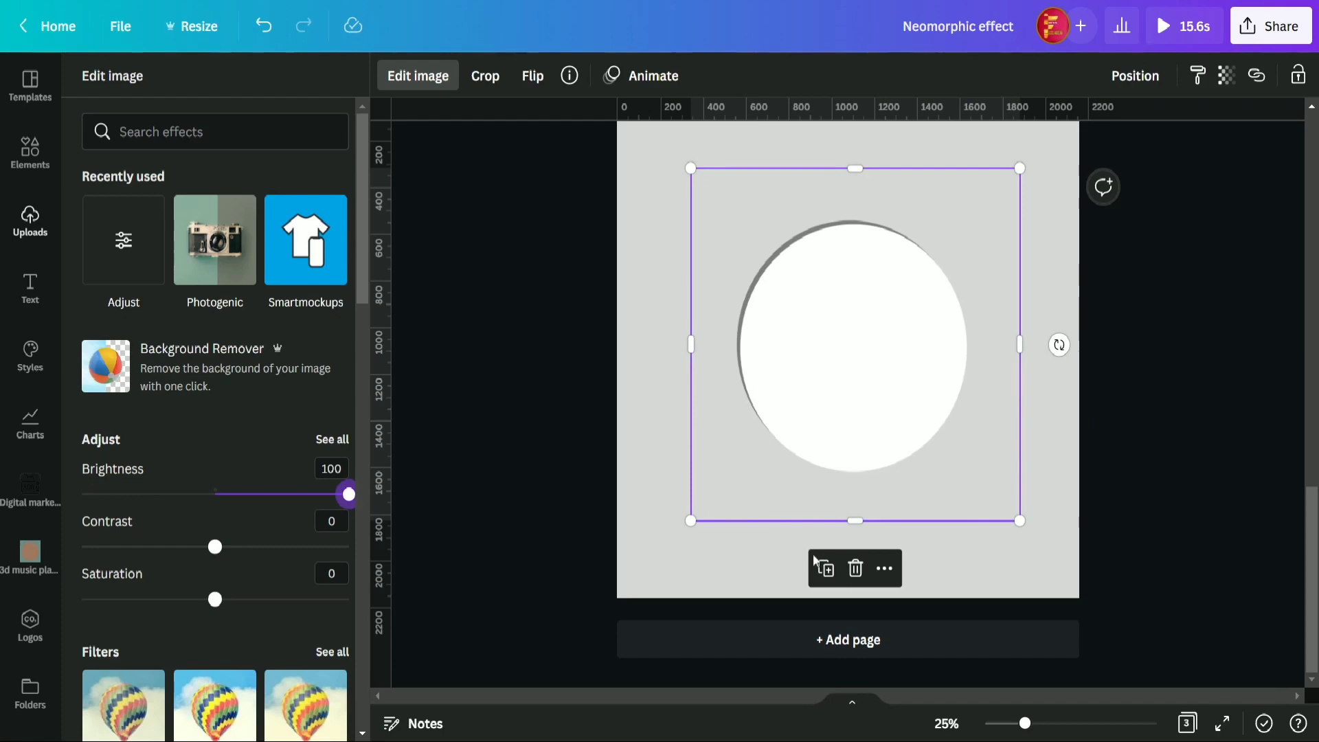
Duplicate the white circle image and set the new copy's brightness to -30 to match the background.
{"action": "left_click", "coordinate": [824, 568]}
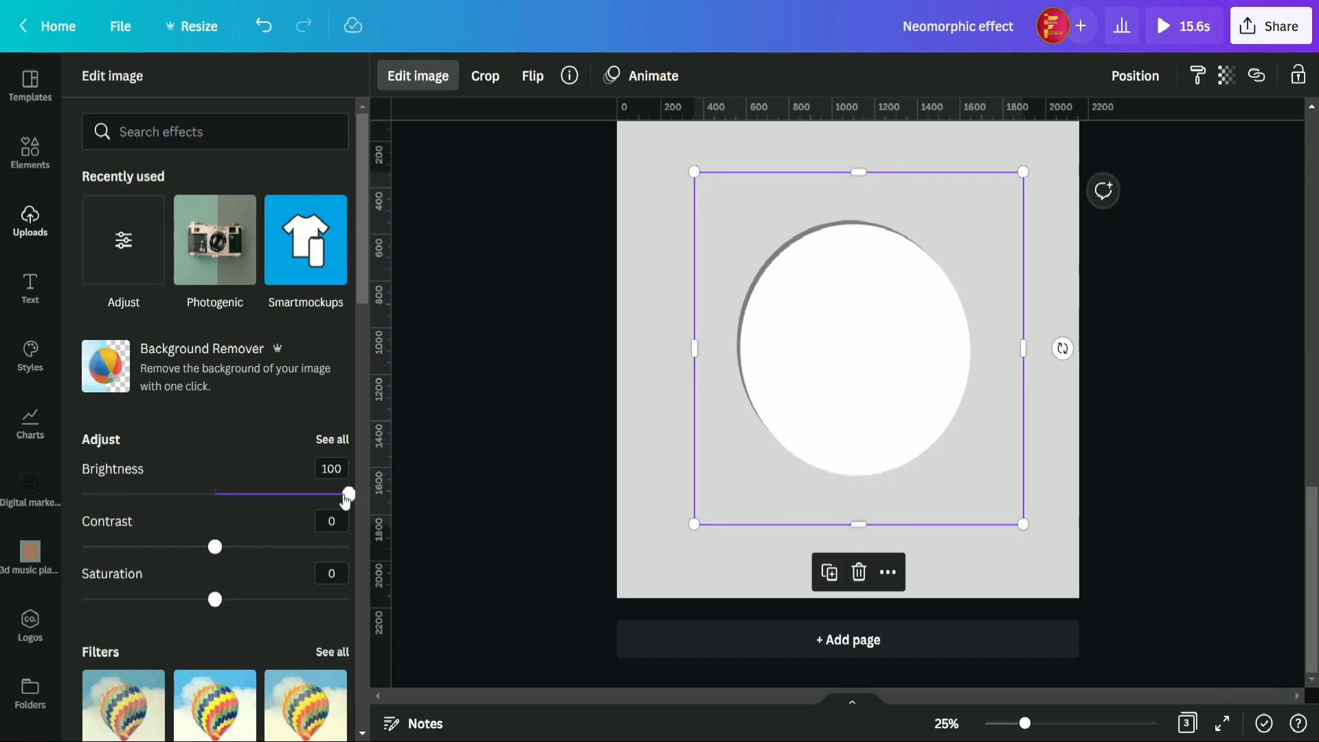
{"action": "left_click_drag", "start_coordinate": [346, 495], "coordinate": [175, 492]}
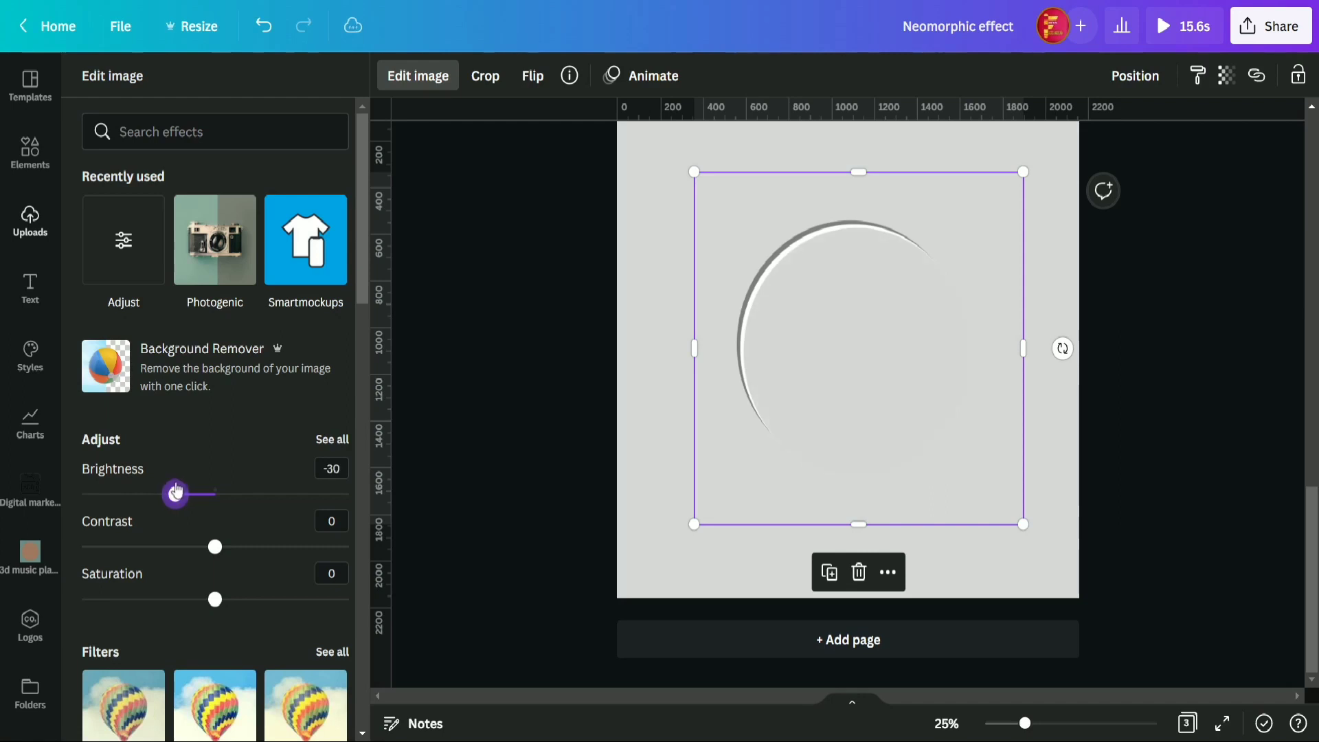
{"action": "left_click", "coordinate": [449, 331]}
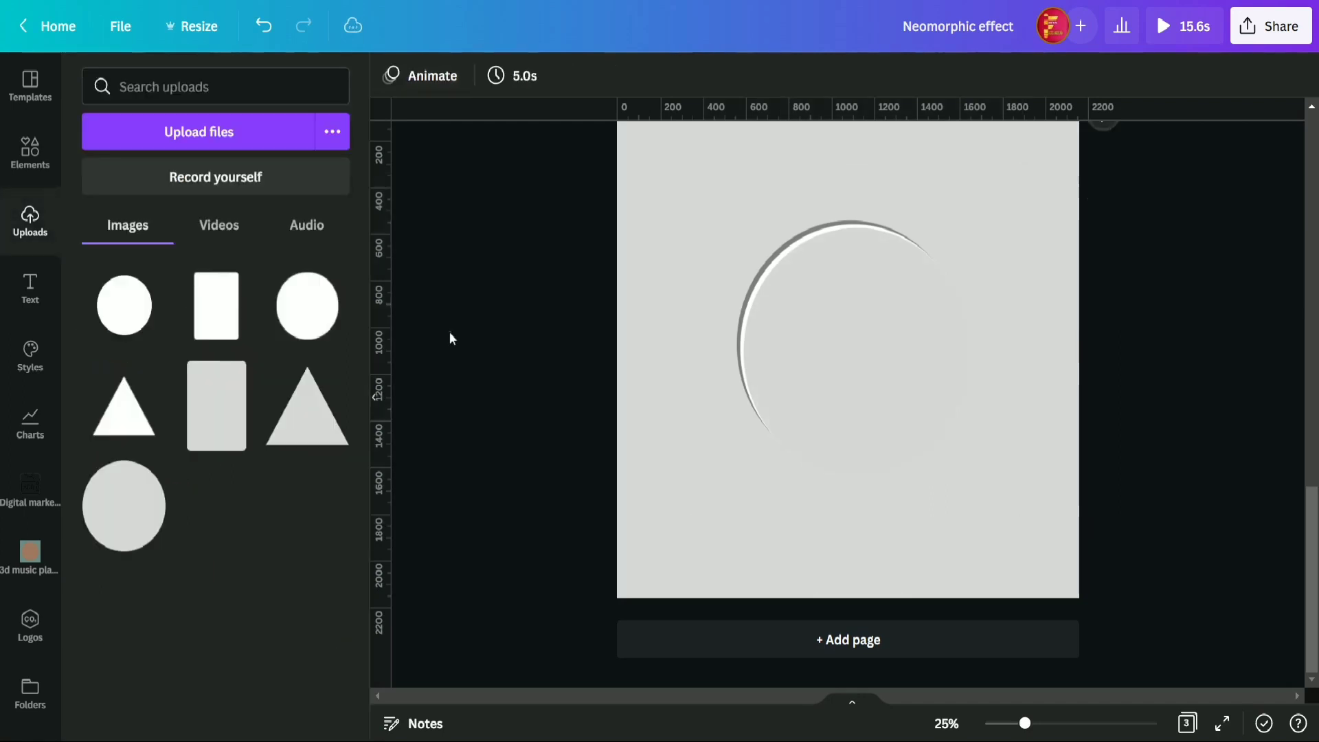
Spread the three circle copies apart, select them all, and align them to each other by middle and center.
{"action": "left_click", "coordinate": [847, 325]}
{"action": "left_click_drag", "start_coordinate": [849, 328], "coordinate": [924, 332]}
{"action": "left_click", "coordinate": [758, 336]}
{"action": "mouse_move", "coordinate": [757, 337]}
{"action": "left_mouse_down"}
{"action": "mouse_move", "coordinate": [778, 351]}
{"action": "mouse_move", "coordinate": [745, 343]}
{"action": "left_mouse_up"}
{"action": "left_click_drag", "start_coordinate": [903, 352], "coordinate": [854, 349]}
{"action": "left_click_drag", "start_coordinate": [1073, 216], "coordinate": [785, 318]}
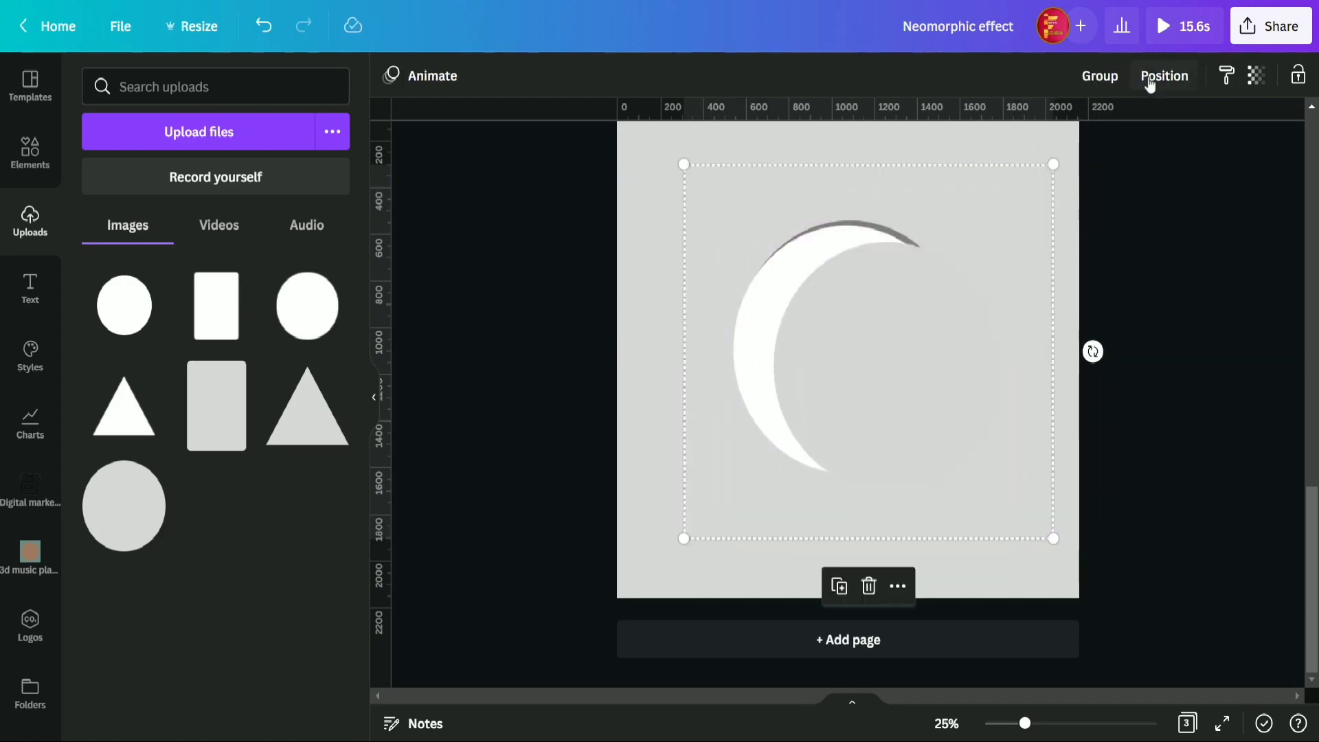
{"action": "left_click", "coordinate": [1151, 77]}
{"action": "left_click", "coordinate": [940, 253]}
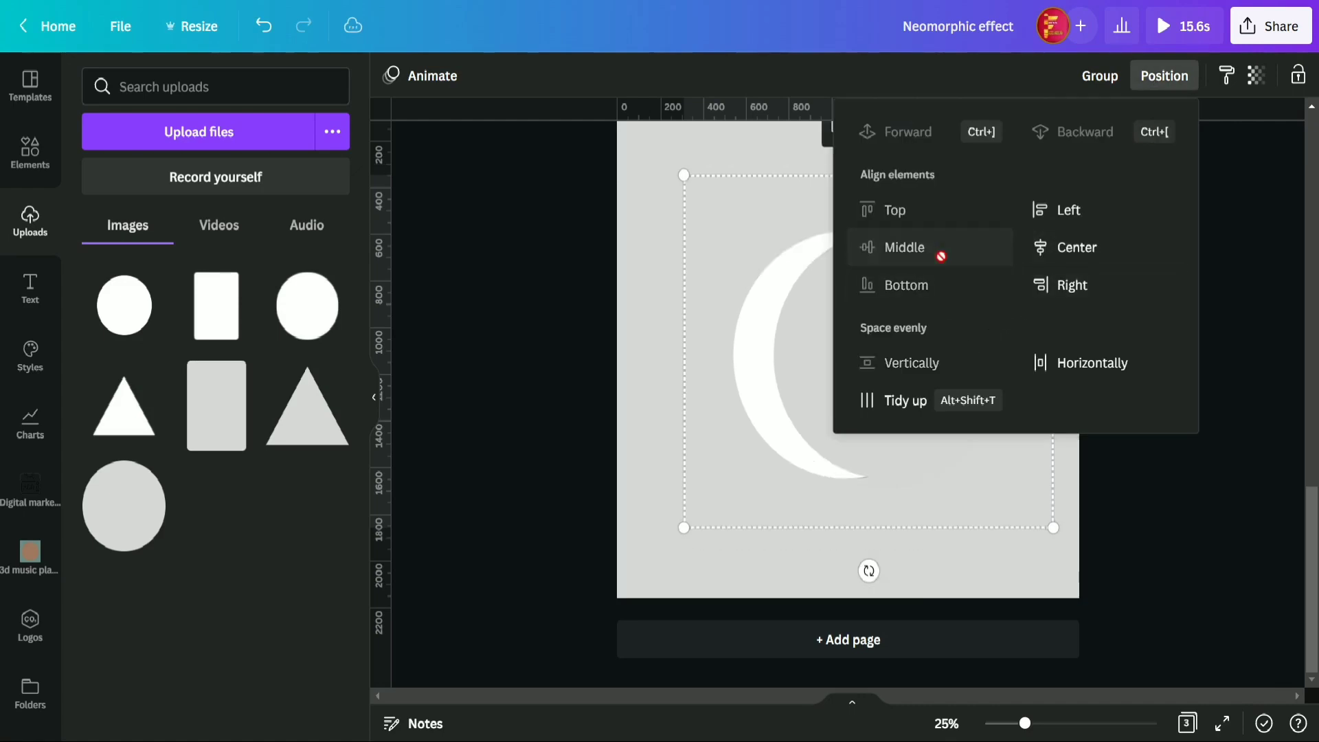
{"action": "left_click", "coordinate": [1082, 251]}
{"action": "left_click", "coordinate": [995, 561]}
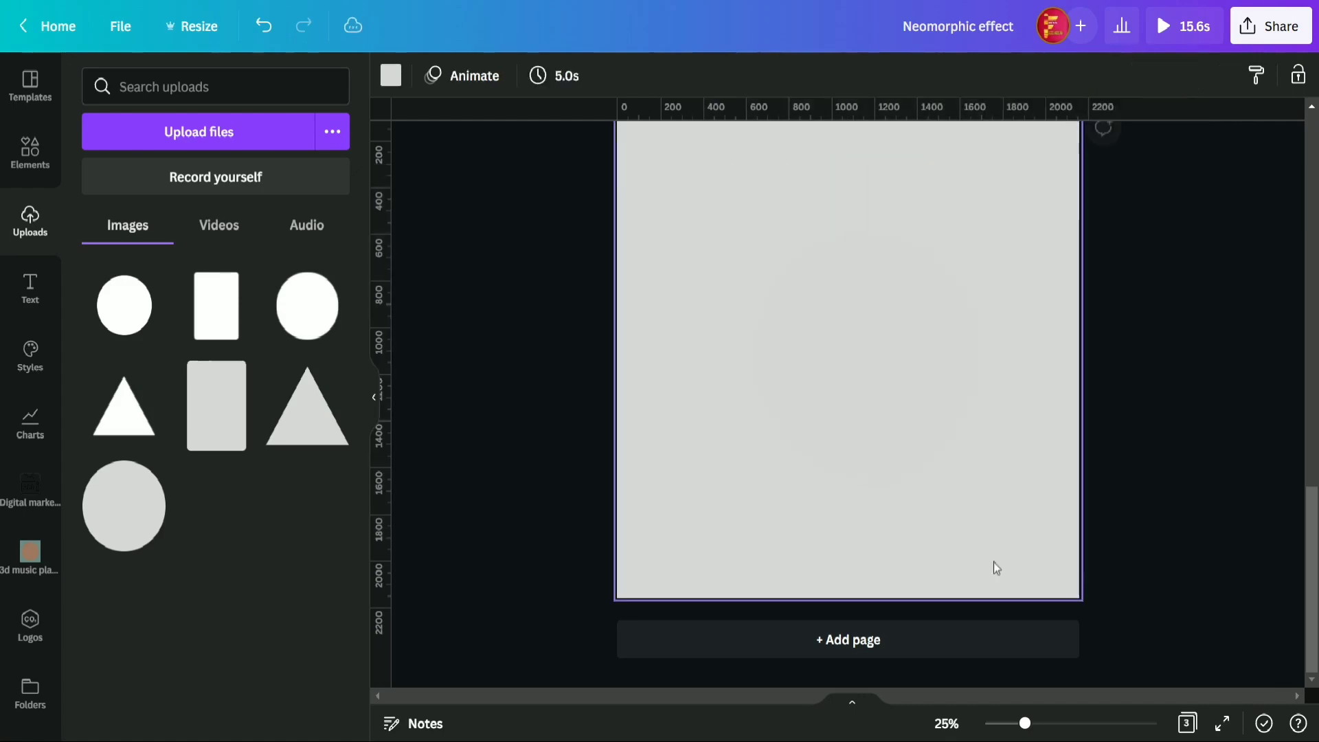
Enlarge the white circle slightly toward the upper left so it forms a thin highlight around the front circle.
{"action": "left_click", "coordinate": [863, 324]}
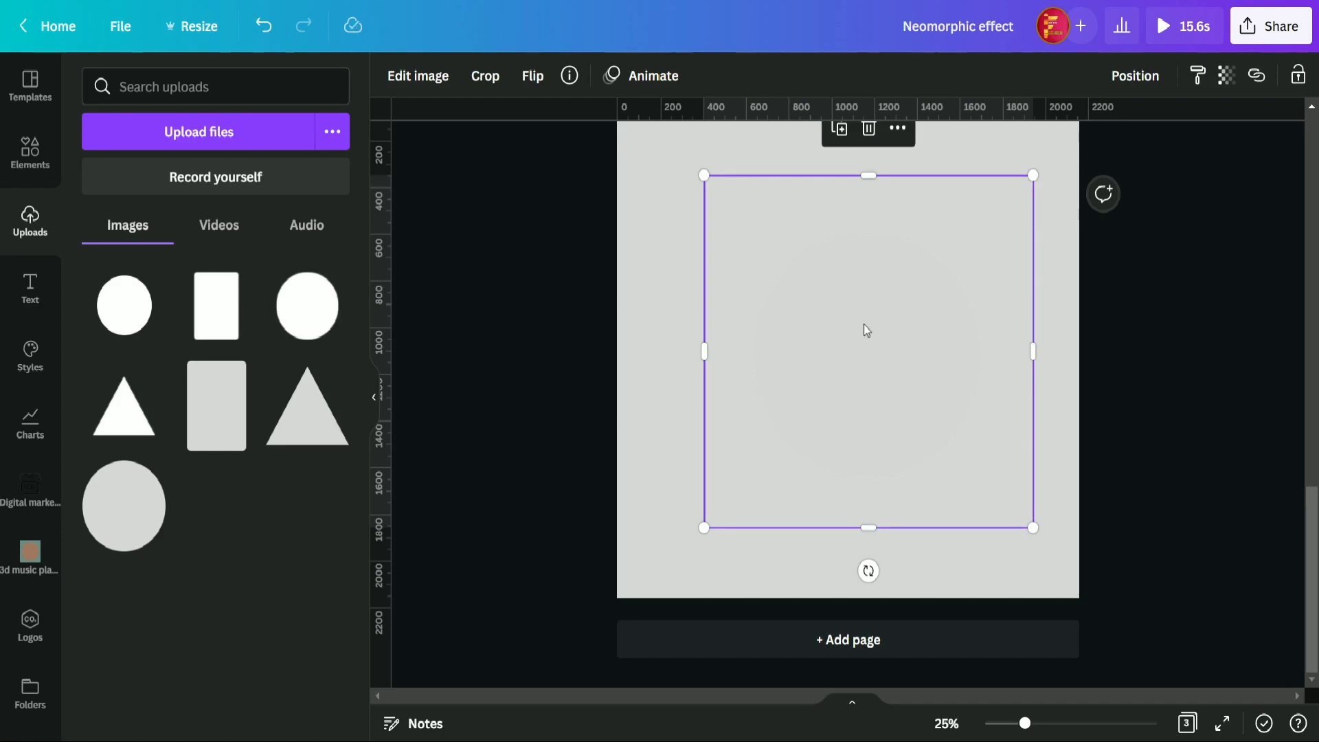
{"action": "key", "text": "Escape"}
{"action": "left_click", "coordinate": [831, 369]}
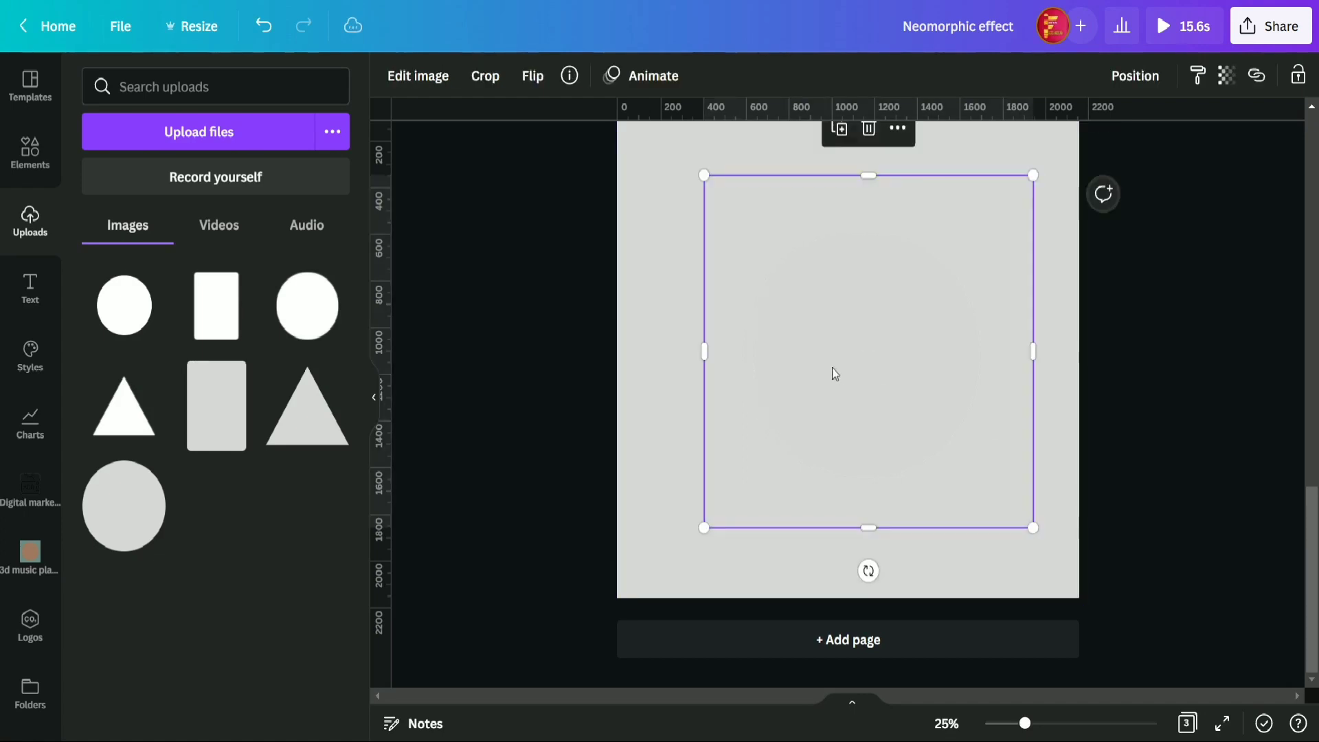
{"action": "left_click_drag", "start_coordinate": [1033, 527], "coordinate": [1033, 527]}
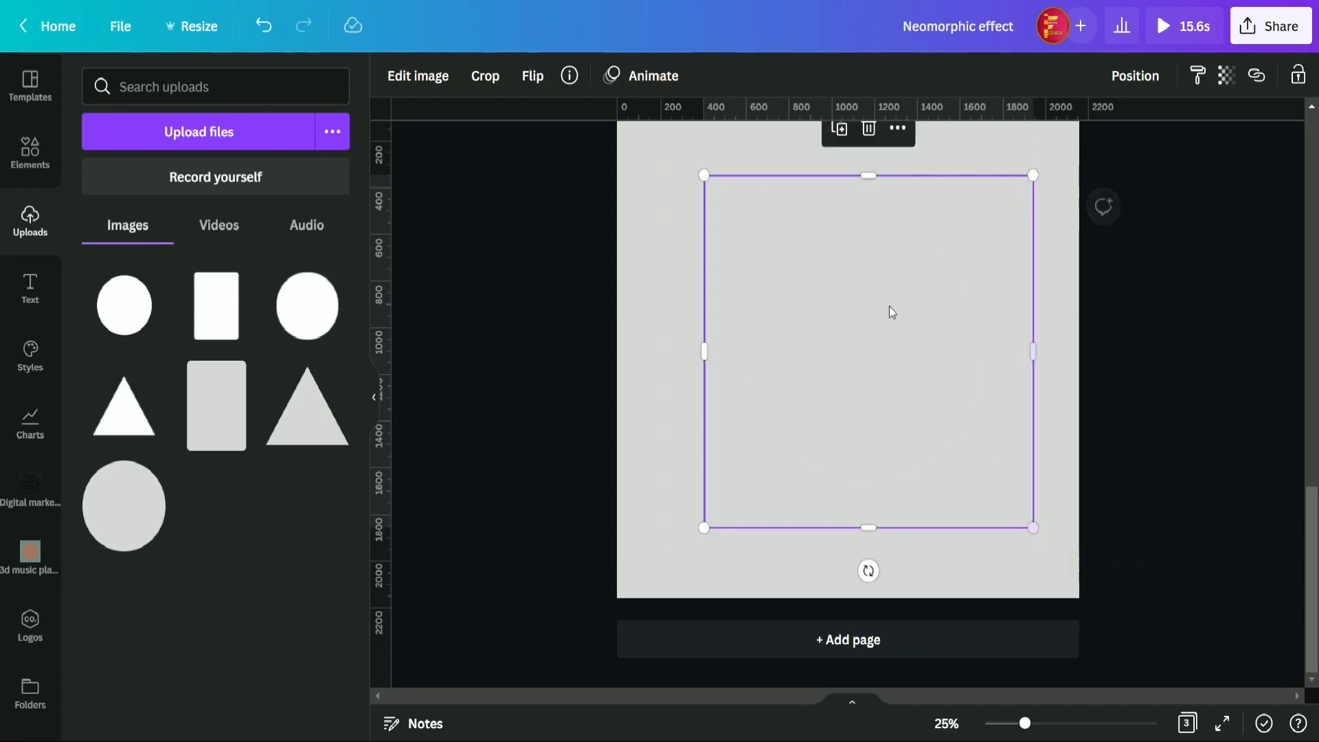
{"action": "left_click_drag", "start_coordinate": [702, 176], "coordinate": [697, 169]}
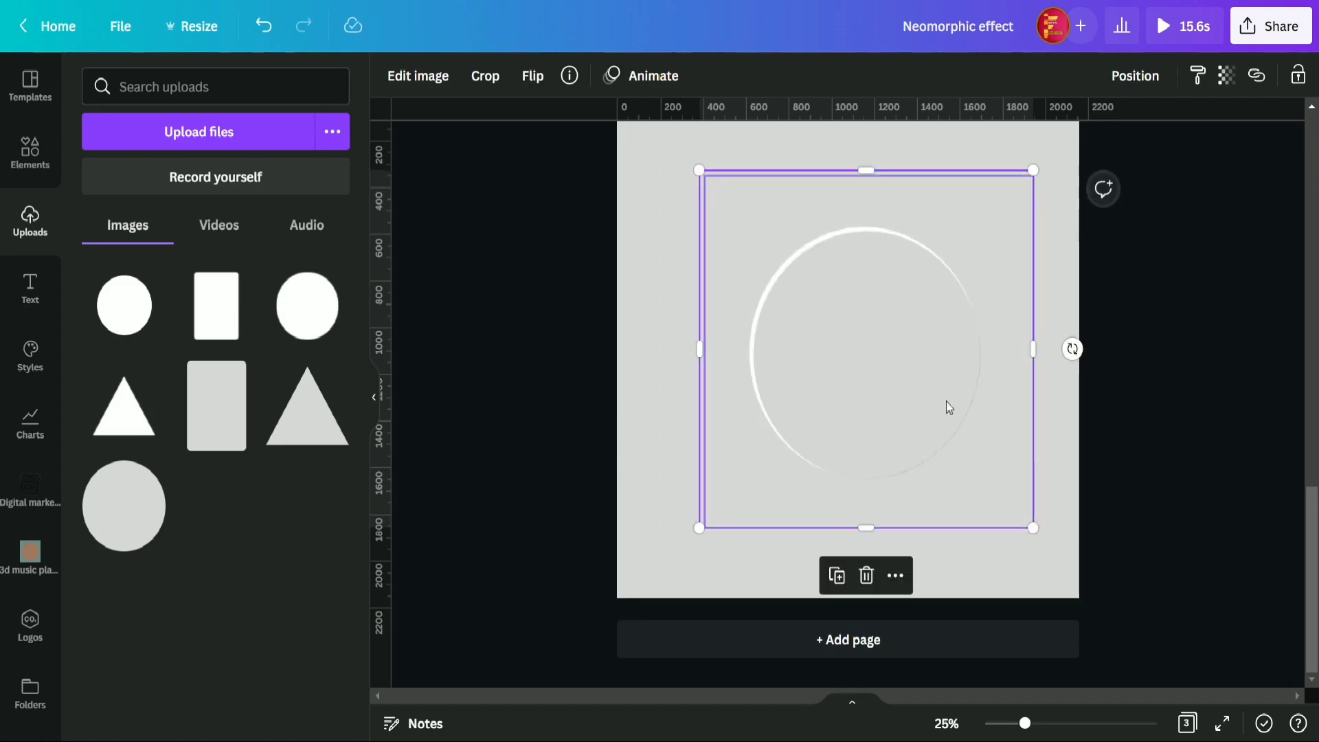
{"action": "key", "text": "Escape"}
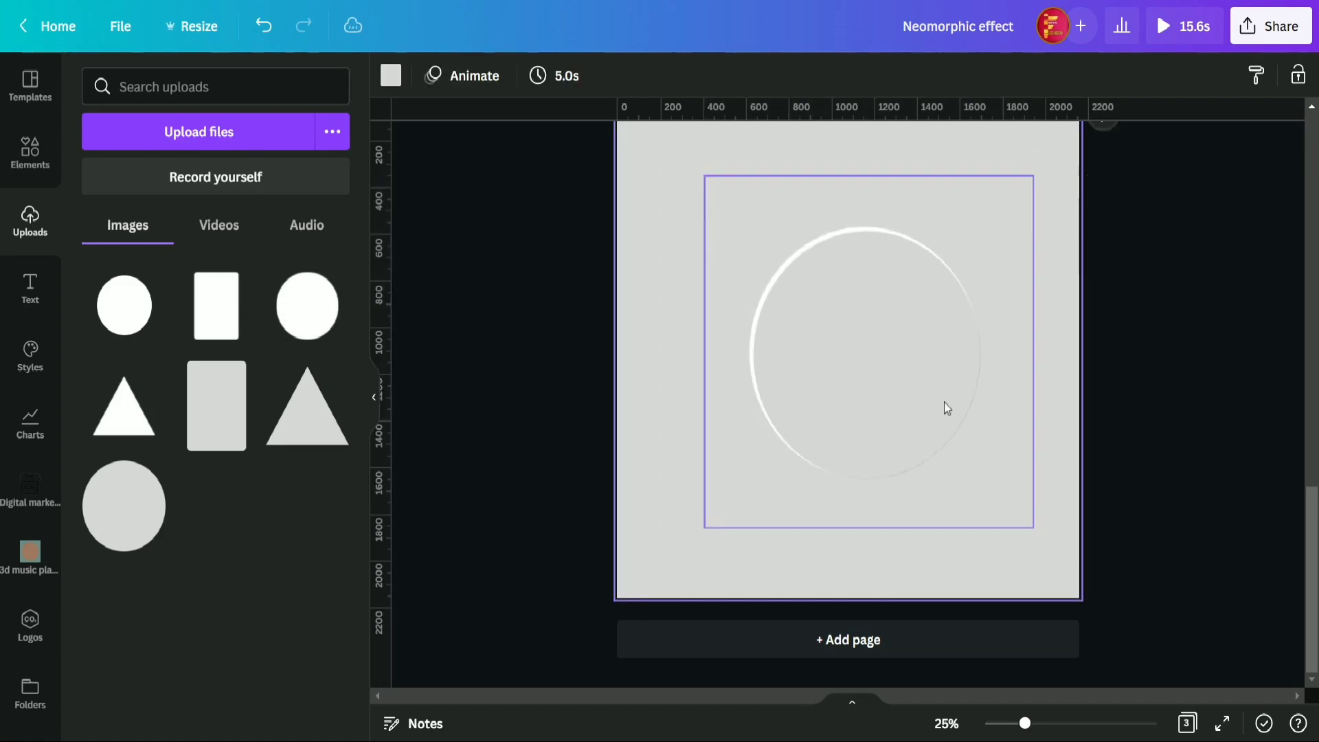
Enlarge the dark circle slightly toward the lower right as a shadow, and extend the white circle a little further toward the upper left.
{"action": "left_click", "coordinate": [940, 393]}
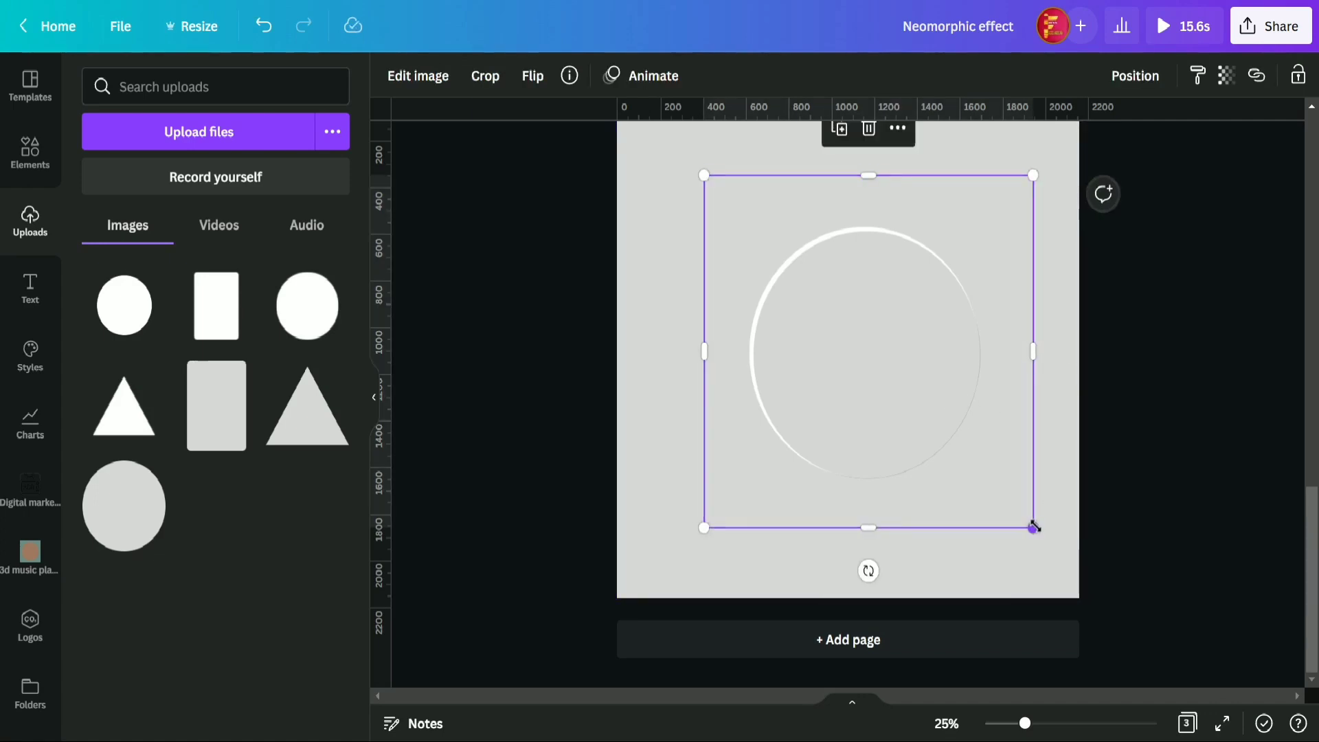
{"action": "left_click_drag", "start_coordinate": [1035, 527], "coordinate": [1040, 534]}
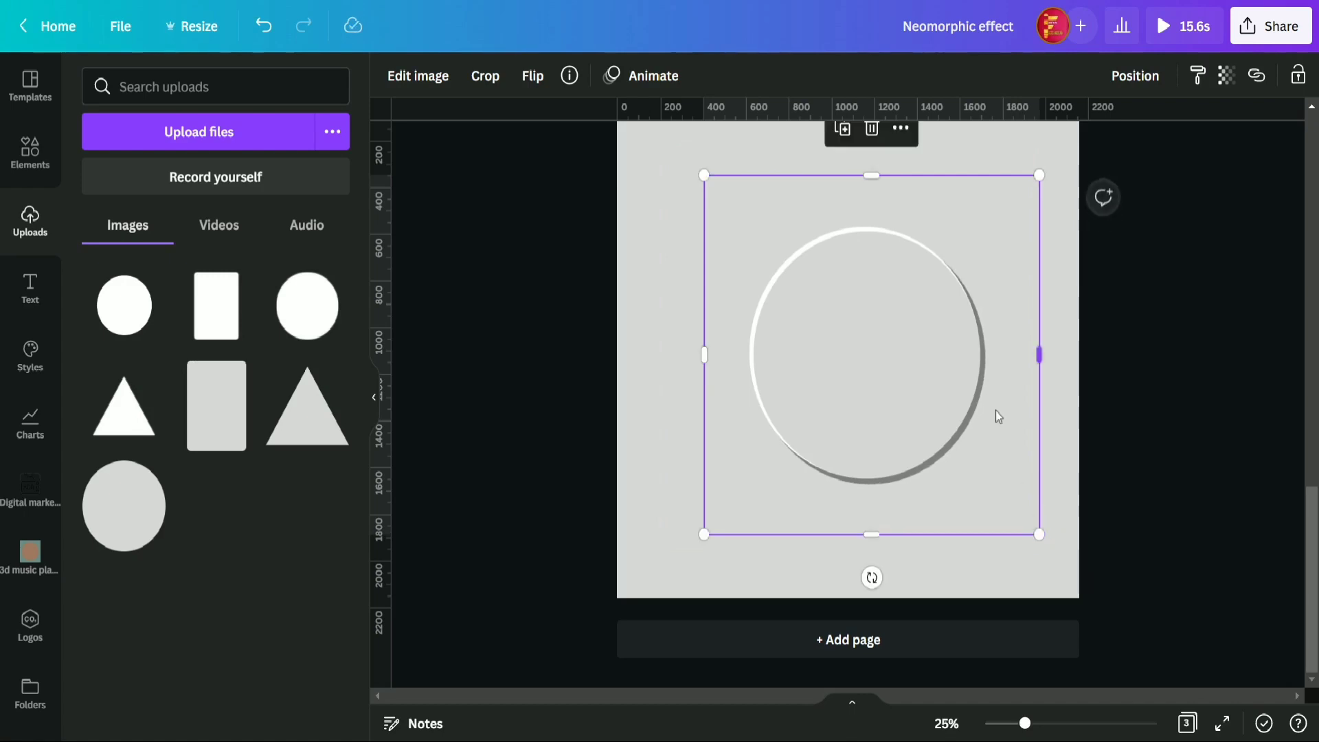
{"action": "left_click", "coordinate": [729, 220], "text": "ctrl"}
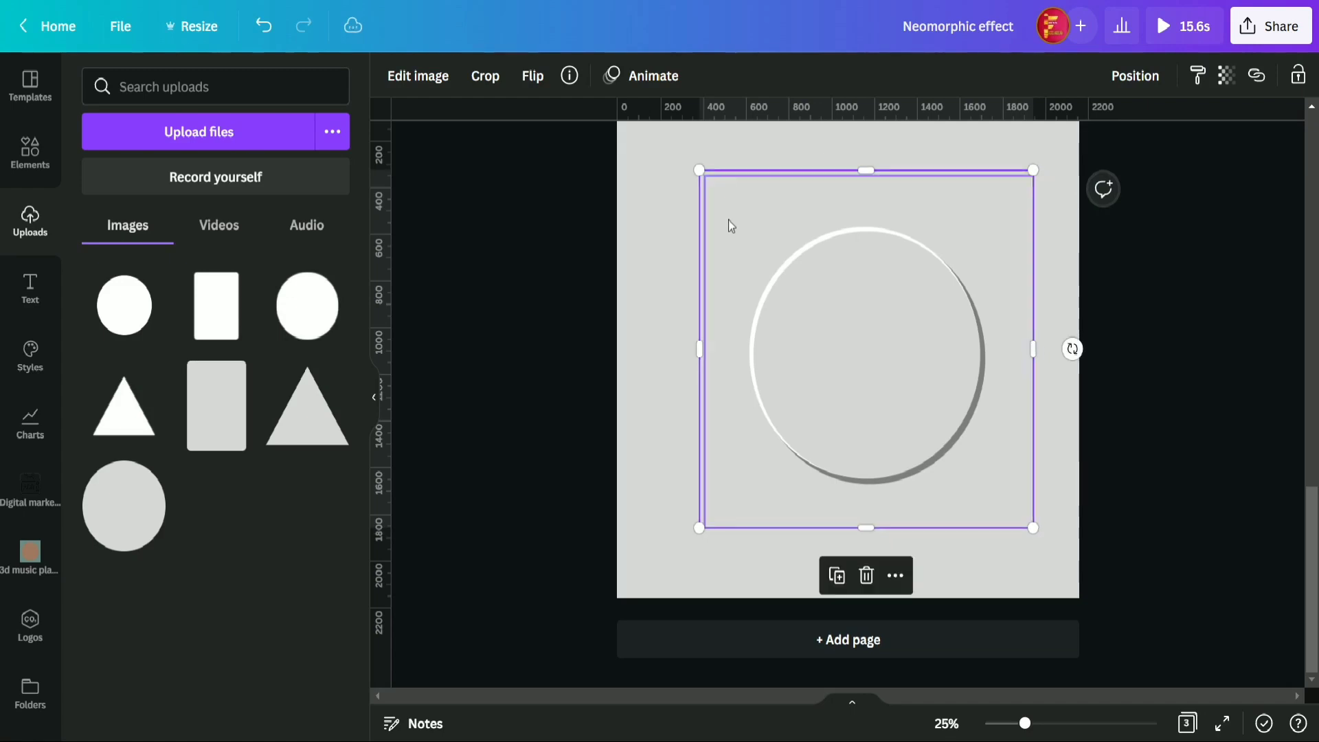
{"action": "left_click", "coordinate": [697, 168]}
{"action": "left_click", "coordinate": [620, 210]}
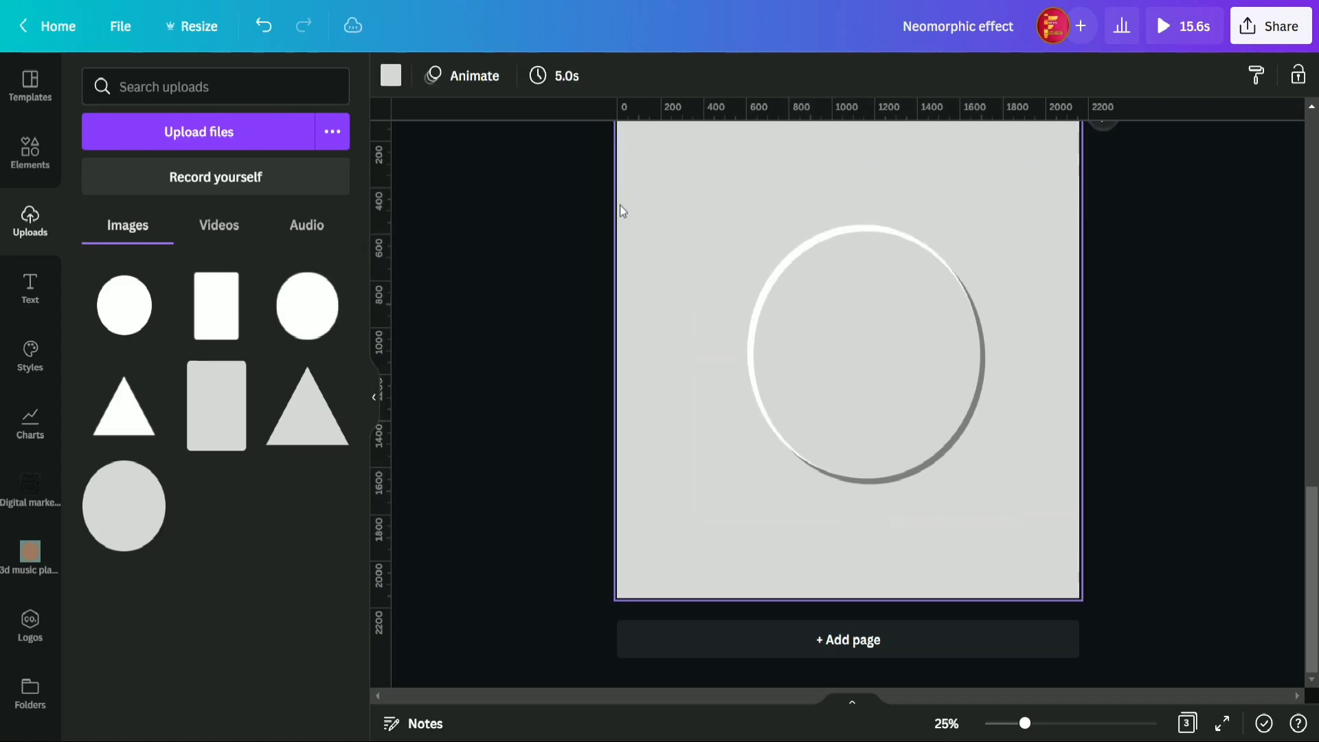
Blur the white highlight circle by setting its Blur adjustment to 35.
{"action": "left_click", "coordinate": [768, 198]}
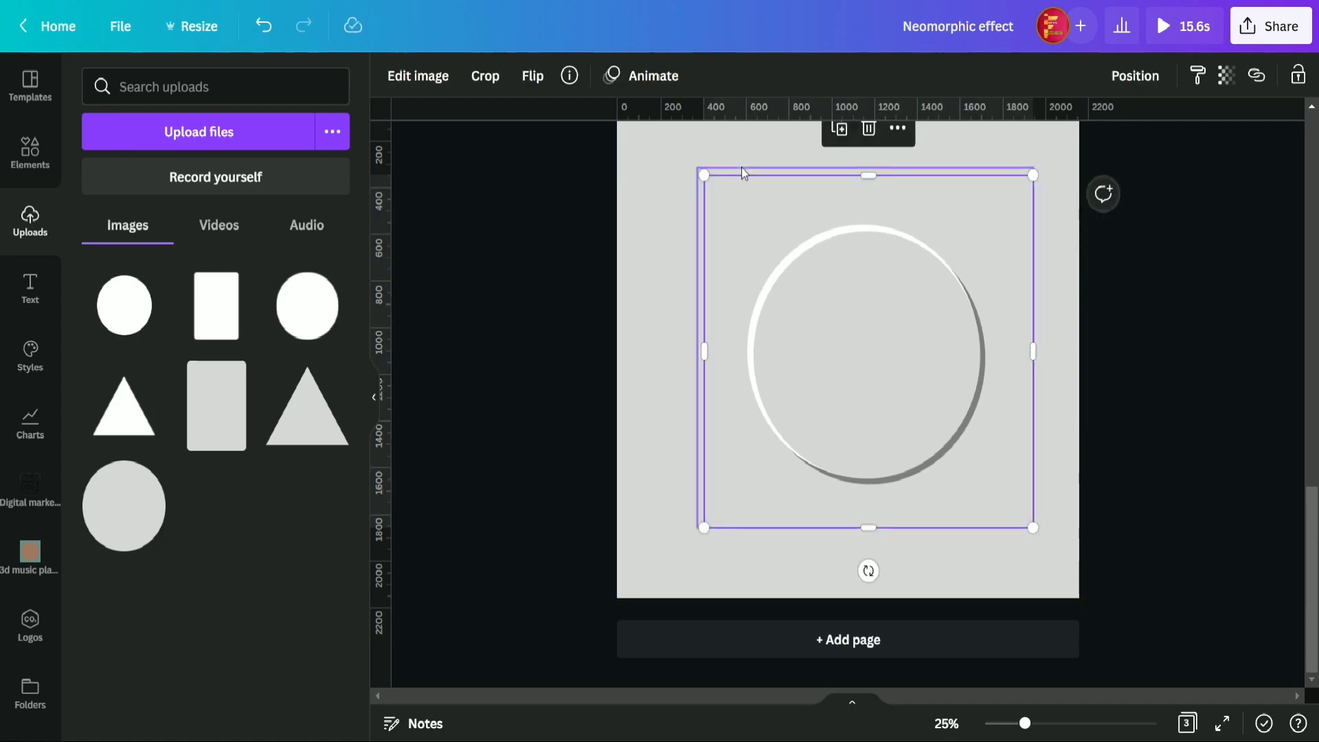
{"action": "left_click", "coordinate": [417, 77]}
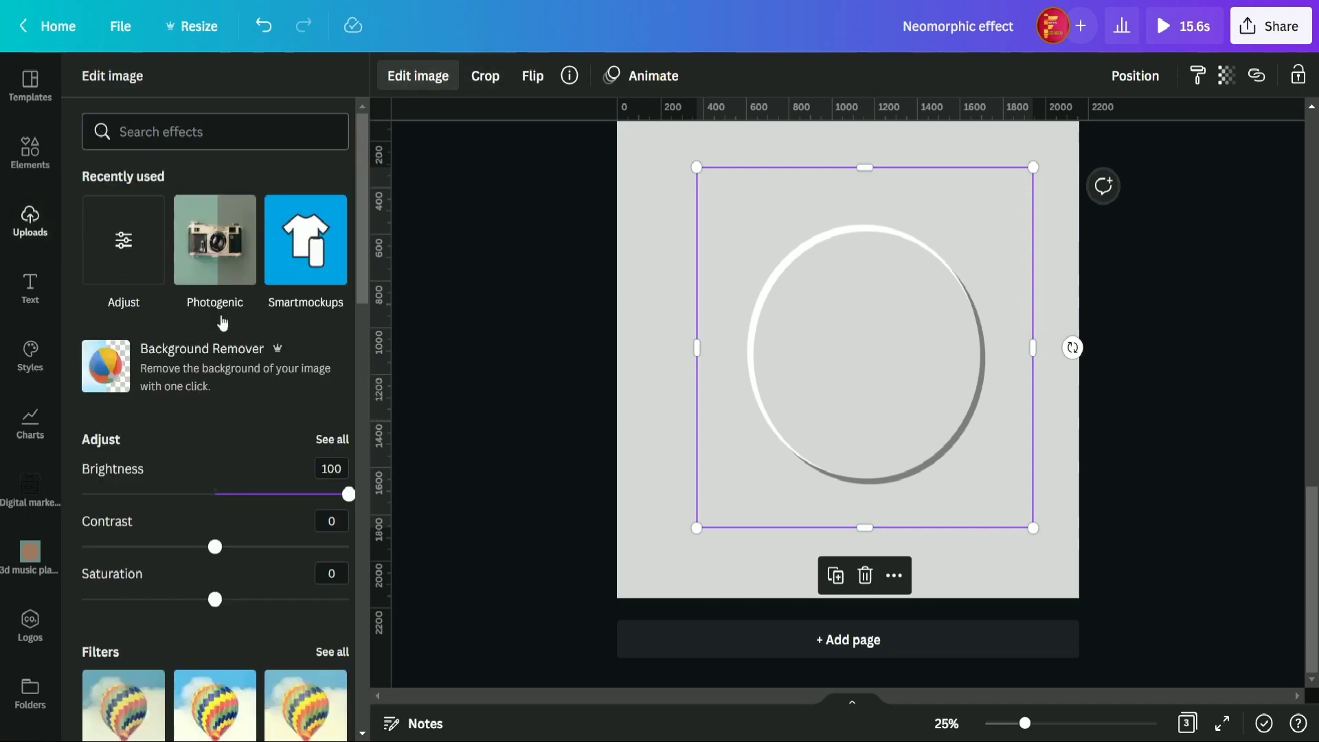
{"action": "left_click", "coordinate": [321, 438]}
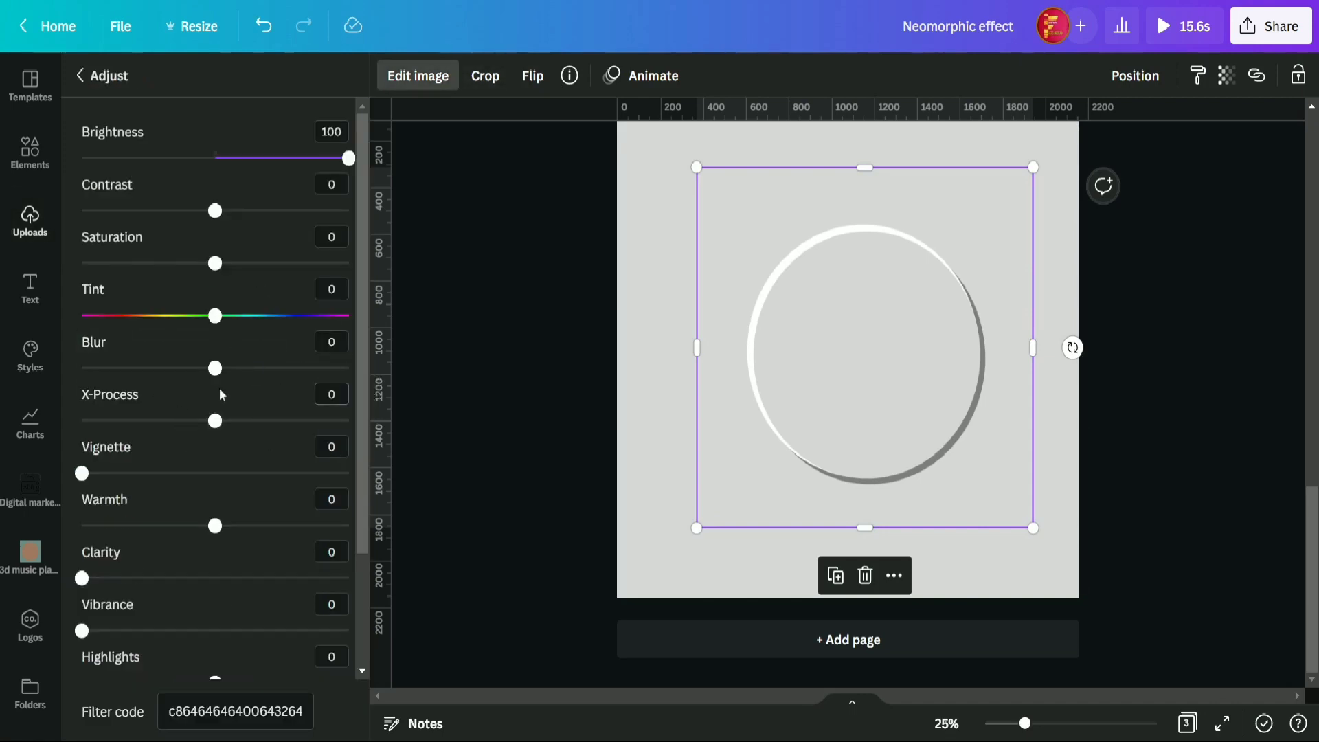
{"action": "left_click", "coordinate": [217, 371]}
{"action": "left_click_drag", "start_coordinate": [217, 375], "coordinate": [236, 378]}
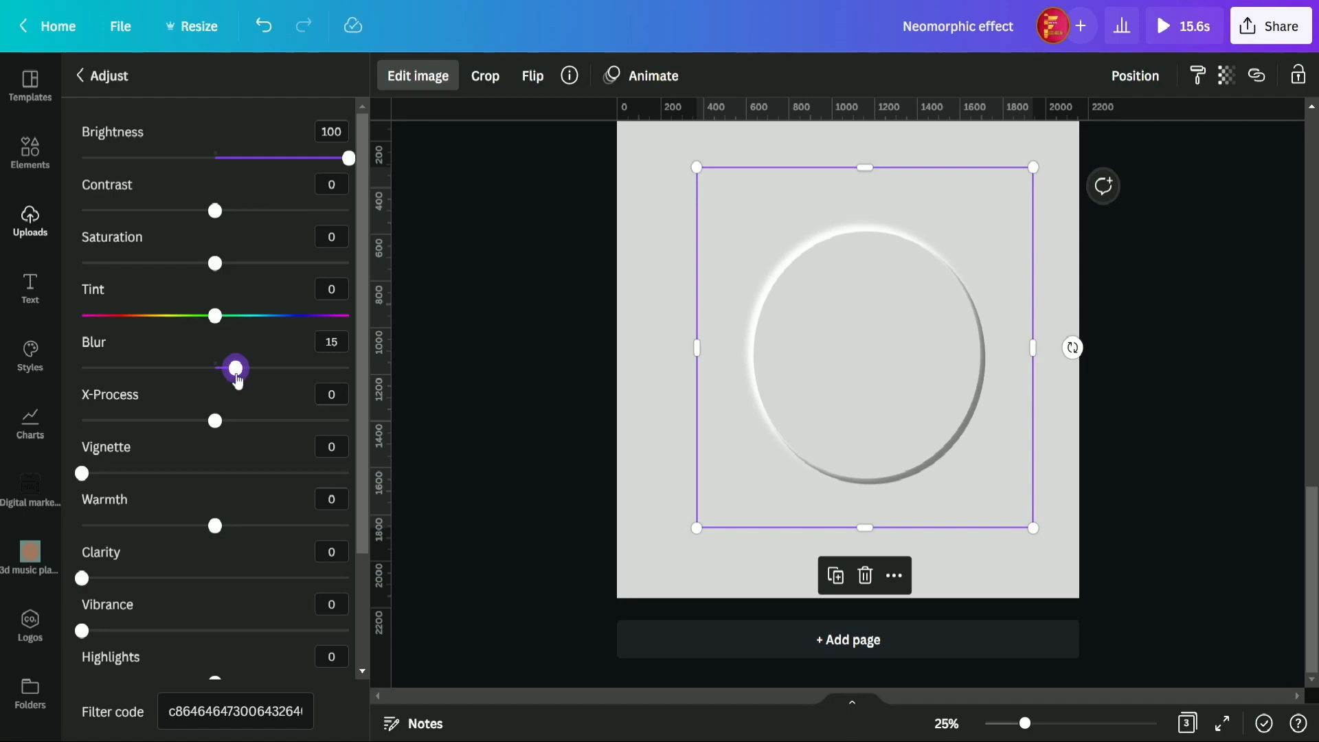
{"action": "left_click_drag", "start_coordinate": [237, 380], "coordinate": [264, 382]}
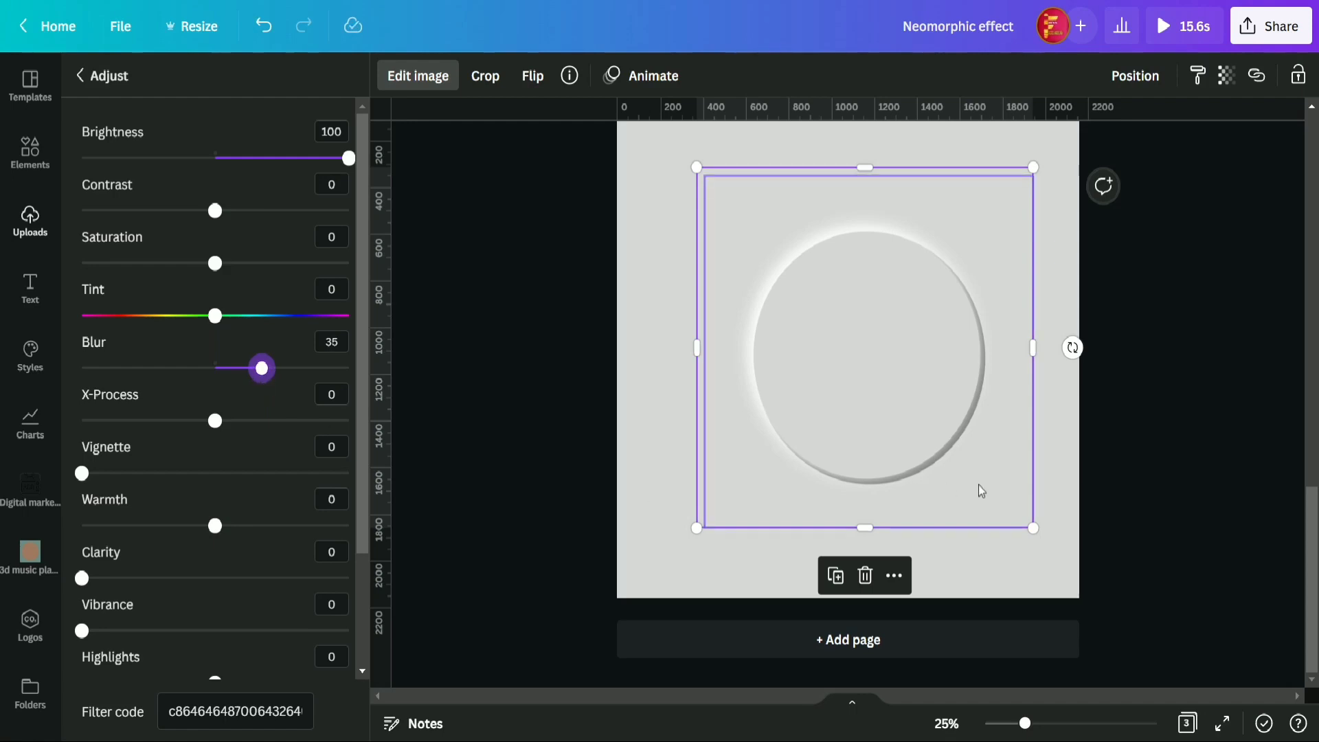
{"action": "left_click", "coordinate": [1024, 549]}
{"action": "left_click", "coordinate": [1024, 550]}
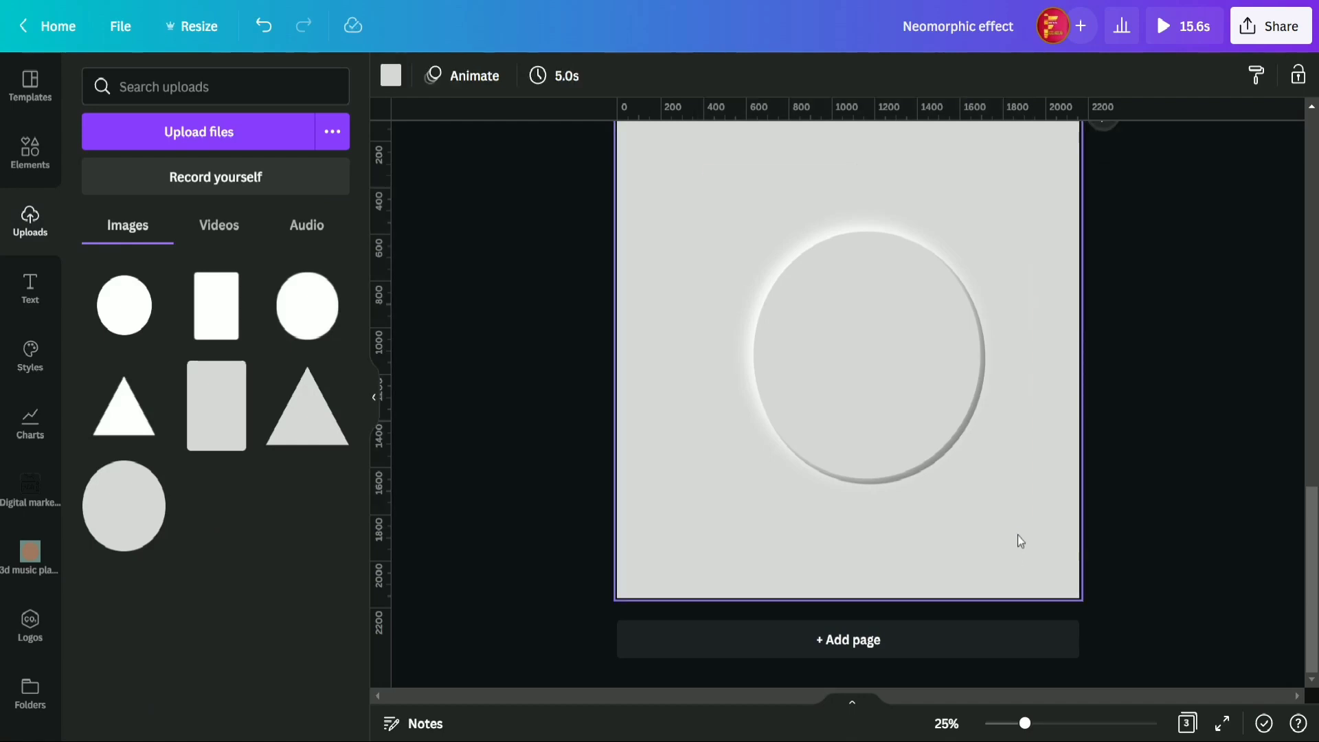
Blur the dark shadow circle by setting its Blur adjustment to 35.
{"action": "left_click", "coordinate": [1025, 540]}
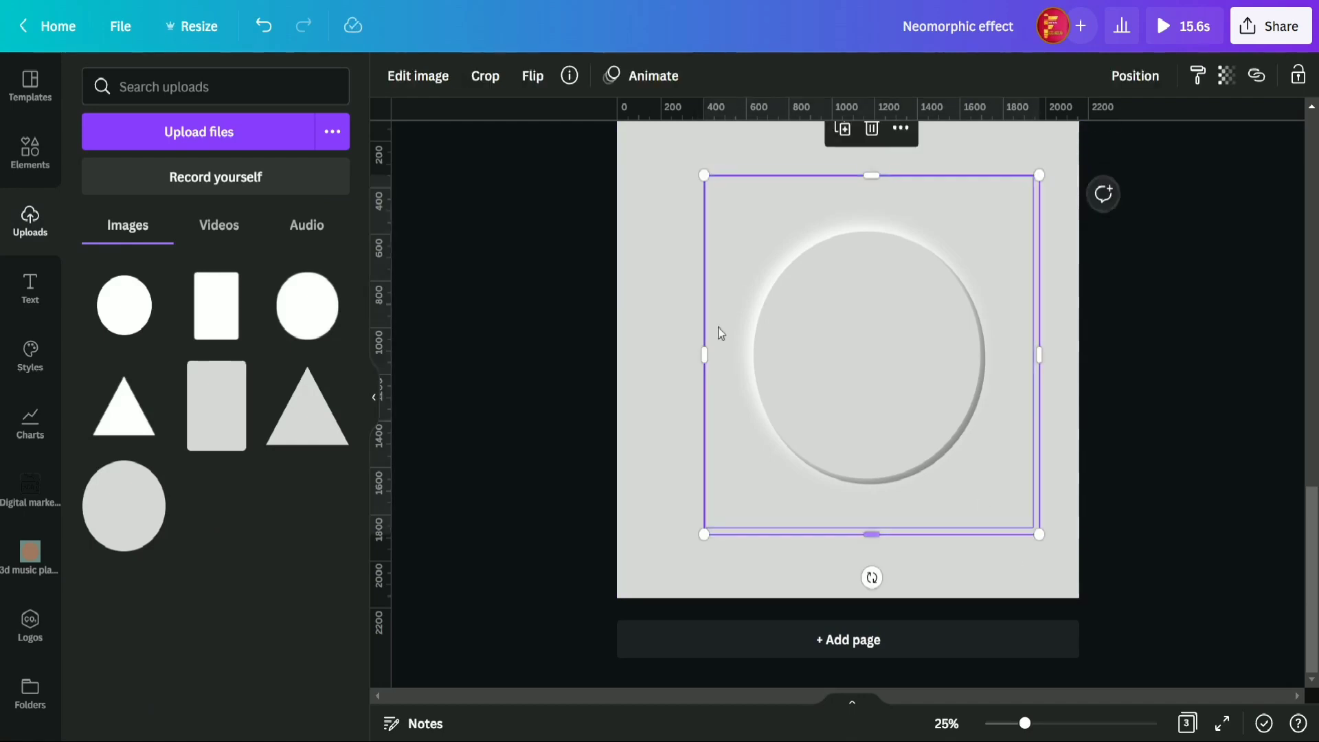
{"action": "left_click", "coordinate": [417, 77]}
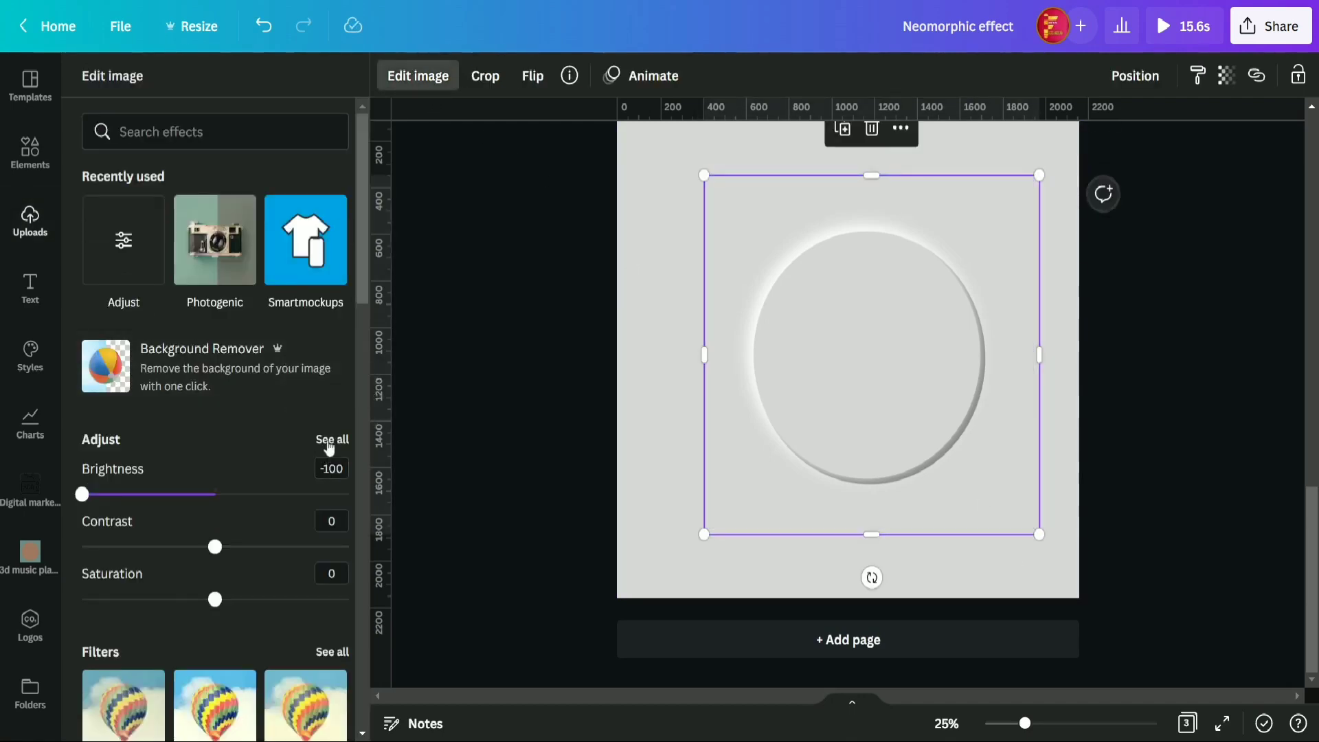
{"action": "left_click", "coordinate": [330, 441]}
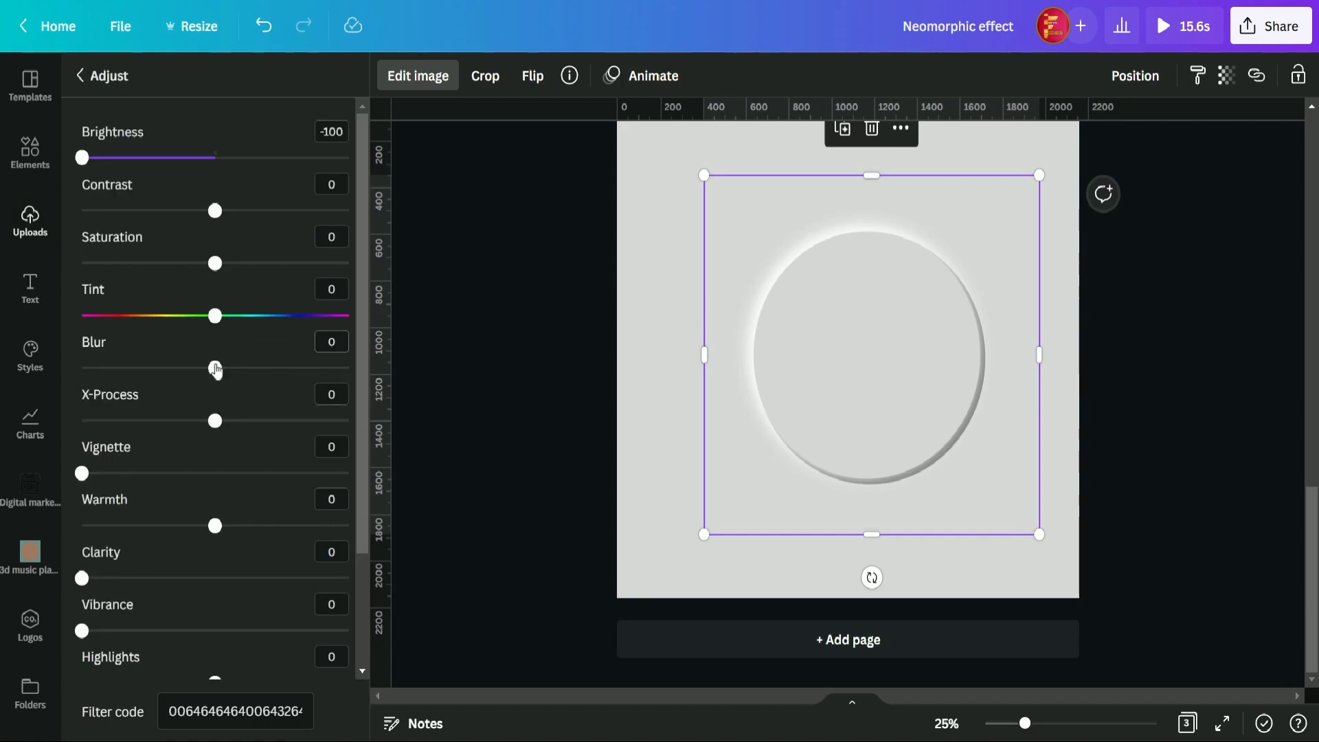
{"action": "left_click_drag", "start_coordinate": [215, 368], "coordinate": [265, 379]}
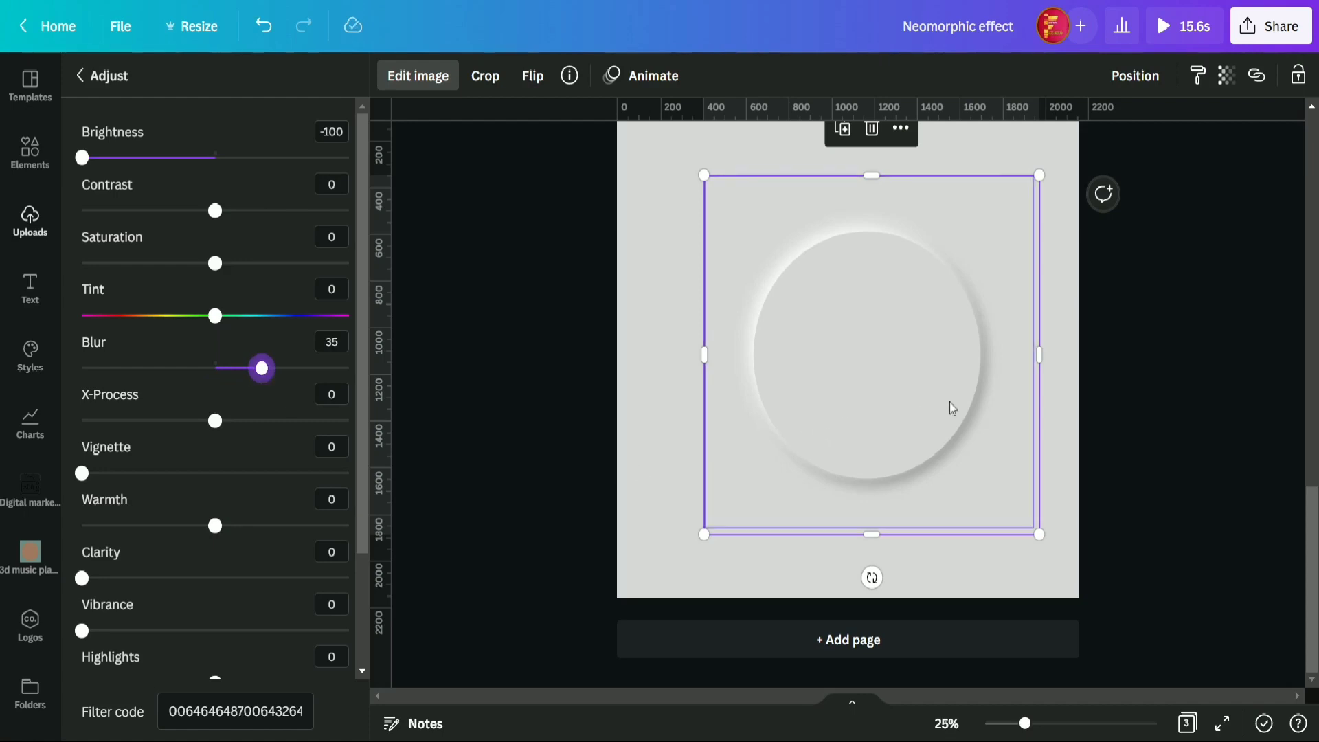
{"action": "left_click", "coordinate": [1227, 374]}
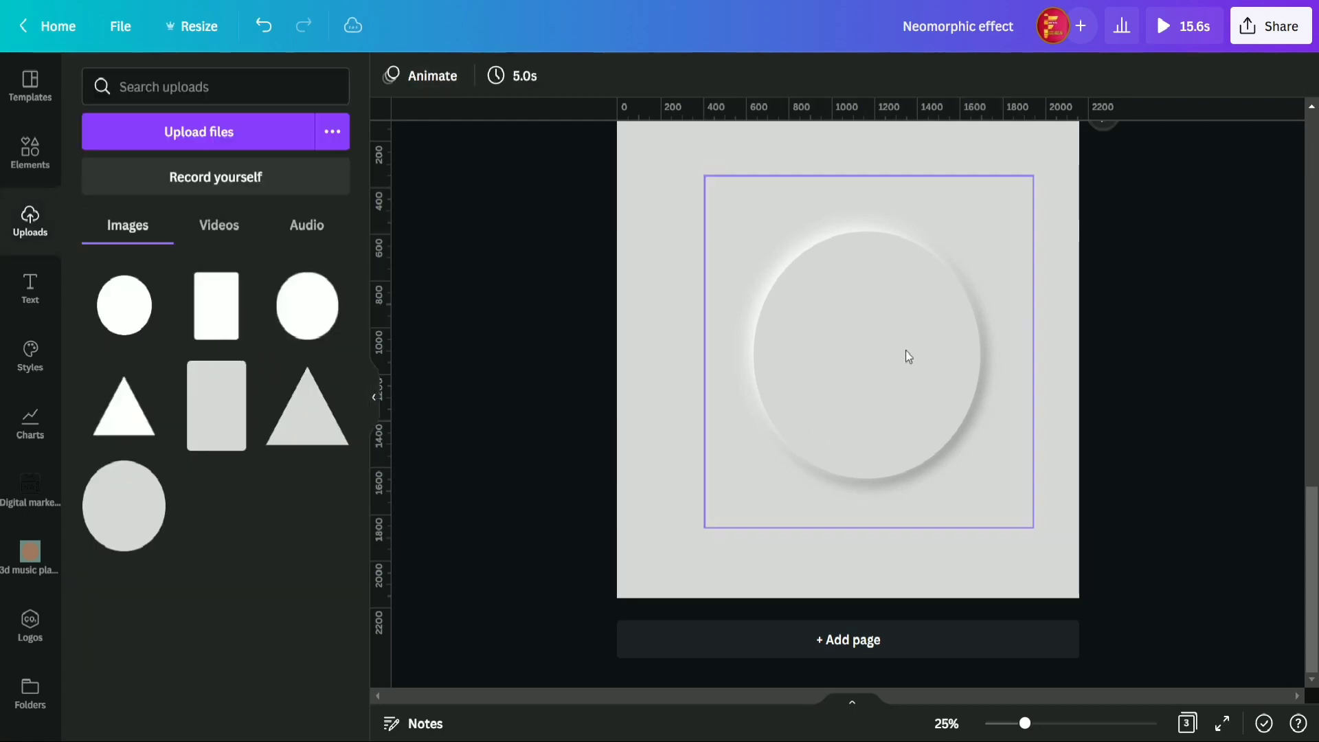
Place an enlarged copy of the front background-coloured circle, centred behind all the other circles.
{"action": "left_click", "coordinate": [830, 381]}
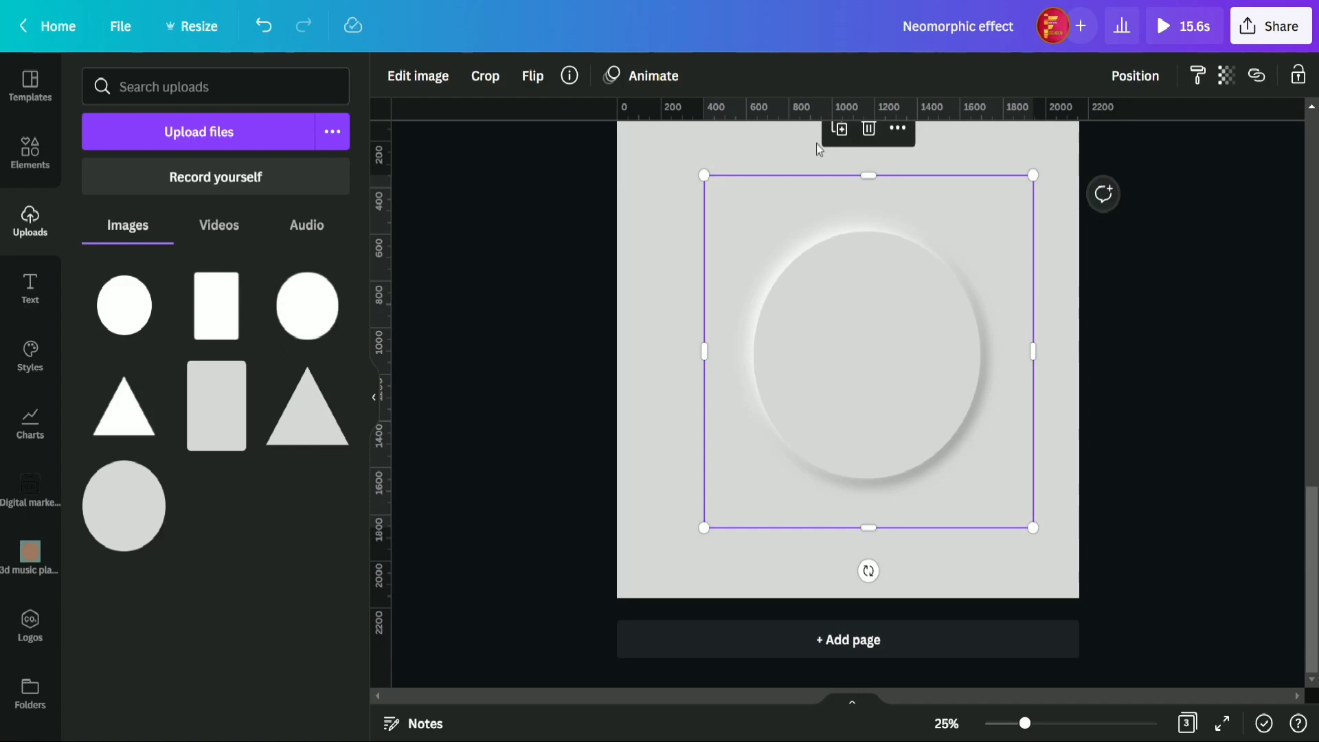
{"action": "left_click", "coordinate": [839, 138]}
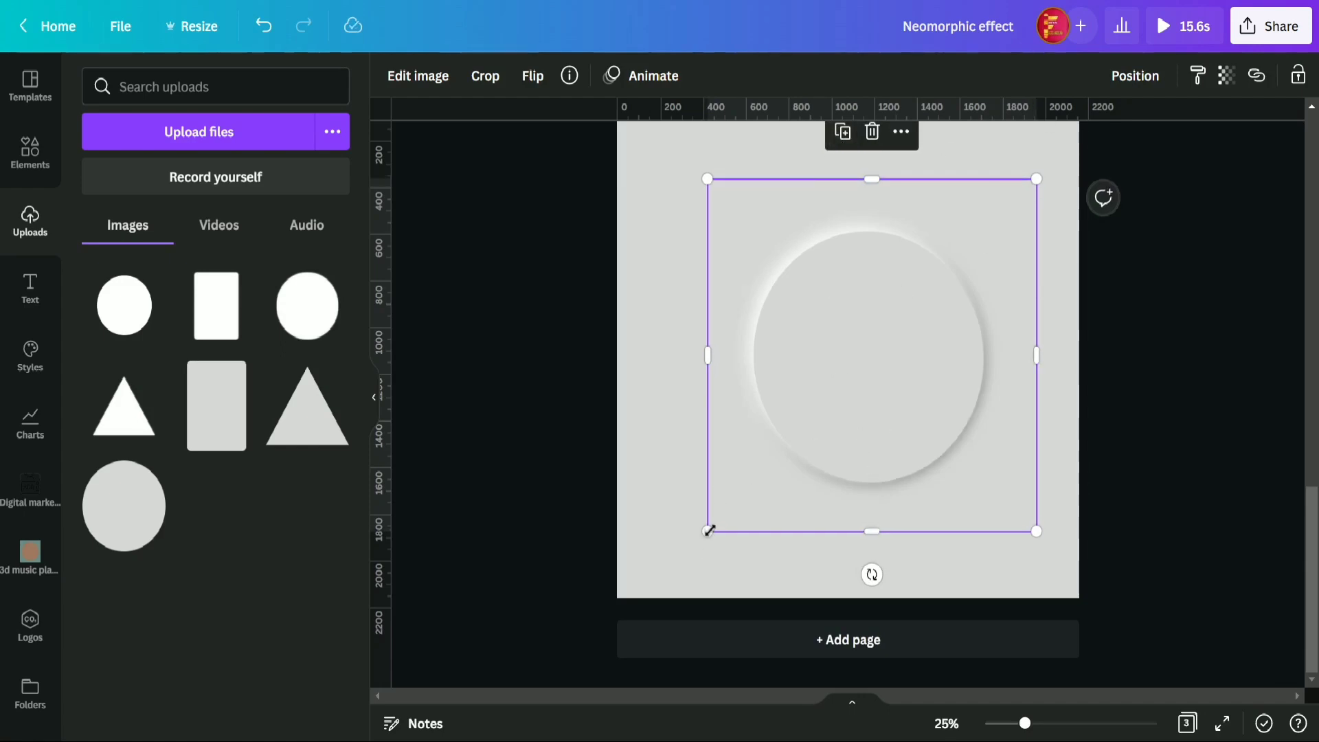
{"action": "left_click_drag", "start_coordinate": [707, 532], "coordinate": [645, 597]}
{"action": "left_click_drag", "start_coordinate": [814, 459], "coordinate": [839, 421]}
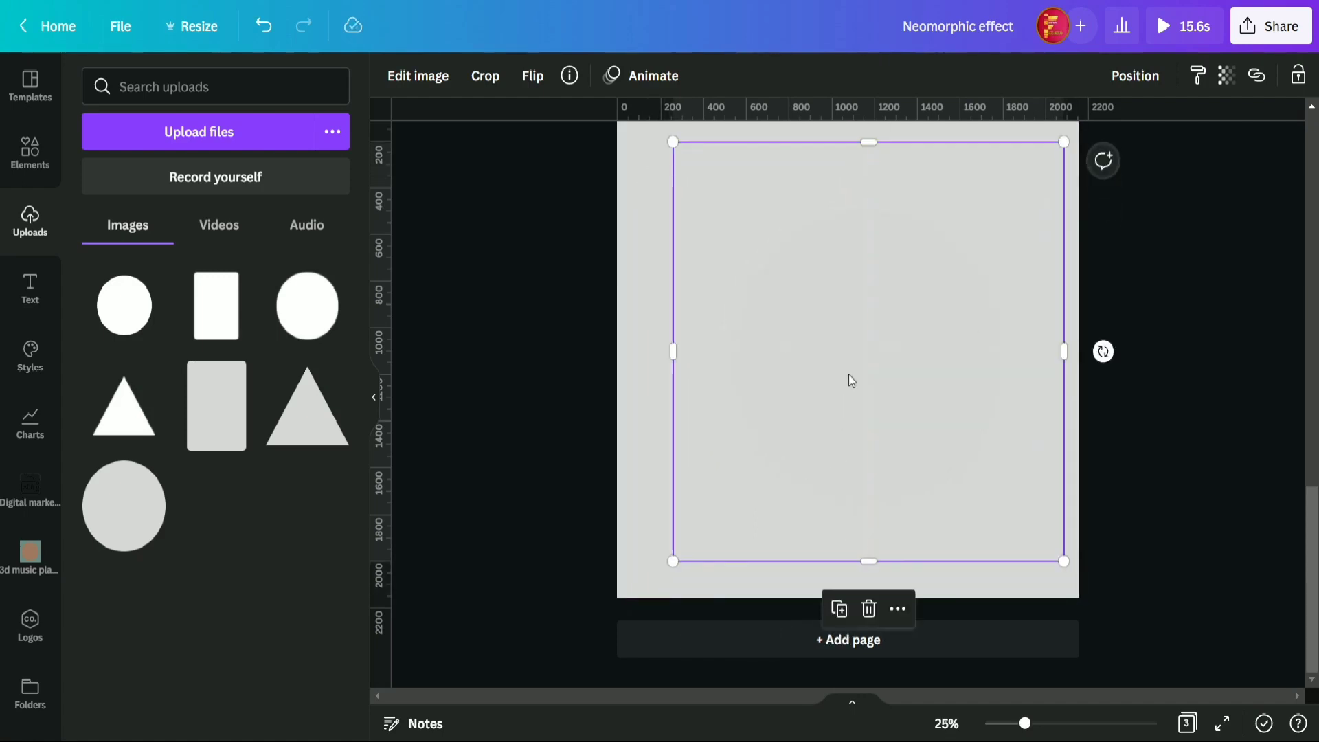
{"action": "right_click", "coordinate": [848, 374]}
{"action": "left_click", "coordinate": [933, 410]}
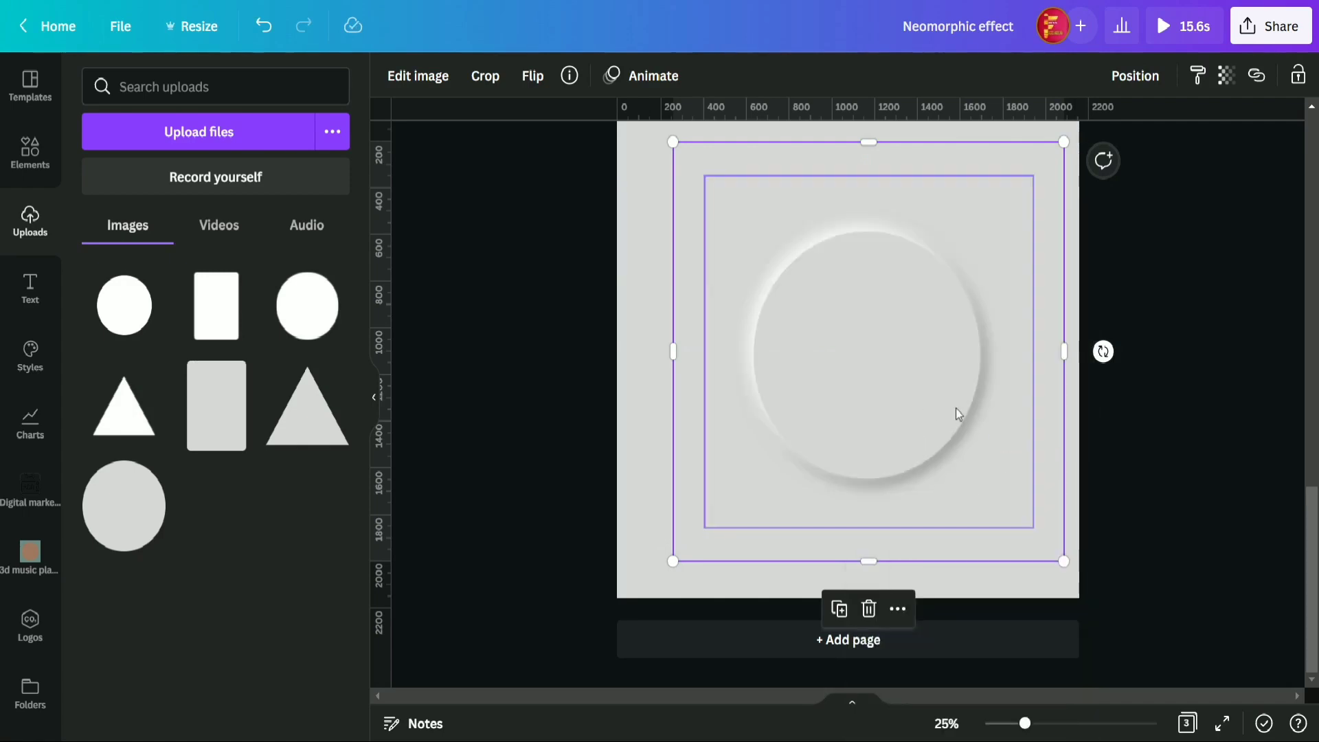
Place a copy of the blurred dark circle, enlarged to about 1,959 by 1,924, behind all the other circles.
{"action": "left_click", "coordinate": [913, 397]}
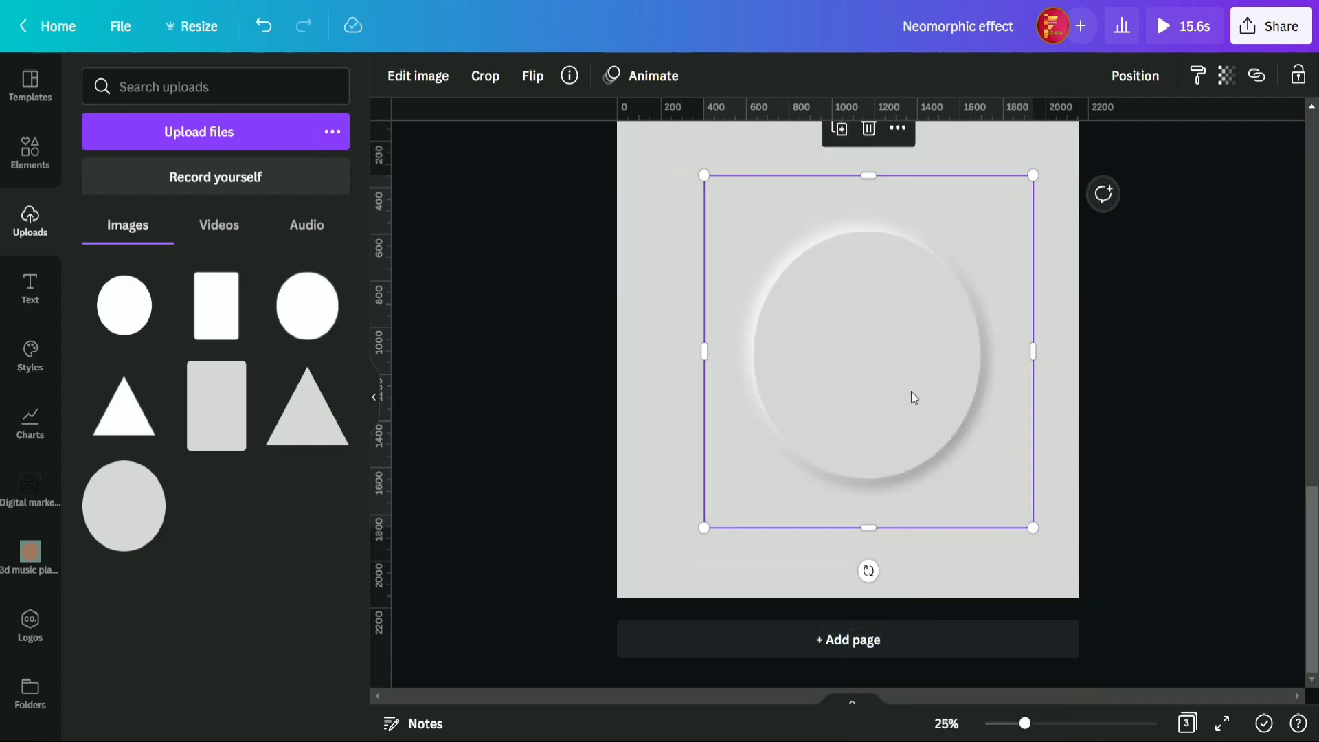
{"action": "left_click", "coordinate": [911, 392]}
{"action": "left_click", "coordinate": [911, 391]}
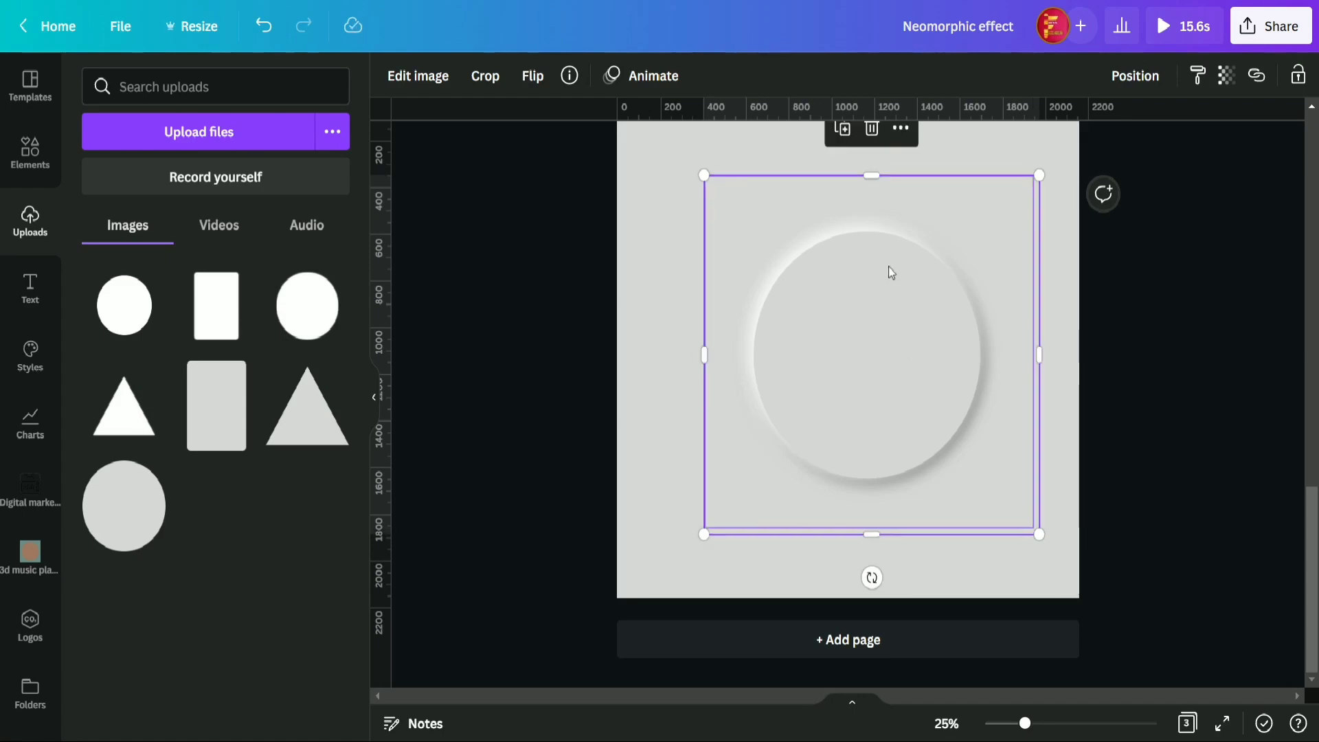
{"action": "left_click", "coordinate": [844, 135]}
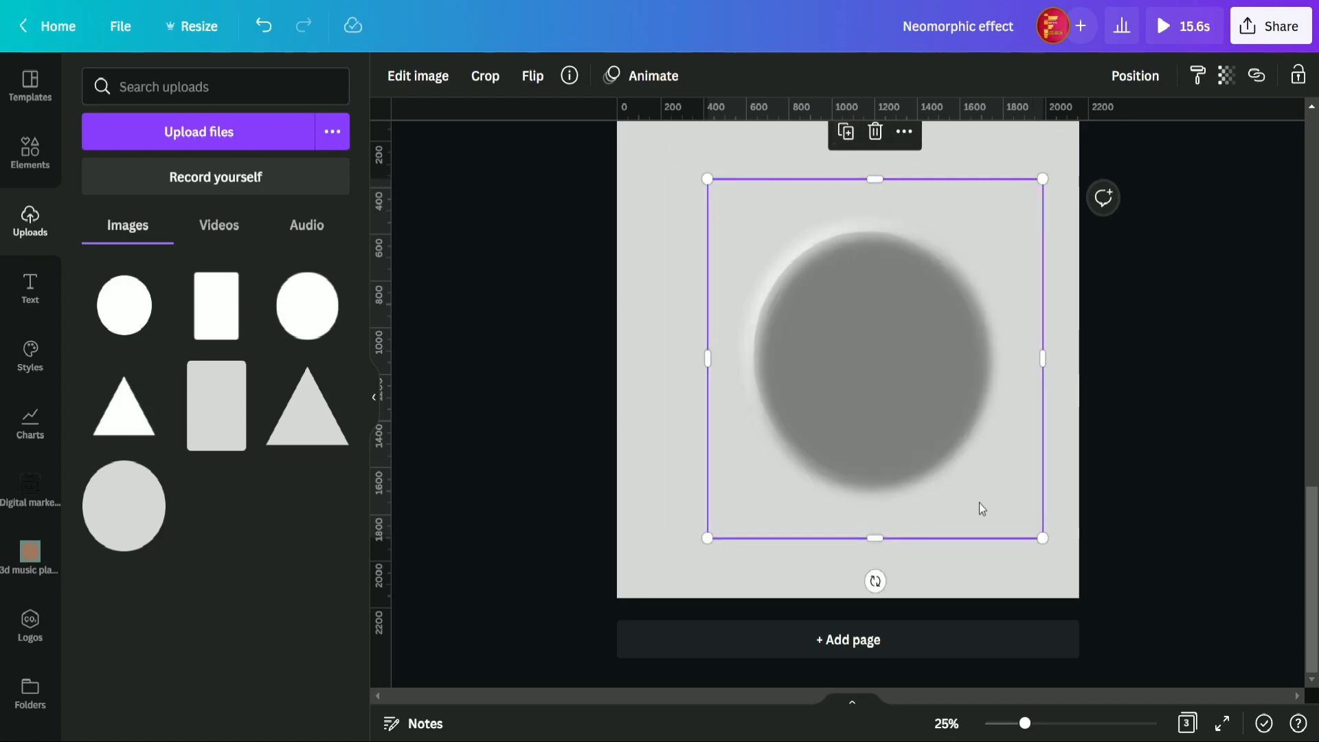
{"action": "left_click_drag", "start_coordinate": [707, 538], "coordinate": [622, 628]}
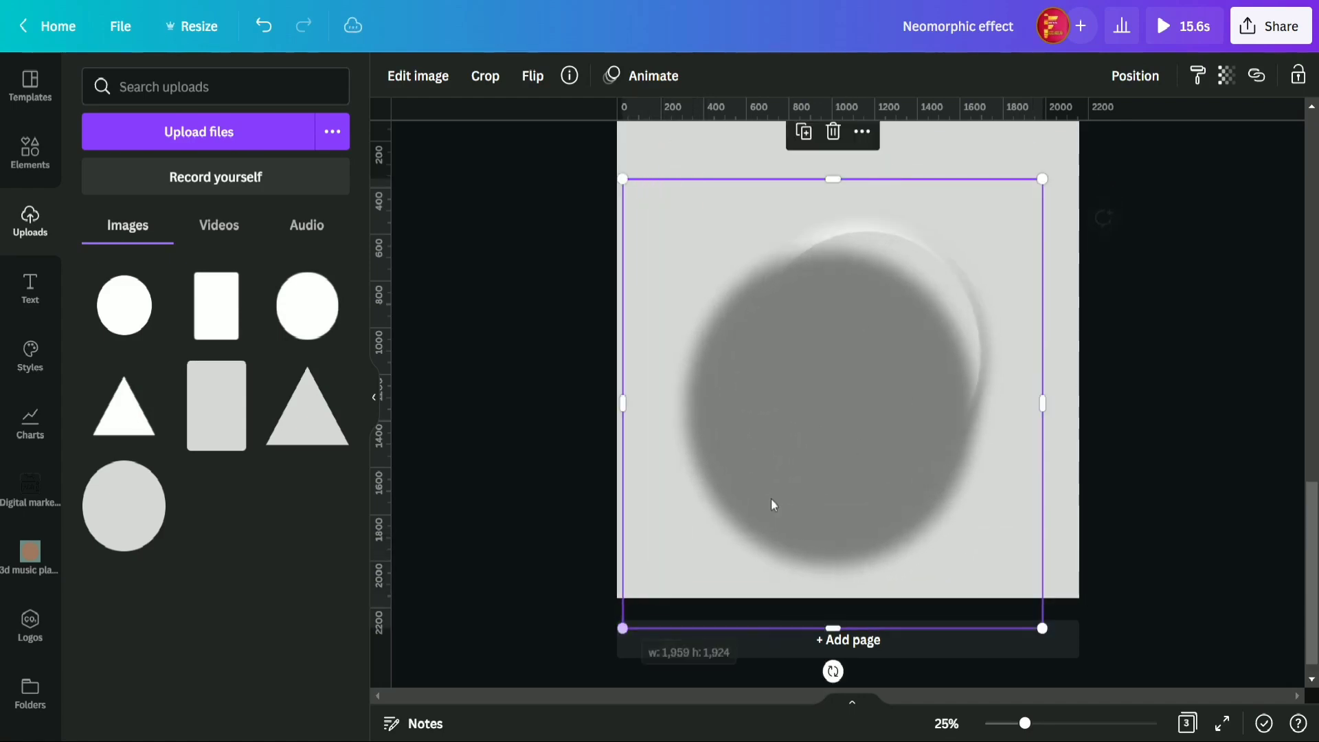
{"action": "right_click", "coordinate": [852, 391]}
{"action": "left_click", "coordinate": [935, 392]}
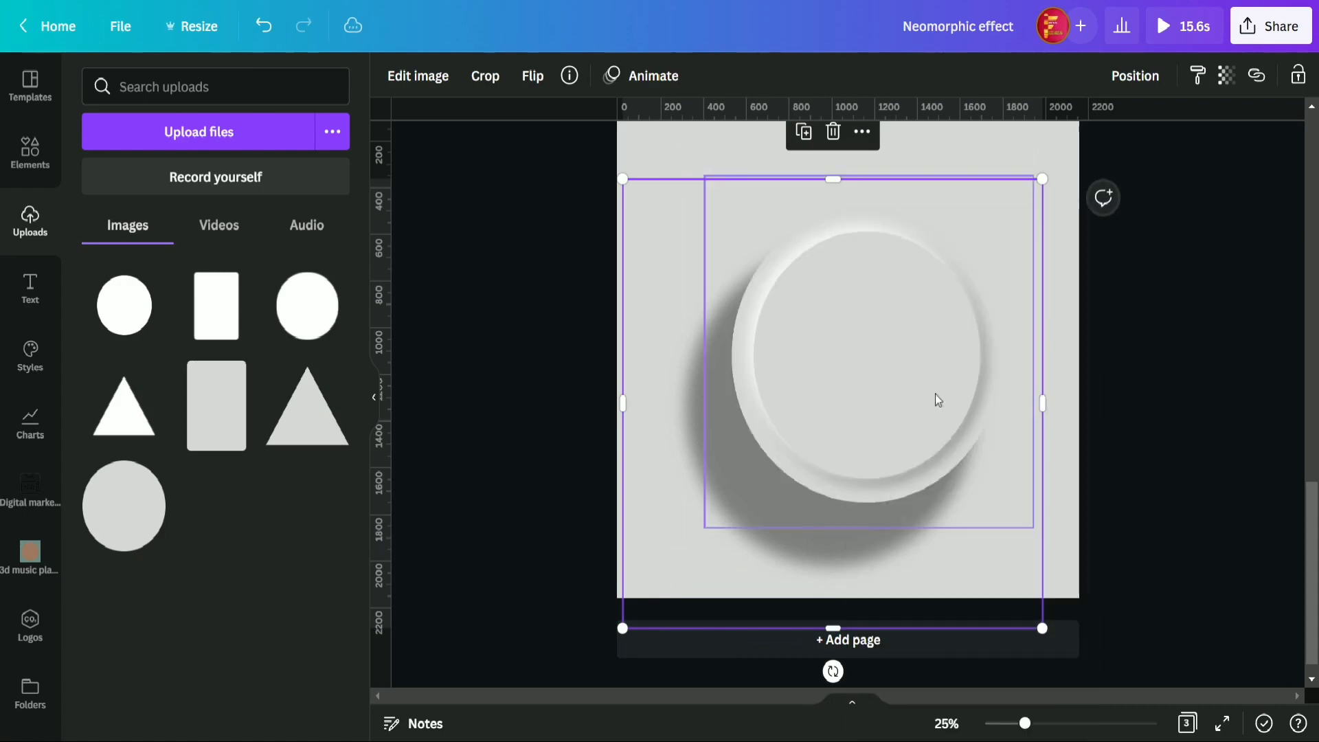
Centre the large dark copy behind the outer circle and shrink it from its corners to a faint, even shadow.
{"action": "left_click_drag", "start_coordinate": [662, 574], "coordinate": [690, 522]}
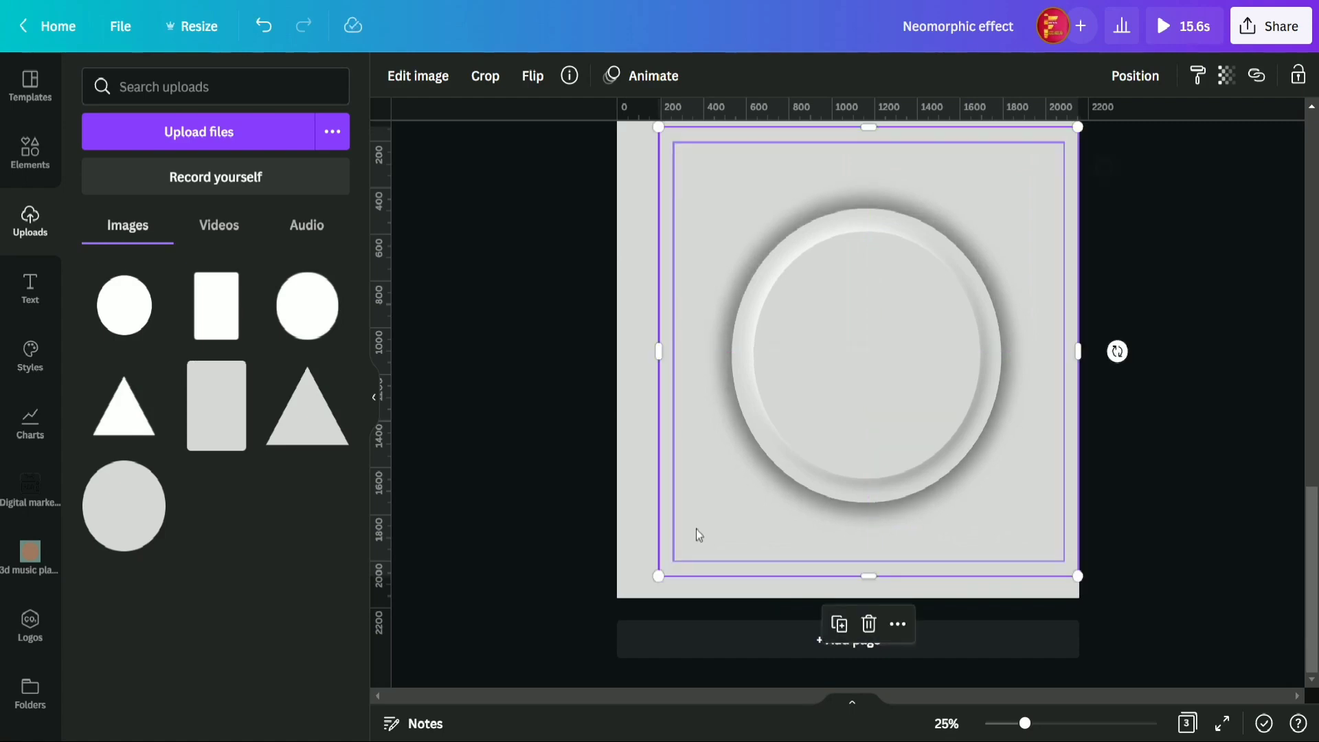
{"action": "left_click_drag", "start_coordinate": [1077, 577], "coordinate": [1065, 562]}
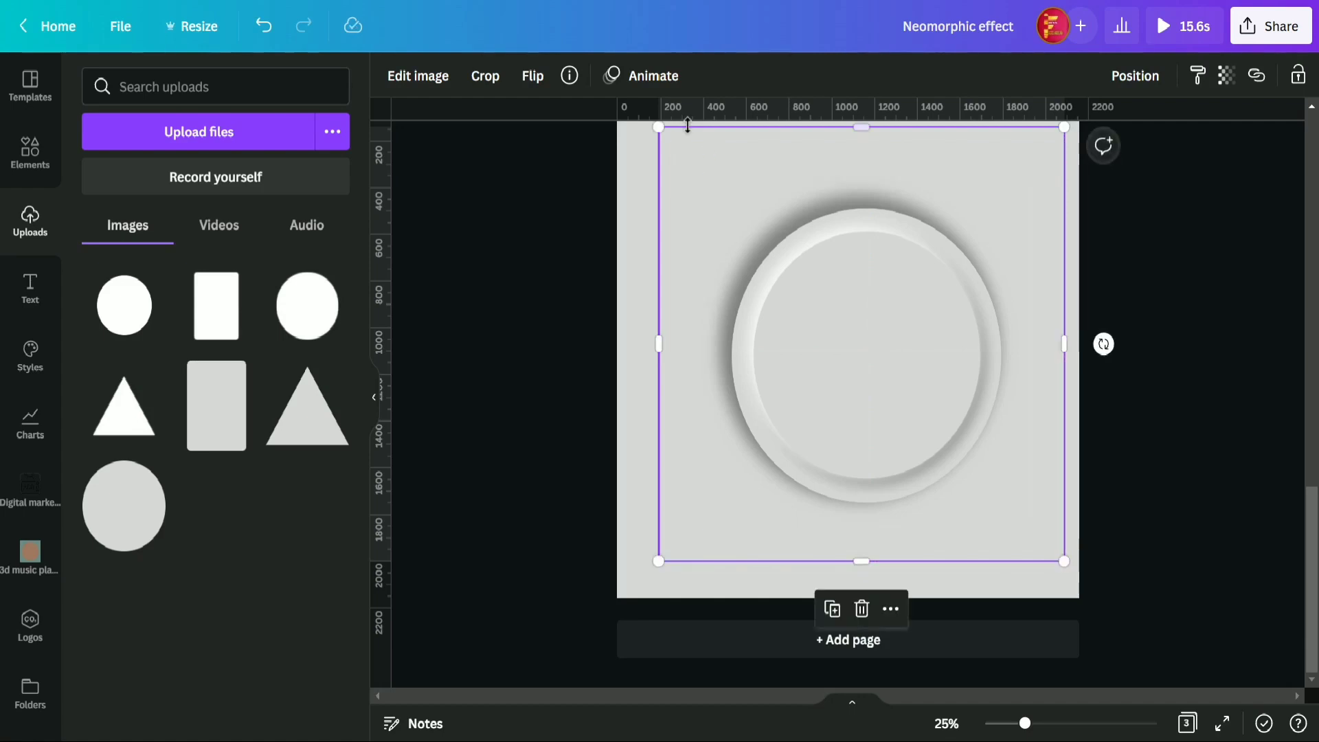
{"action": "left_click_drag", "start_coordinate": [658, 127], "coordinate": [677, 152]}
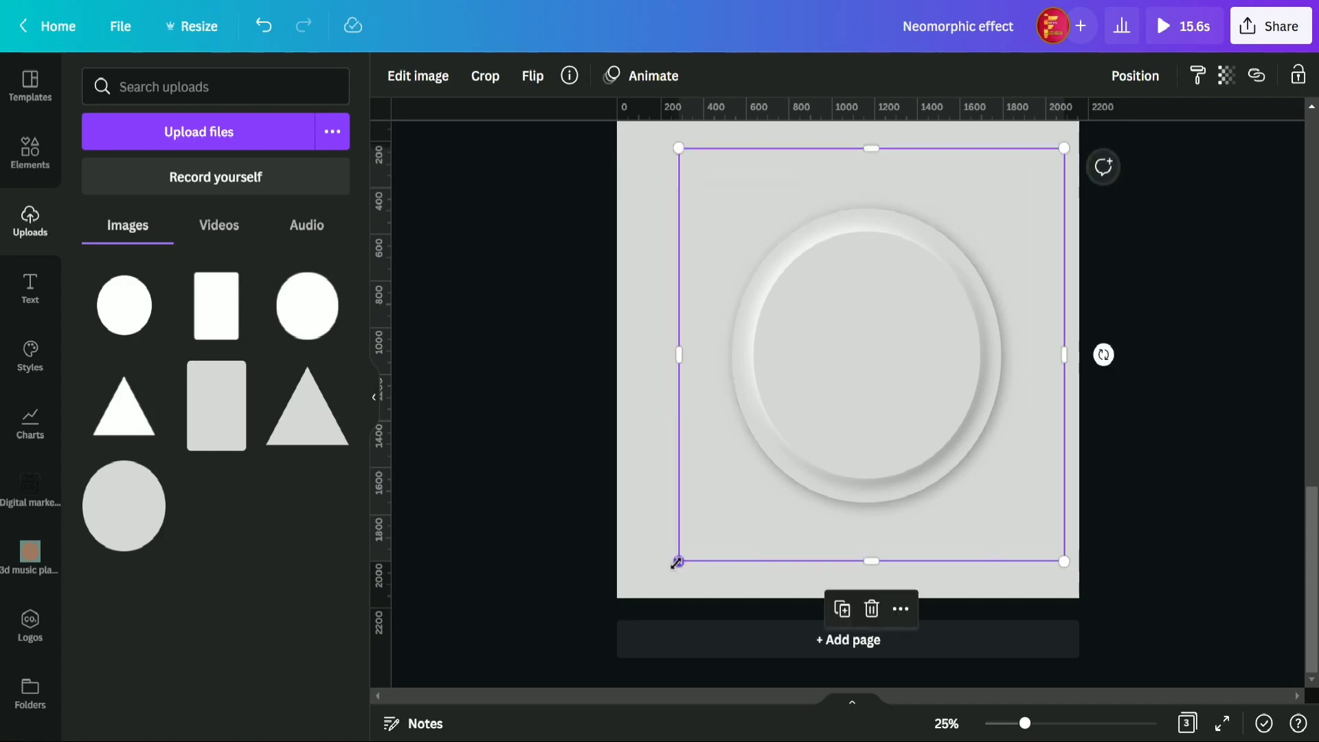
{"action": "left_click_drag", "start_coordinate": [679, 558], "coordinate": [677, 560]}
{"action": "left_click_drag", "start_coordinate": [1063, 560], "coordinate": [1060, 555]}
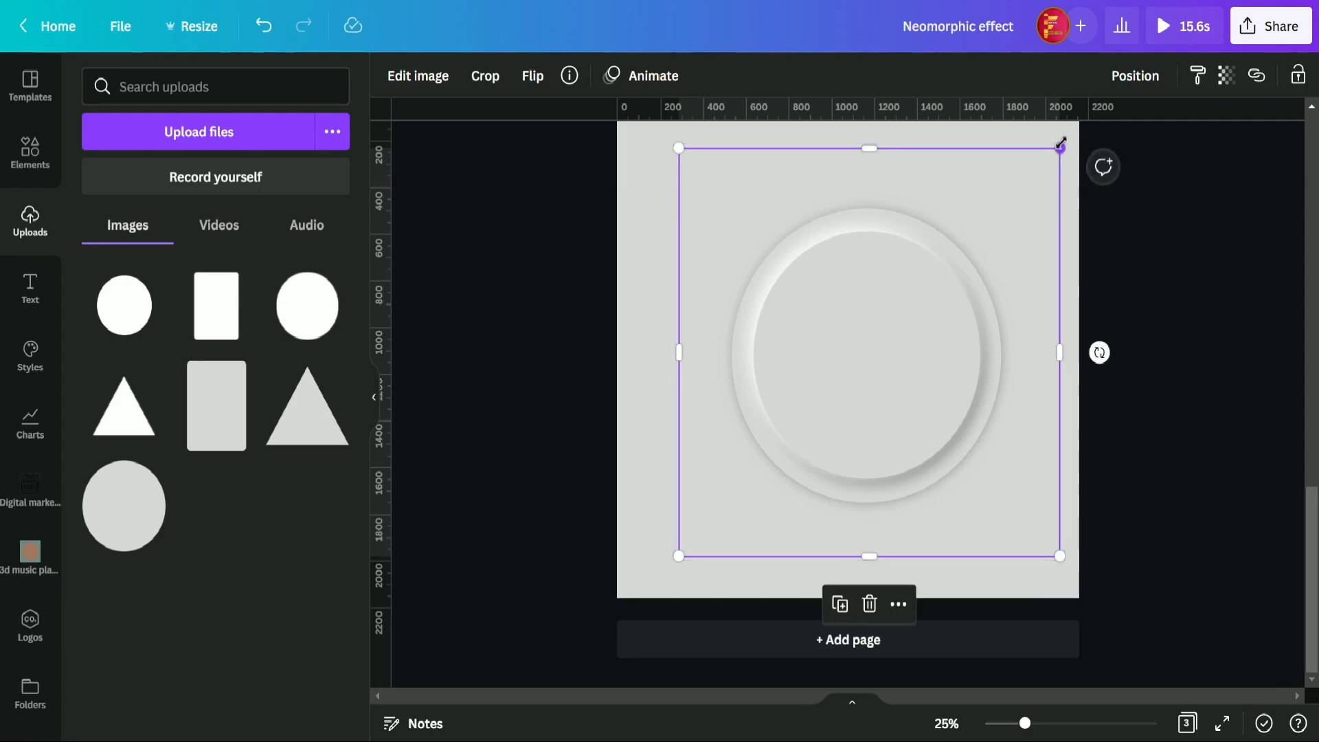
{"action": "left_click_drag", "start_coordinate": [1060, 146], "coordinate": [1057, 150]}
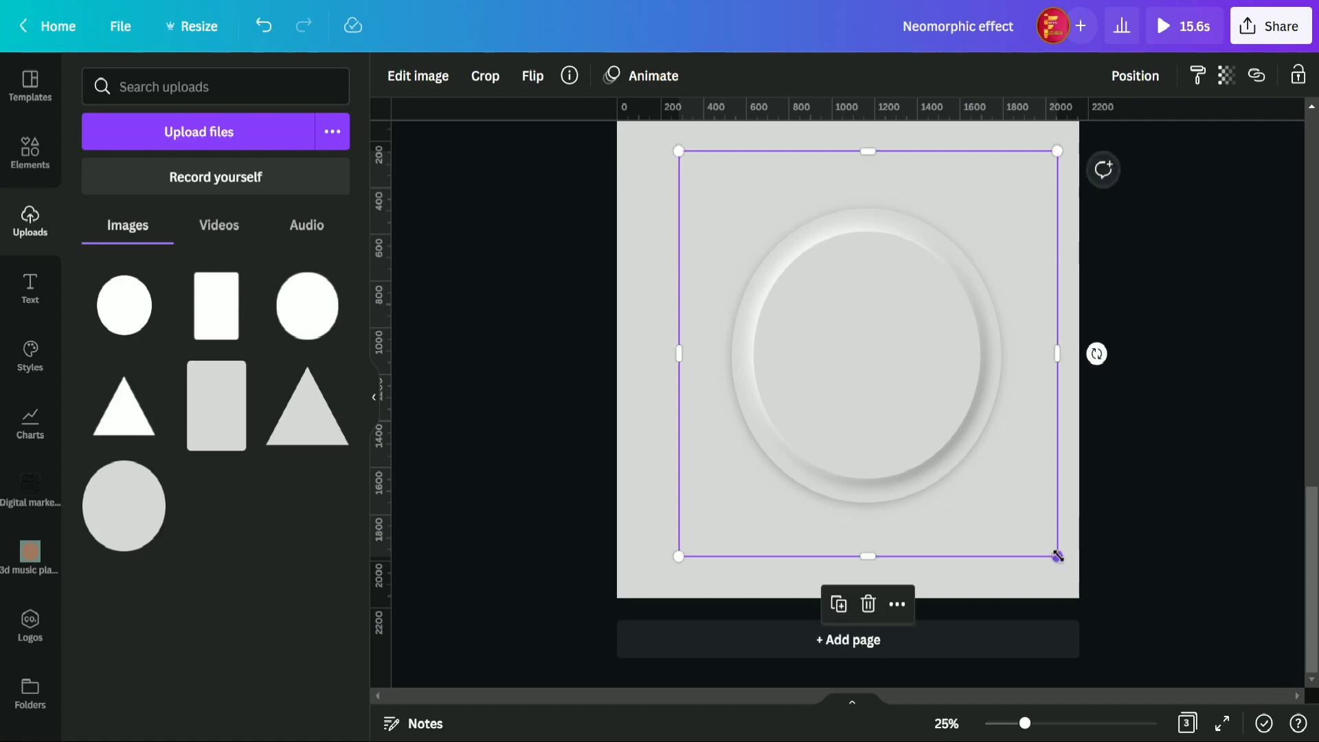
{"action": "left_click_drag", "start_coordinate": [1056, 553], "coordinate": [1055, 551]}
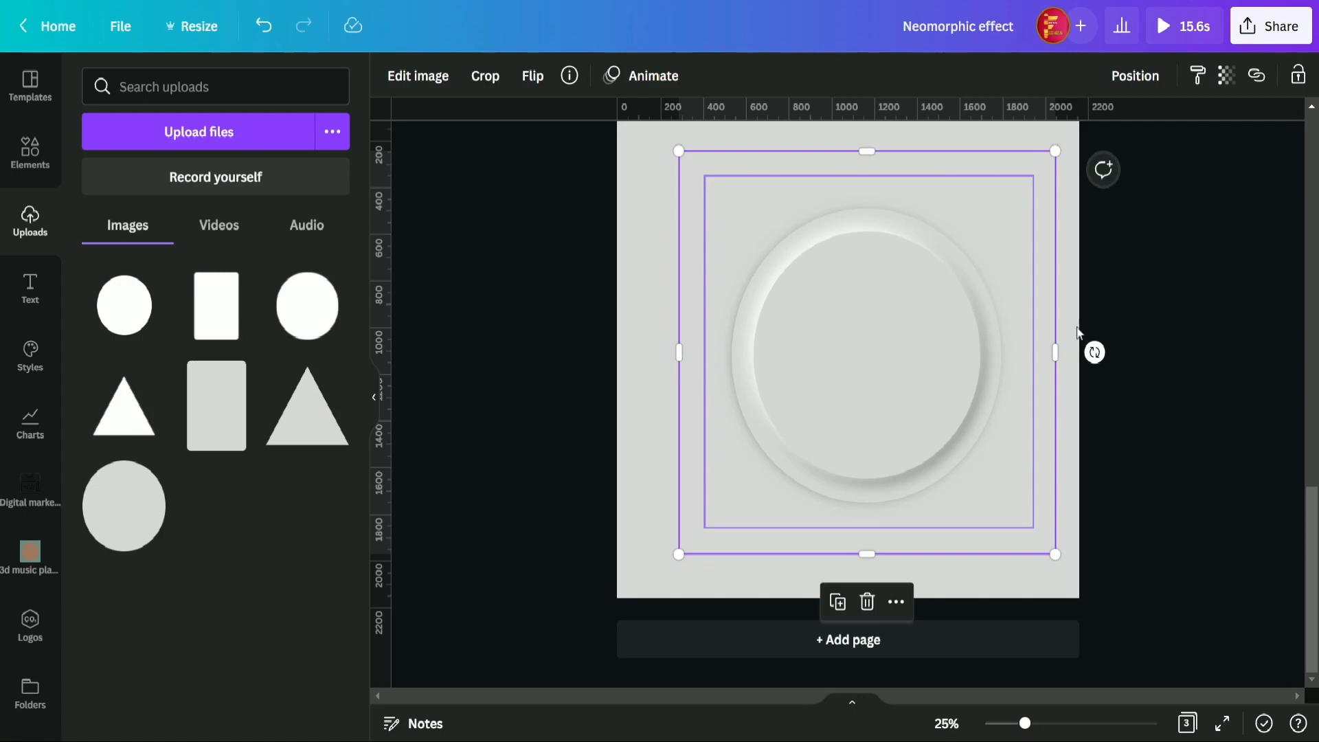
Place an enlarged copy of the blurred white circle, centred behind all the other circles, as an outer glow.
{"action": "left_click", "coordinate": [852, 294]}
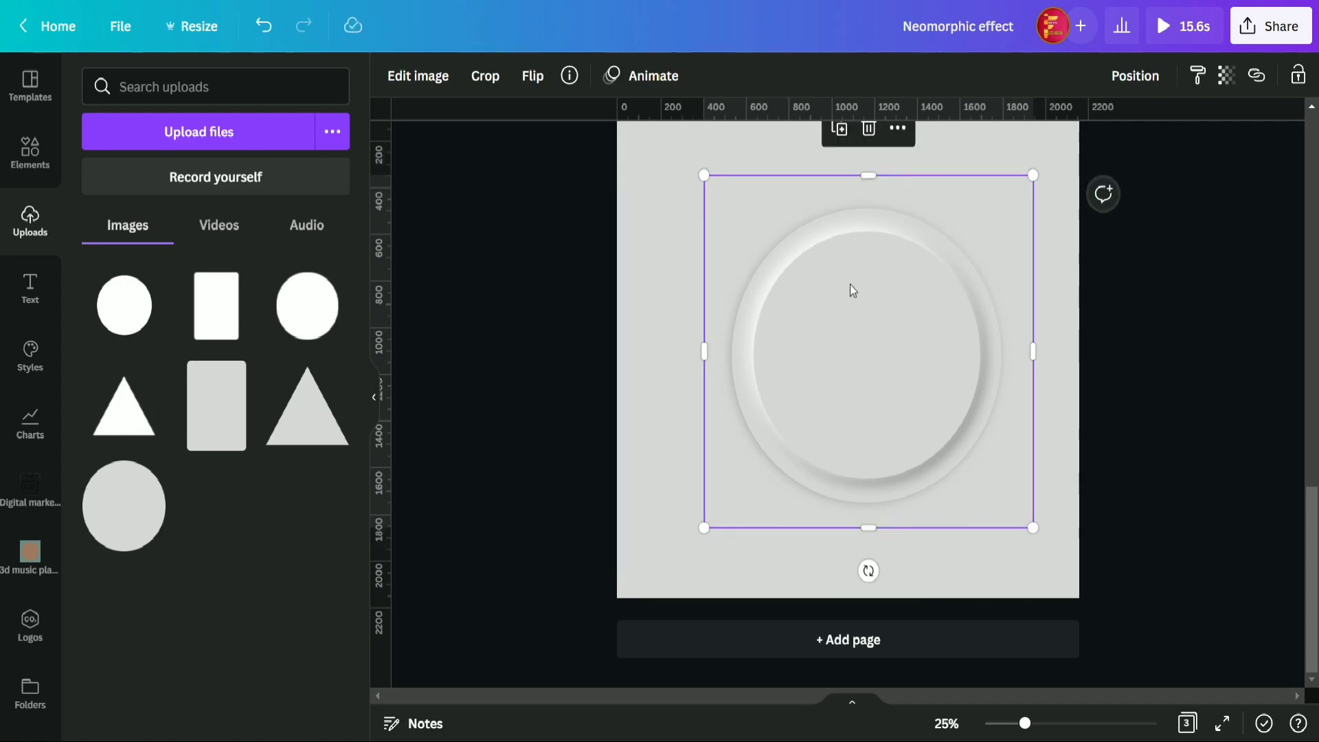
{"action": "left_click", "coordinate": [851, 284]}
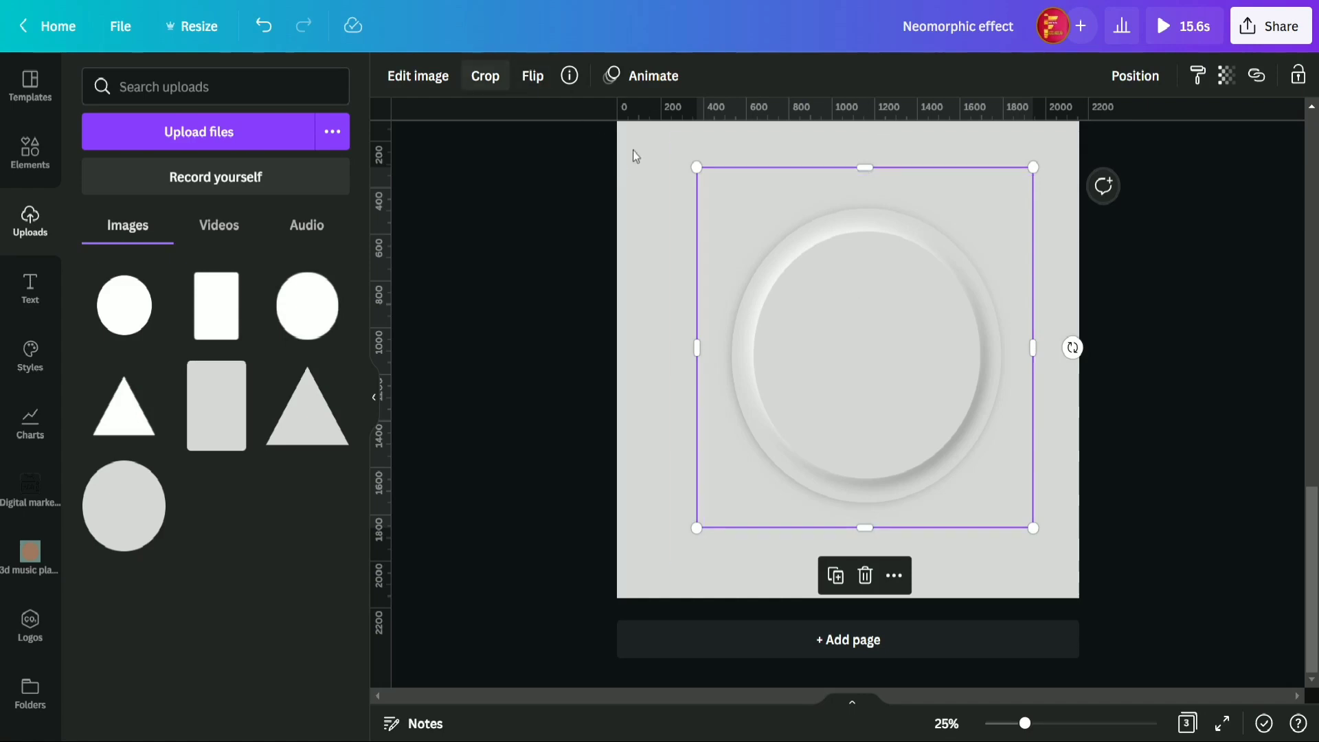
{"action": "left_click", "coordinate": [836, 576]}
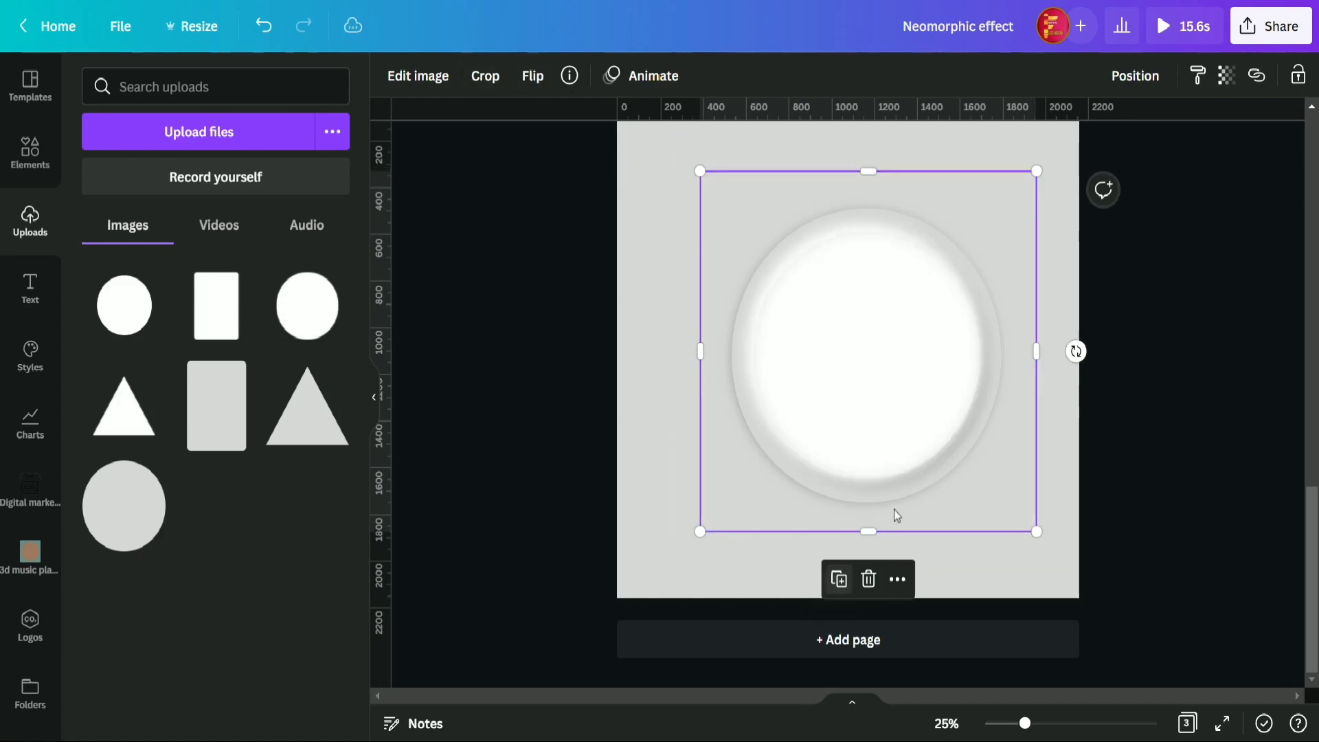
{"action": "left_click_drag", "start_coordinate": [697, 532], "coordinate": [628, 604]}
{"action": "left_click_drag", "start_coordinate": [809, 409], "coordinate": [832, 371]}
{"action": "right_click", "coordinate": [845, 350]}
{"action": "left_click", "coordinate": [933, 393]}
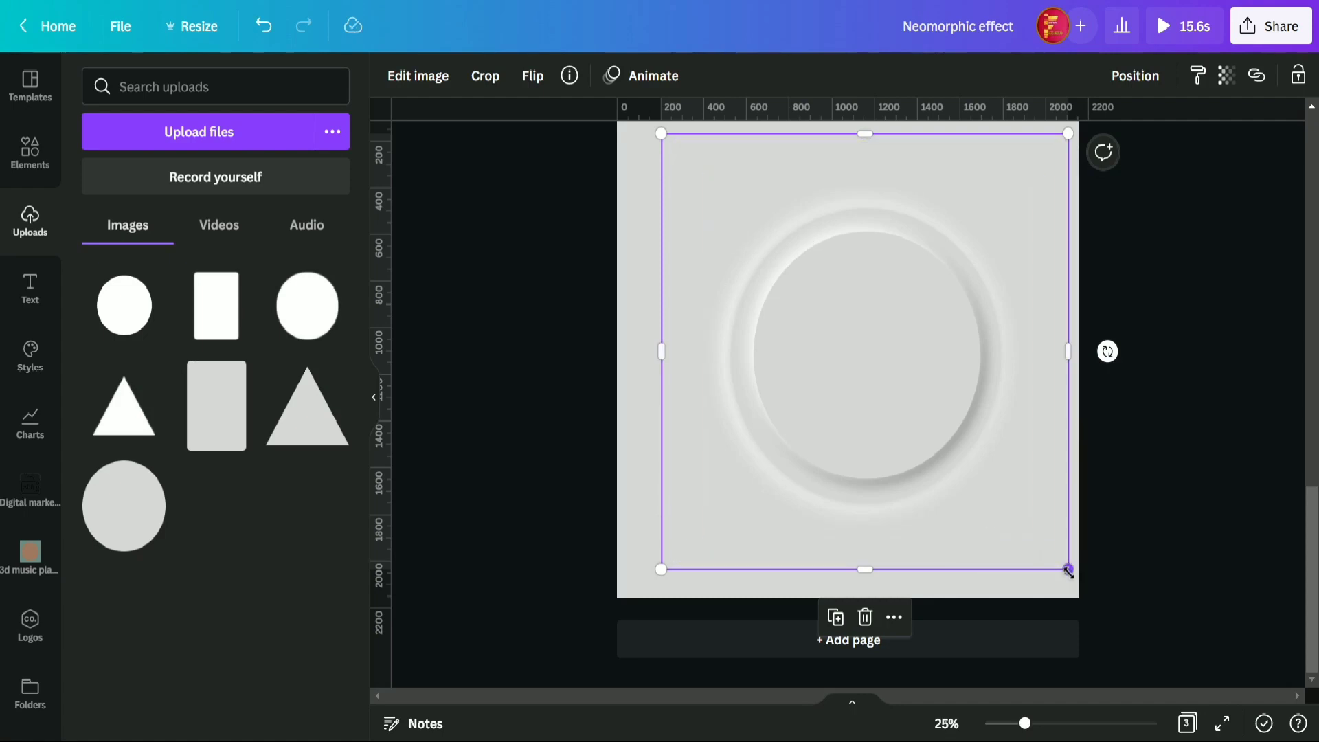
Fine-tune the size of the large white glow circle so it surrounds the outer ring evenly.
{"action": "left_click_drag", "start_coordinate": [1069, 571], "coordinate": [1068, 569]}
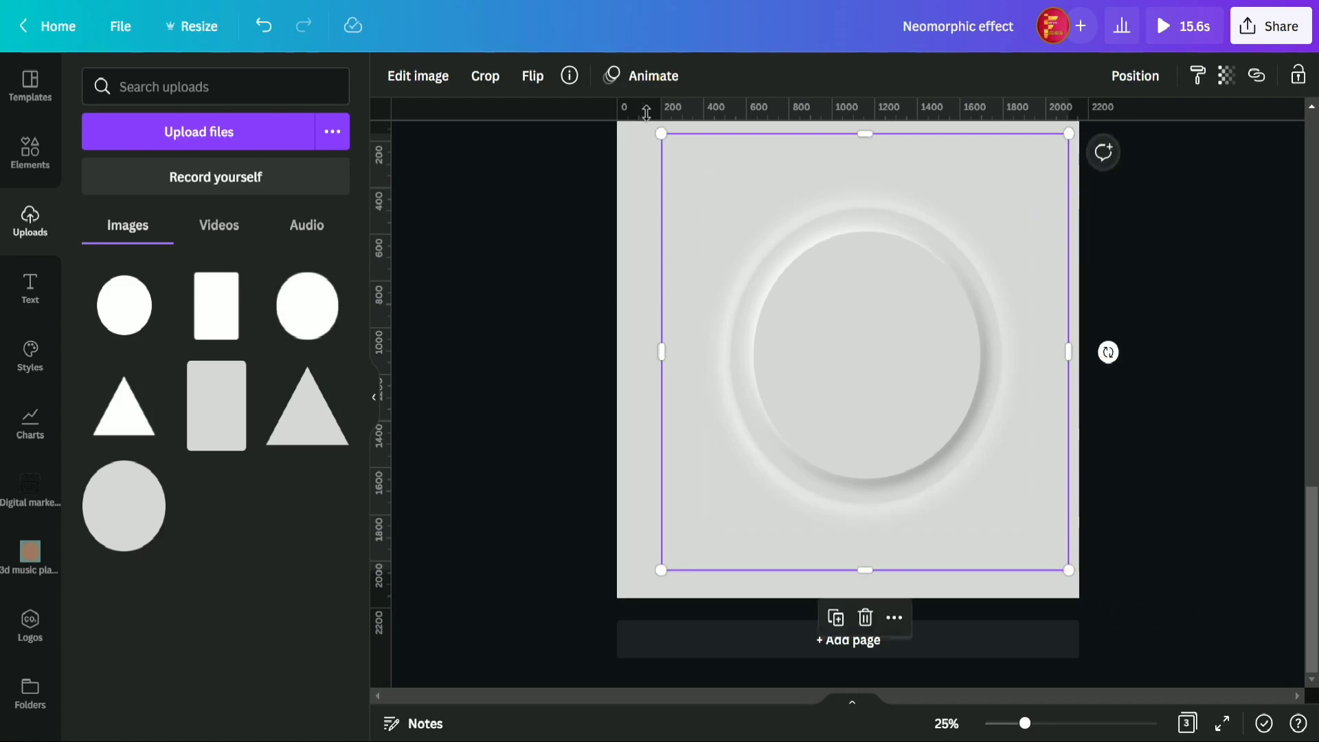
{"action": "left_click_drag", "start_coordinate": [661, 133], "coordinate": [662, 135]}
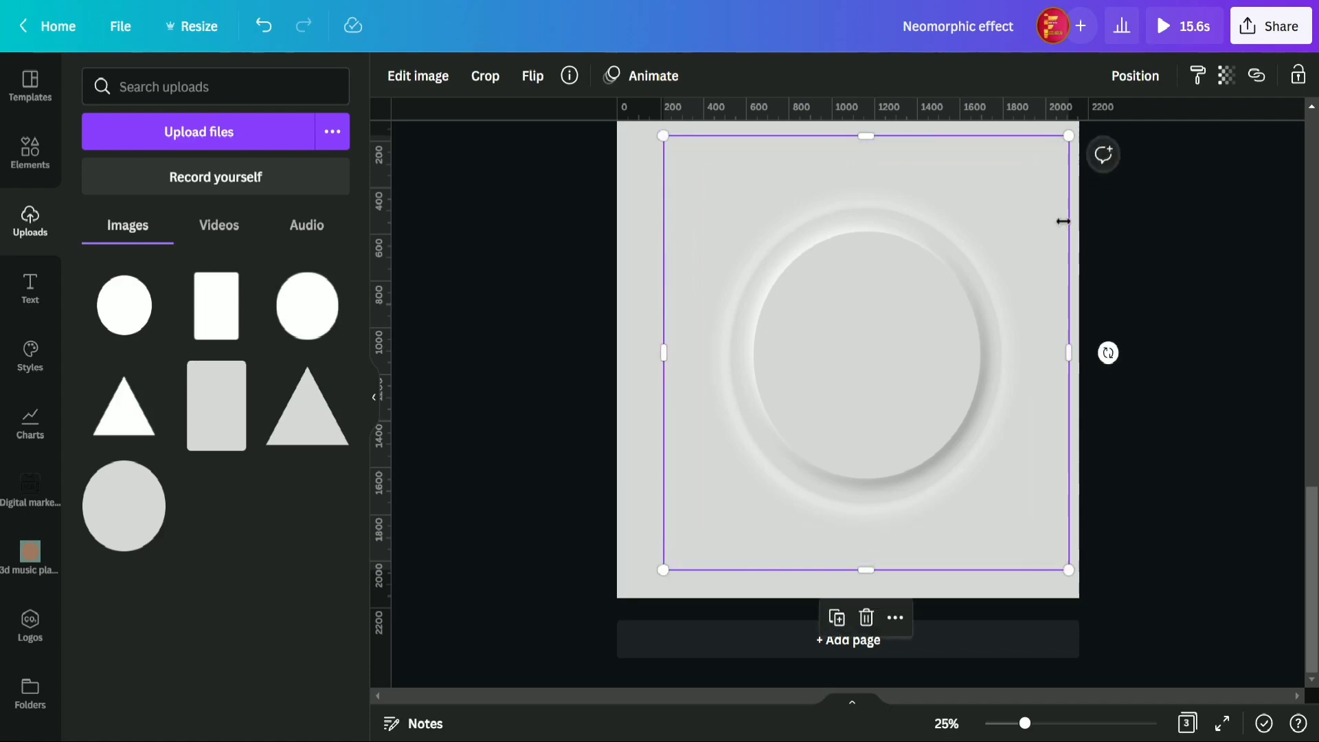
{"action": "left_click", "coordinate": [1128, 220]}
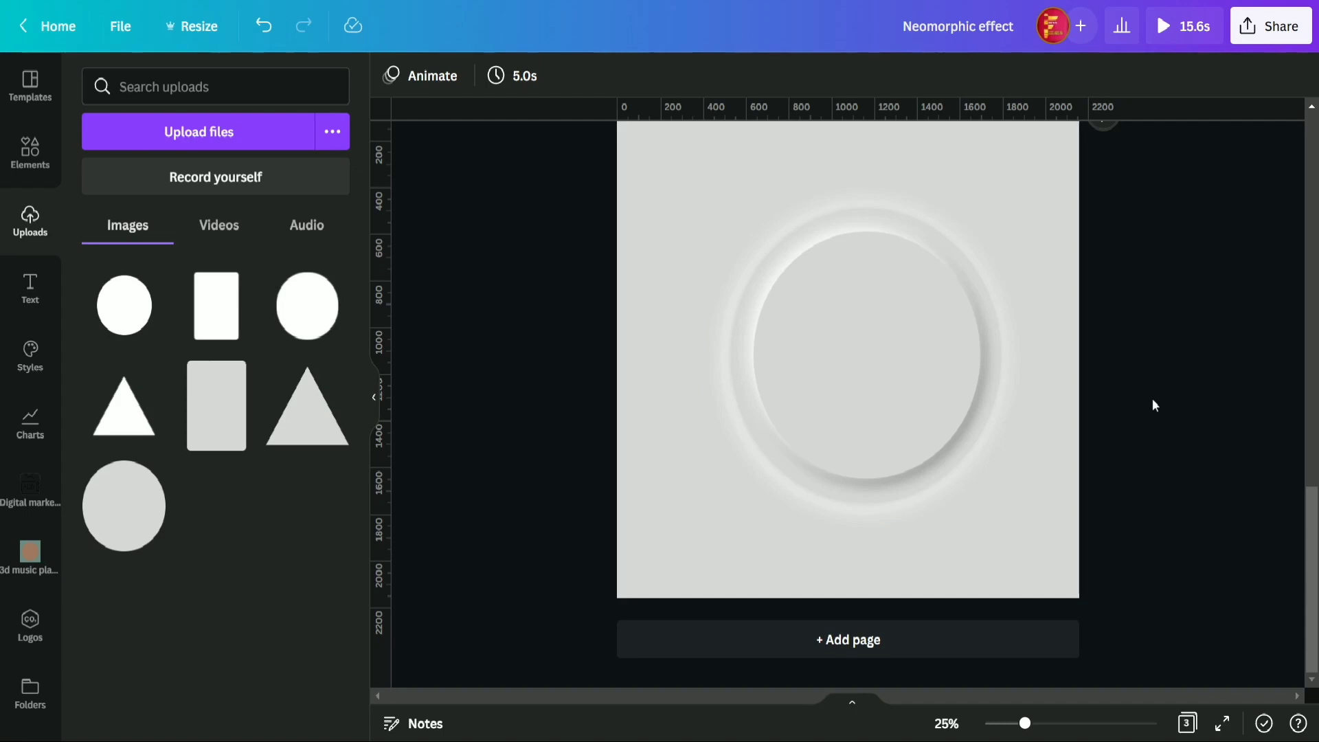
Add a heading text box to the page and collapse the side panel.
{"action": "left_click", "coordinate": [35, 223]}
{"action": "left_click", "coordinate": [41, 283]}
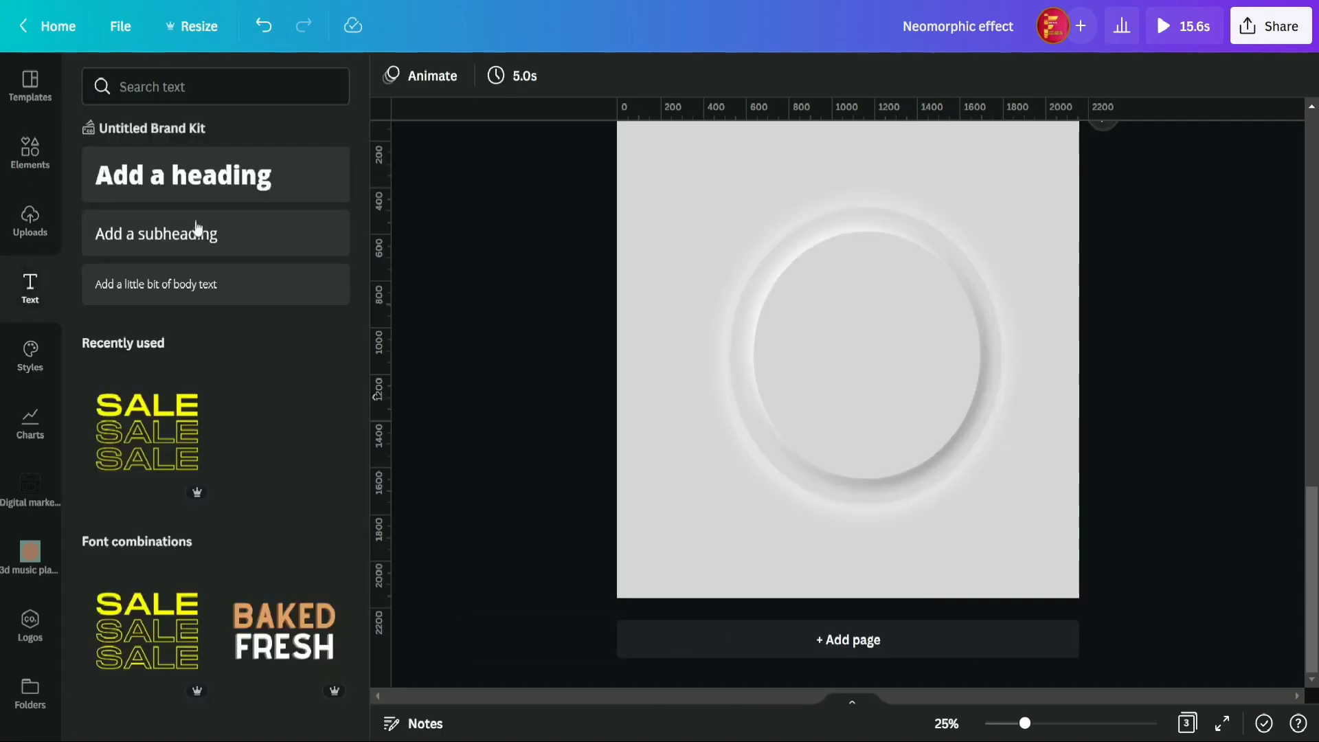
{"action": "left_click", "coordinate": [220, 172]}
{"action": "left_click", "coordinate": [381, 397]}
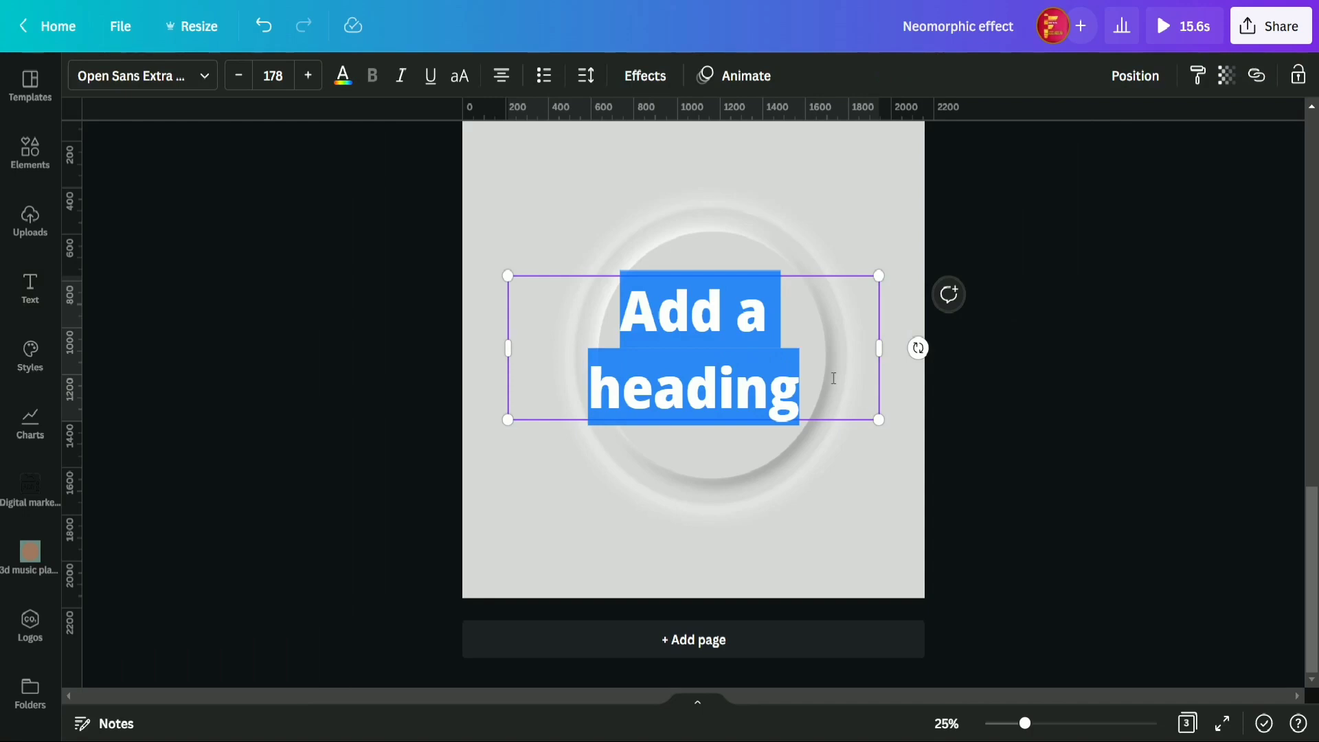
Replace the heading text with "Neomorphism effect" and set it in uppercase.
{"action": "type", "text": "N"}
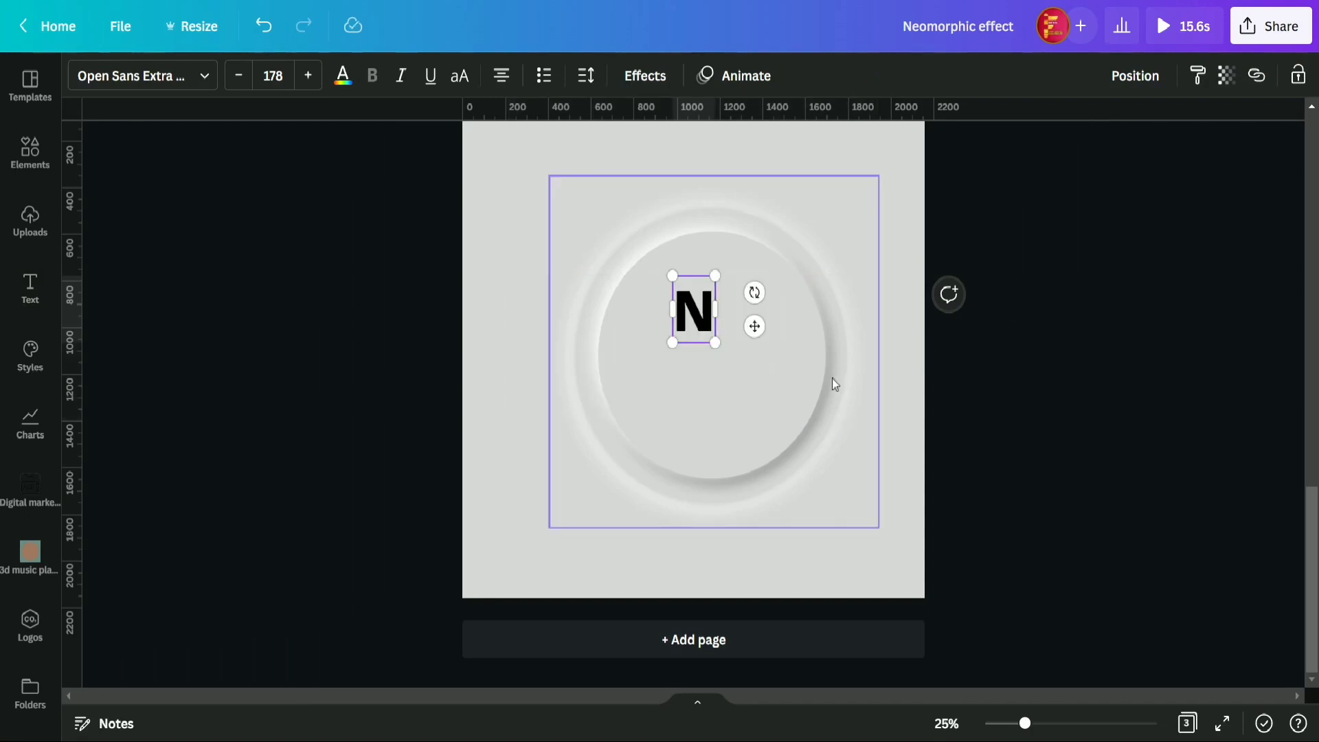
{"action": "type", "text": "eomo"}
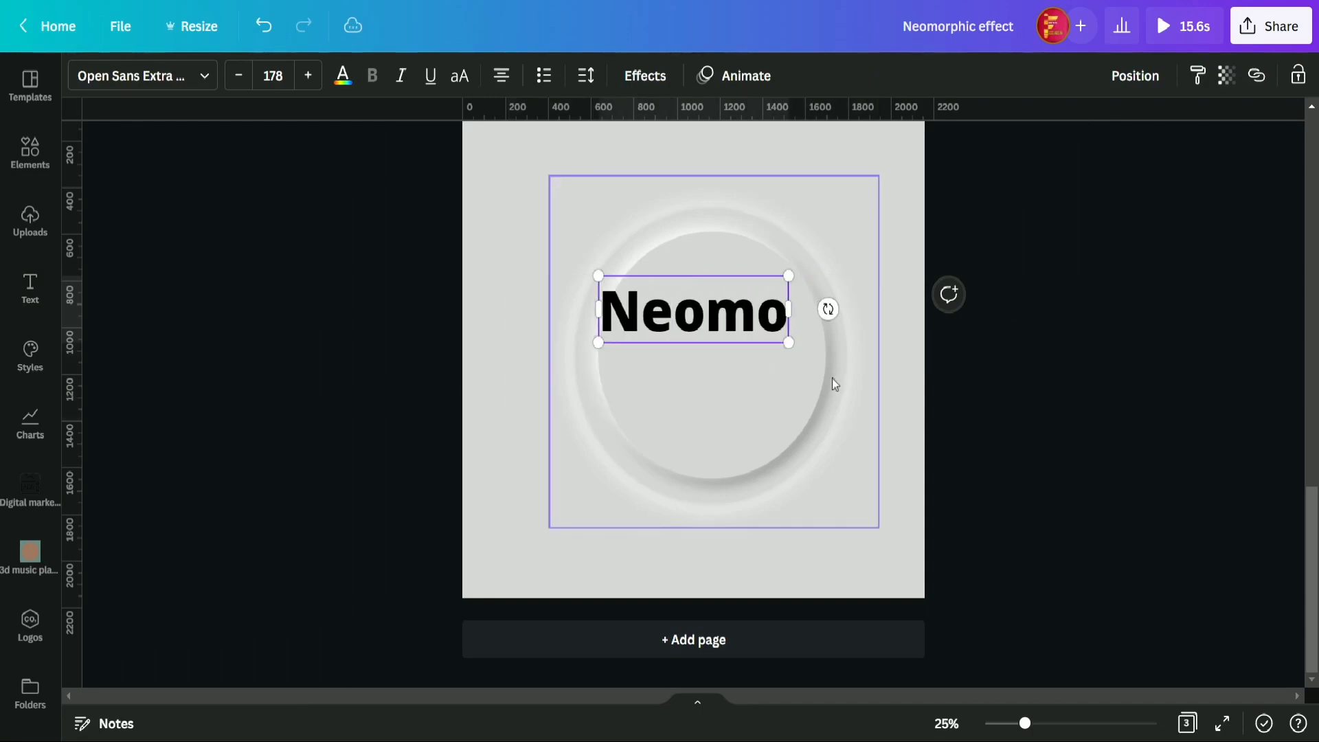
{"action": "type", "text": "rphis"}
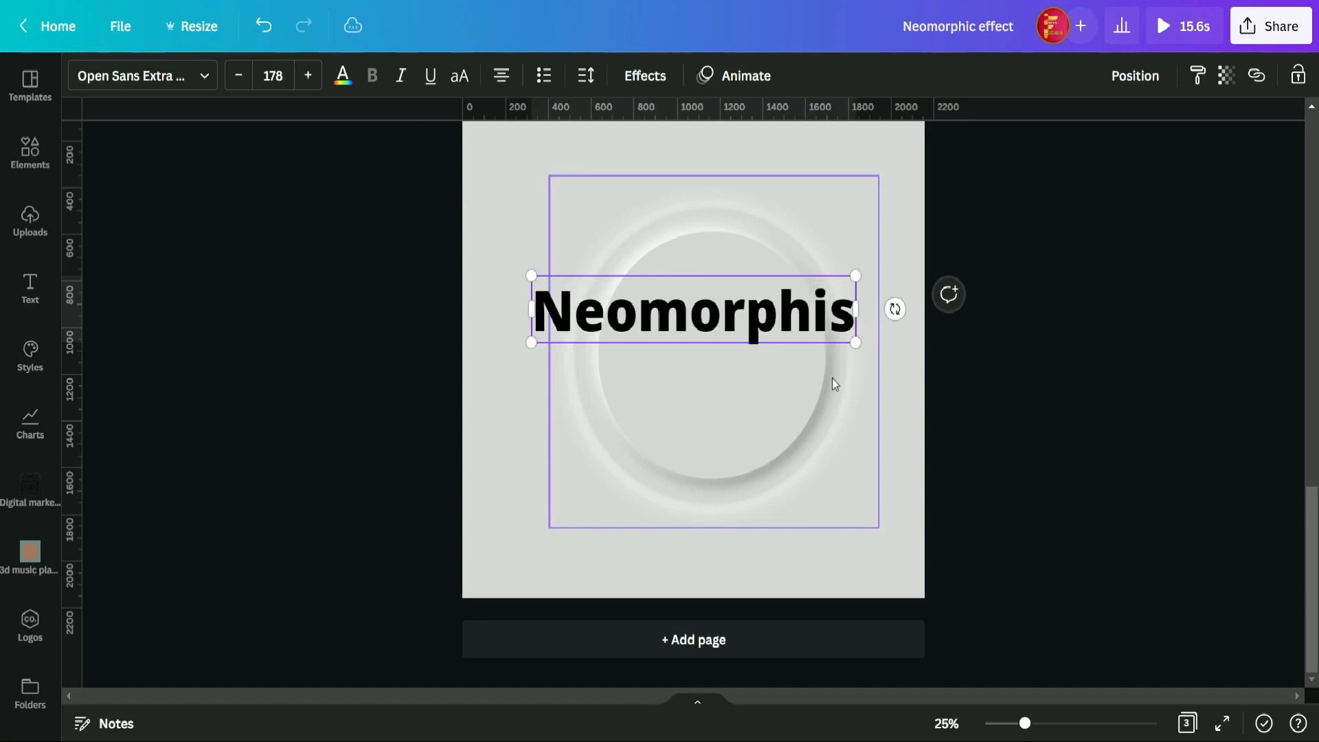
{"action": "type", "text": "m e"}
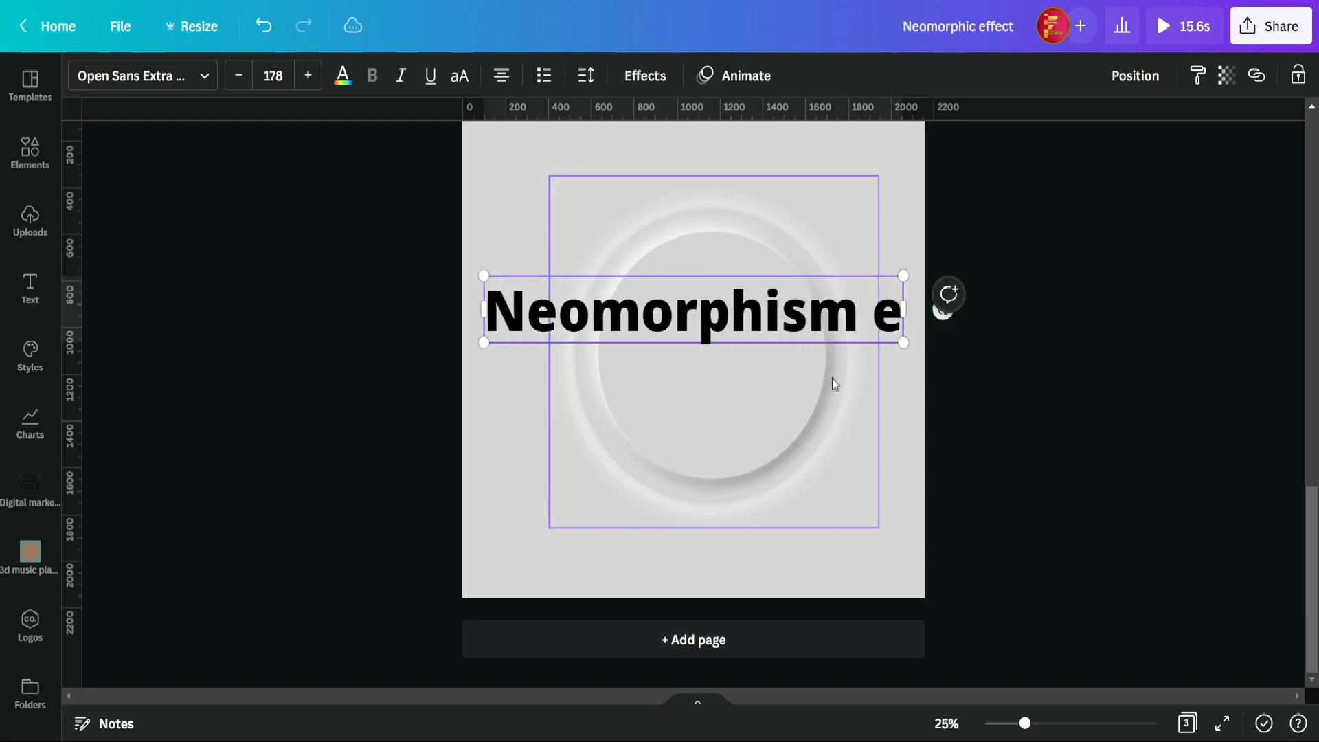
{"action": "type", "text": "ffect"}
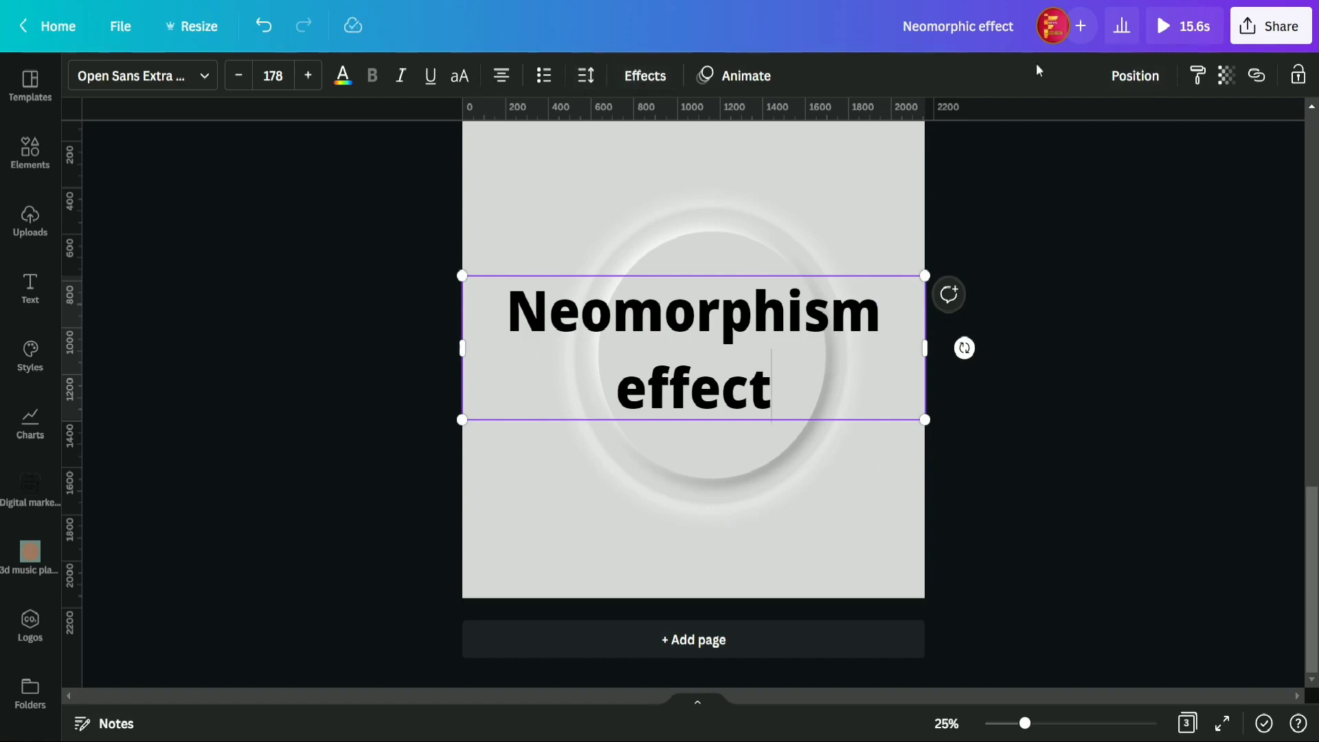
{"action": "left_click", "coordinate": [460, 76]}
{"action": "left_click", "coordinate": [1100, 232]}
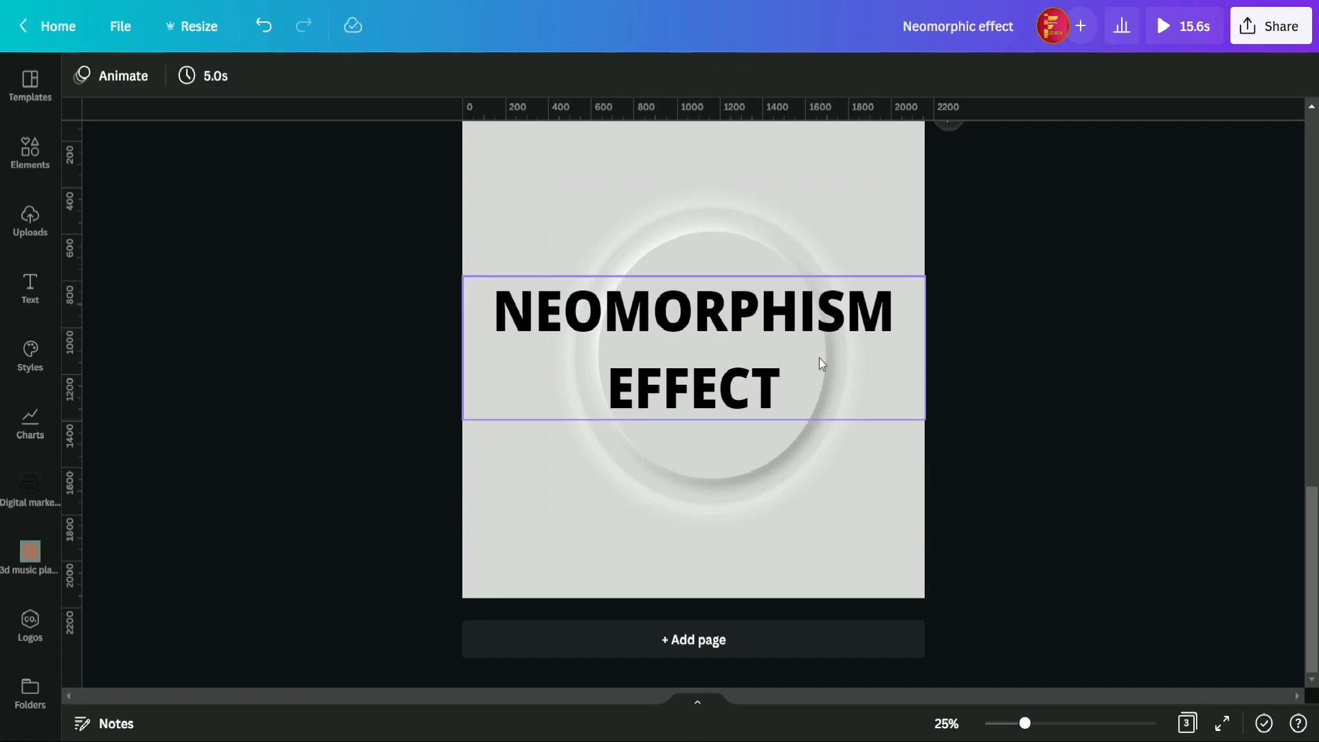
Scale the heading down to a font size of about 70 and centre it inside the inner circle.
{"action": "left_click_drag", "start_coordinate": [819, 357], "coordinate": [827, 246]}
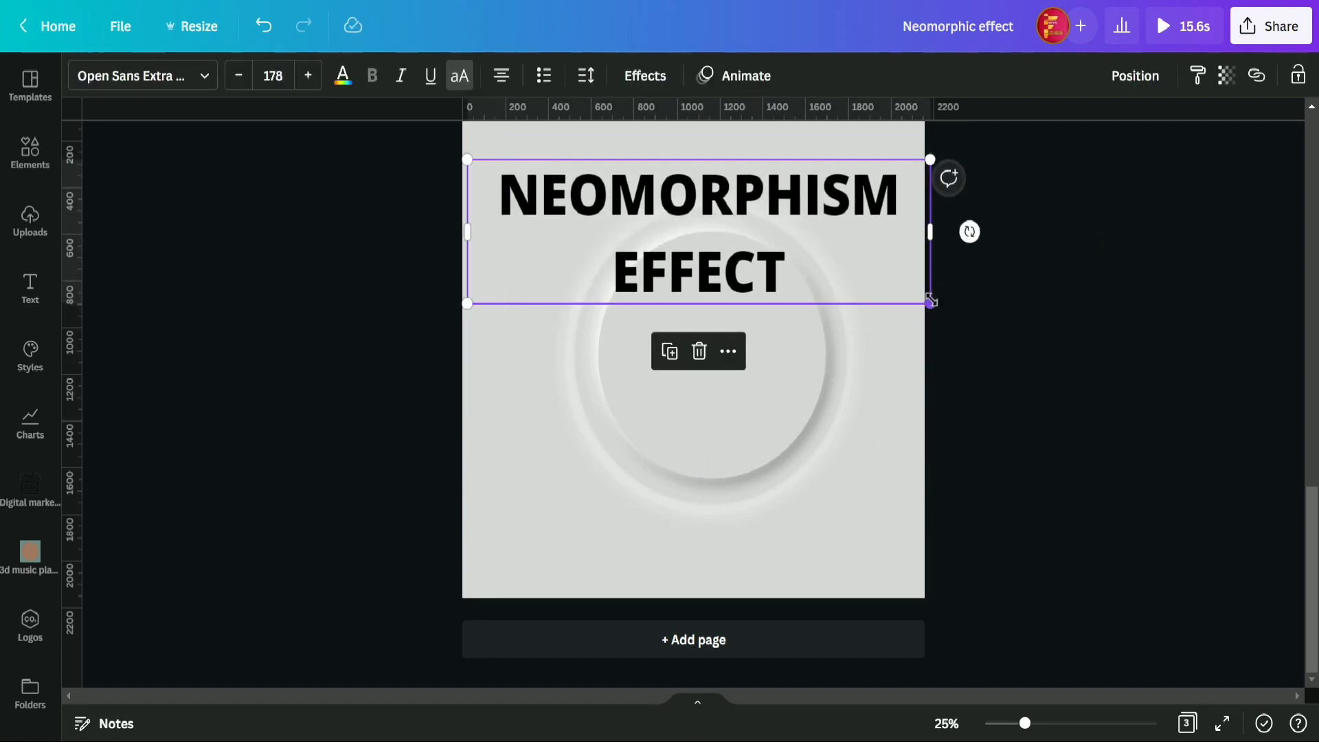
{"action": "left_click_drag", "start_coordinate": [932, 310], "coordinate": [764, 168]}
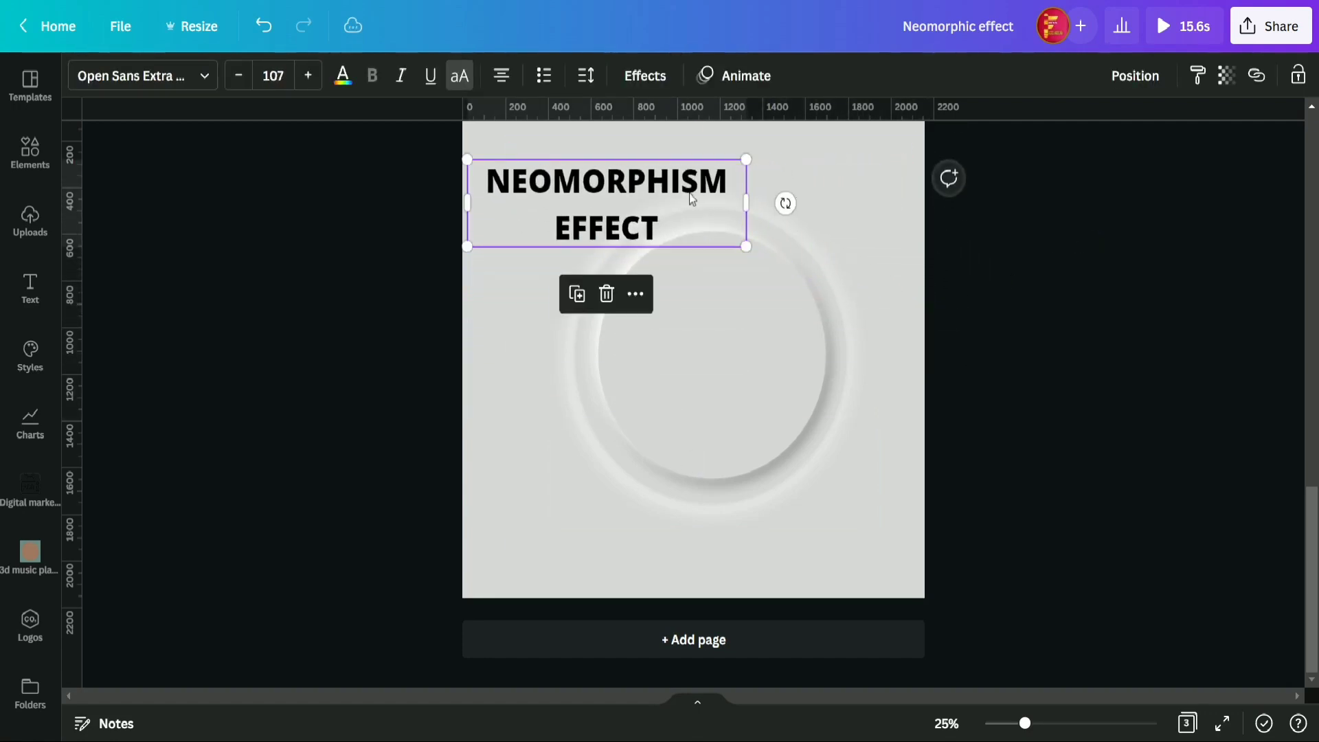
{"action": "left_click_drag", "start_coordinate": [691, 194], "coordinate": [777, 542]}
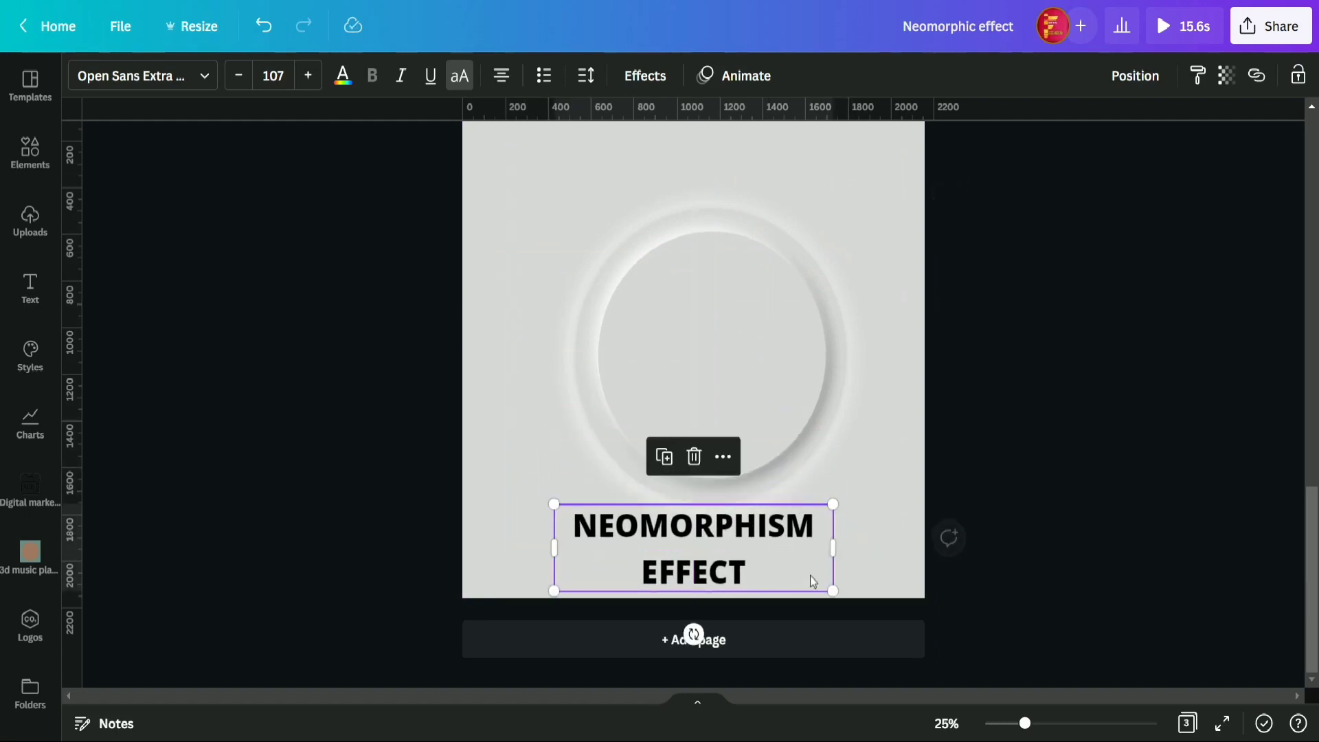
{"action": "left_click_drag", "start_coordinate": [831, 589], "coordinate": [736, 559]}
{"action": "left_click_drag", "start_coordinate": [666, 532], "coordinate": [738, 355]}
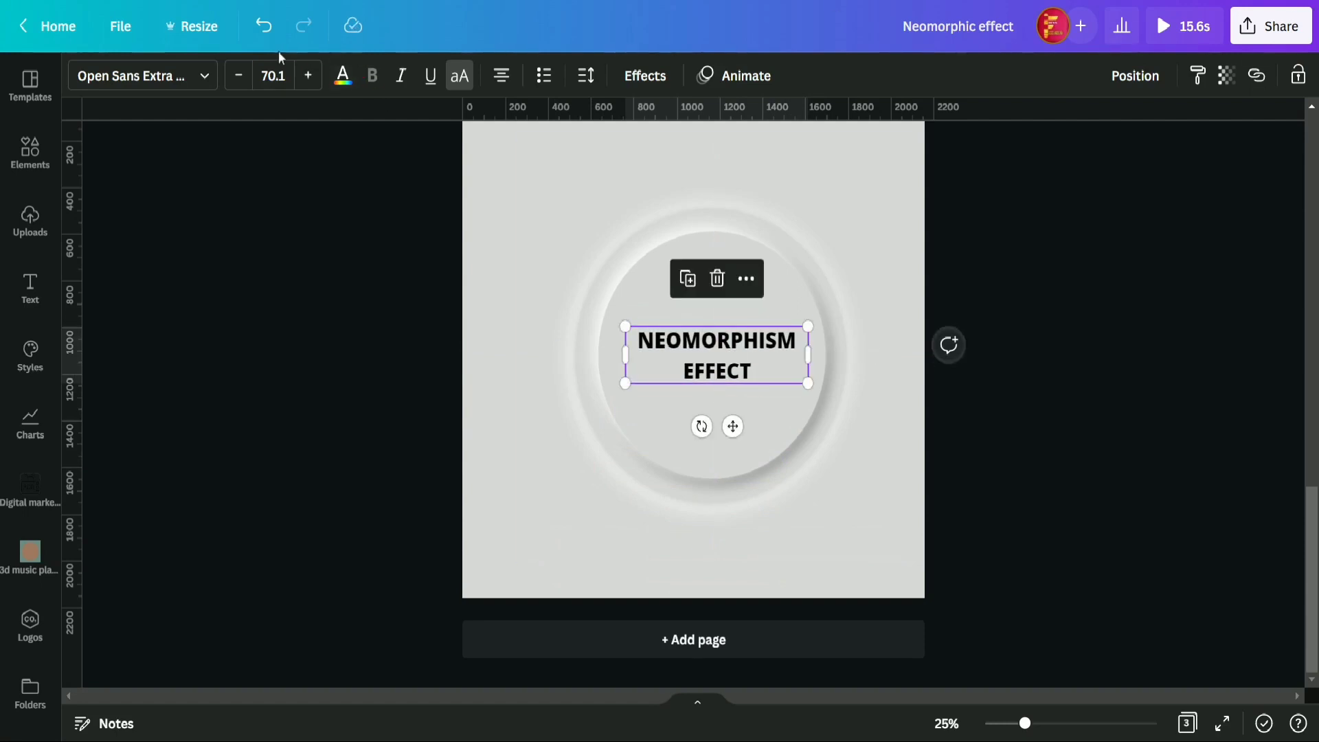
Colour the heading white and keep it wrapped as "NEOMORPHISM" over "EFFECT" inside the circle.
{"action": "left_click", "coordinate": [343, 74]}
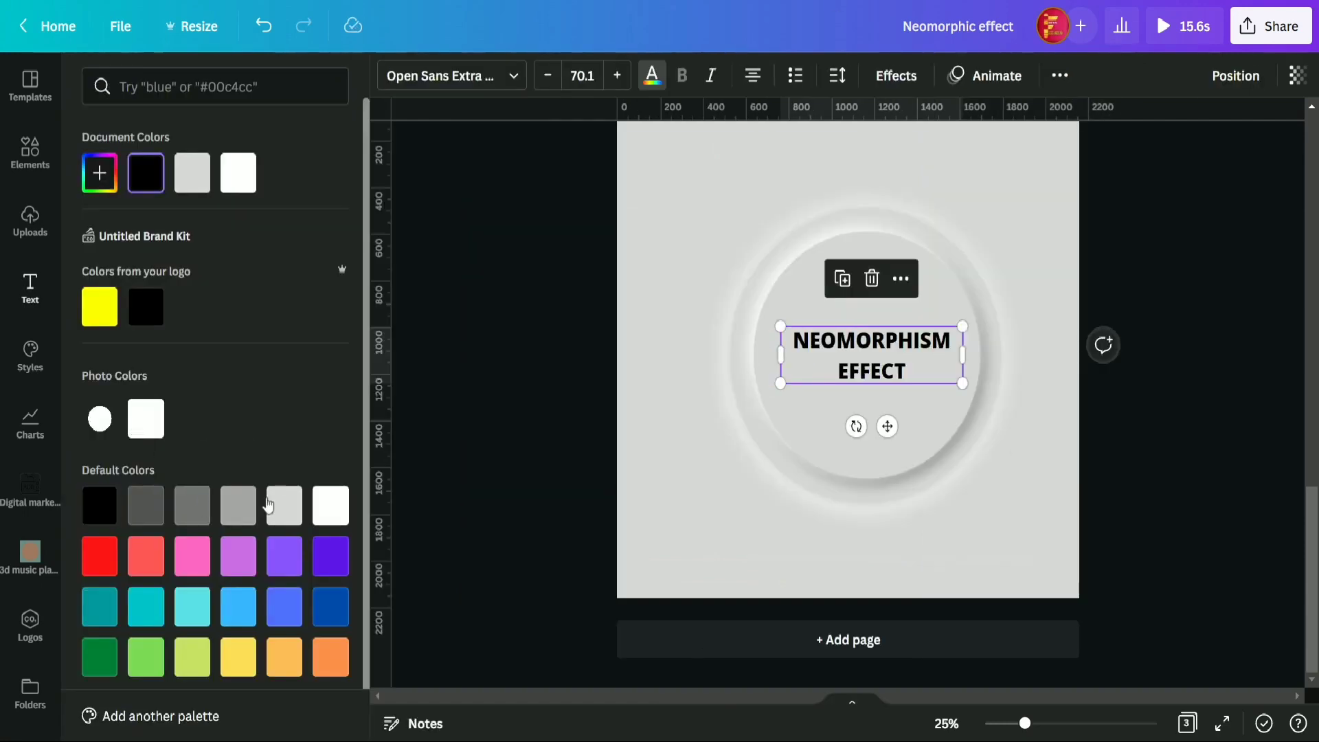
{"action": "left_click", "coordinate": [327, 514]}
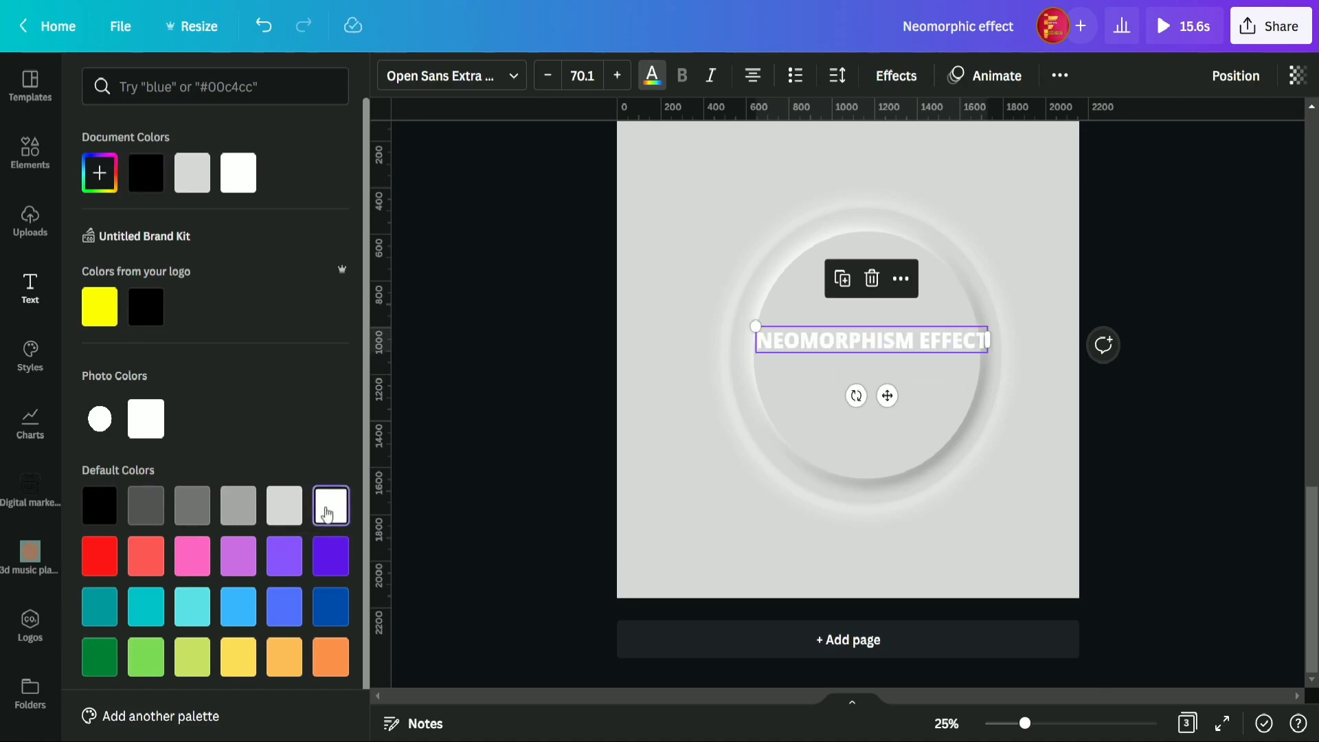
{"action": "left_click", "coordinate": [921, 337]}
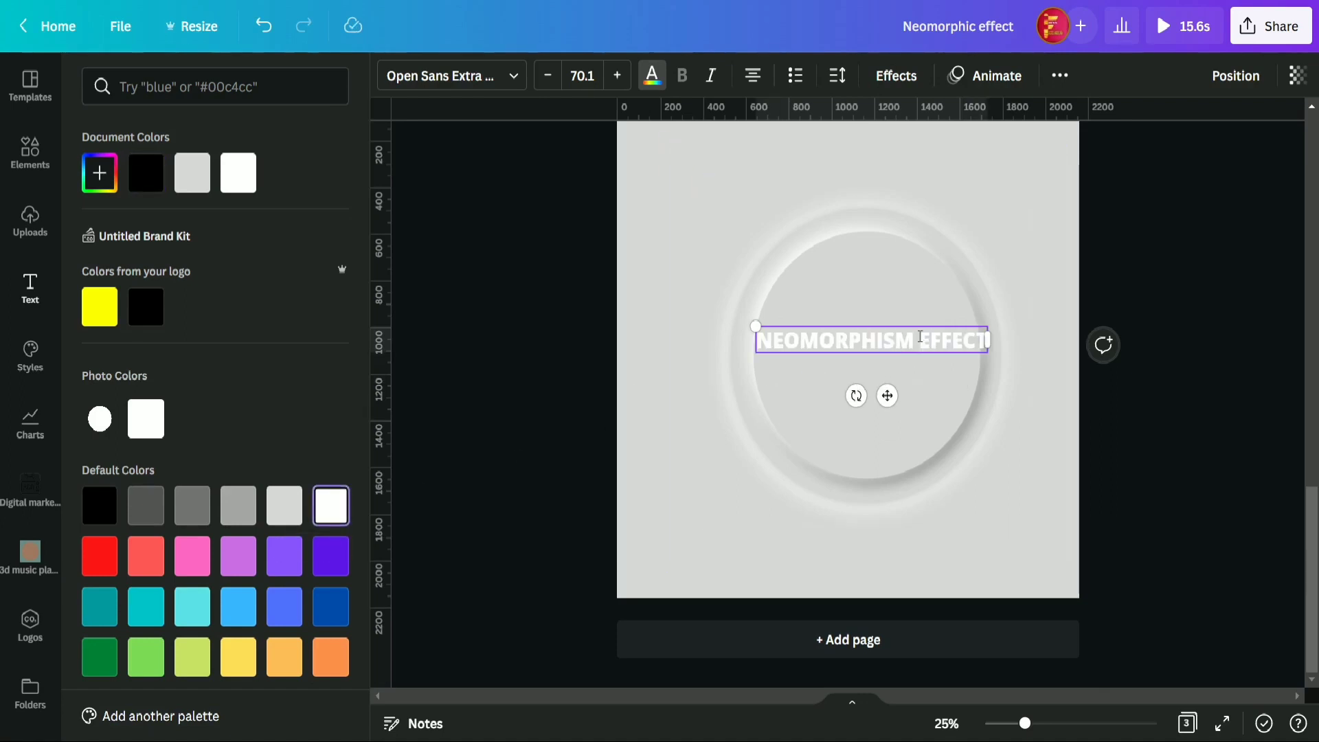
{"action": "double_click", "coordinate": [920, 336]}
{"action": "left_click", "coordinate": [917, 338]}
{"action": "key", "text": "Escape"}
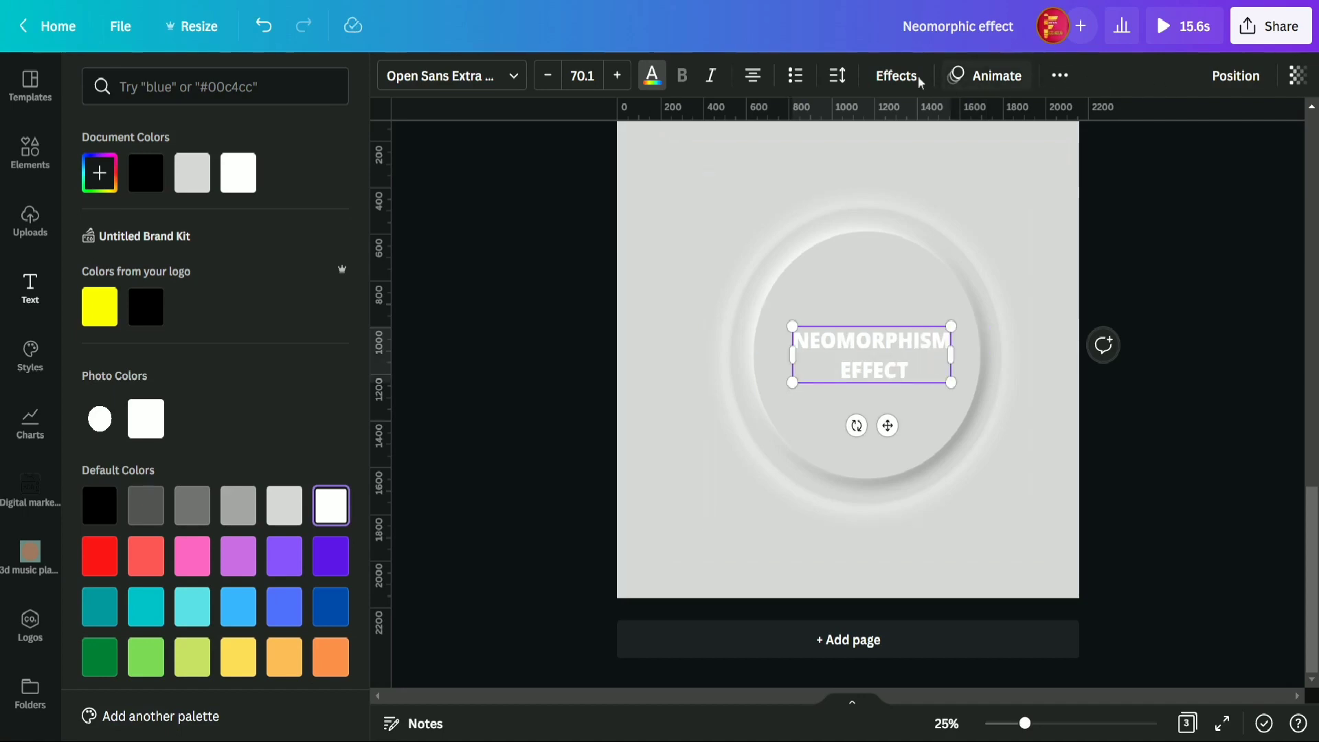
{"action": "left_click", "coordinate": [1060, 76]}
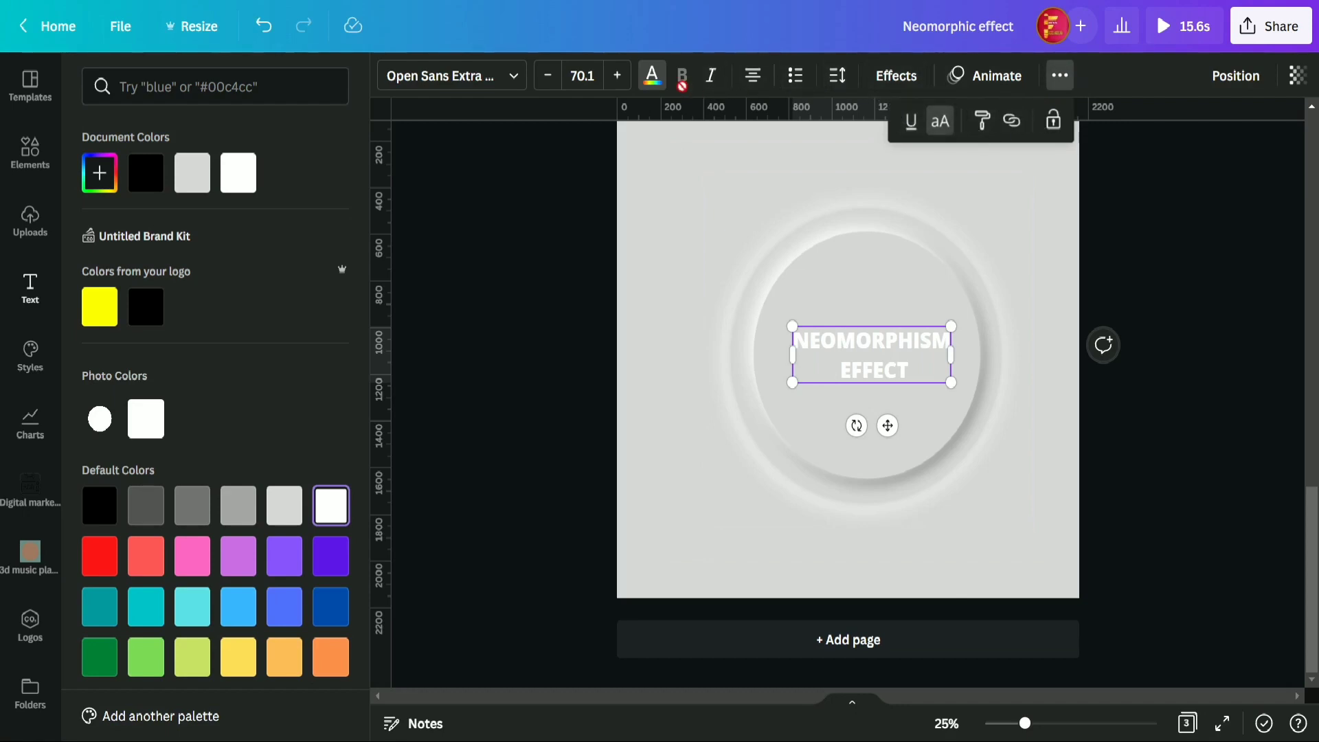
{"action": "left_click", "coordinate": [496, 262]}
{"action": "left_click", "coordinate": [492, 262]}
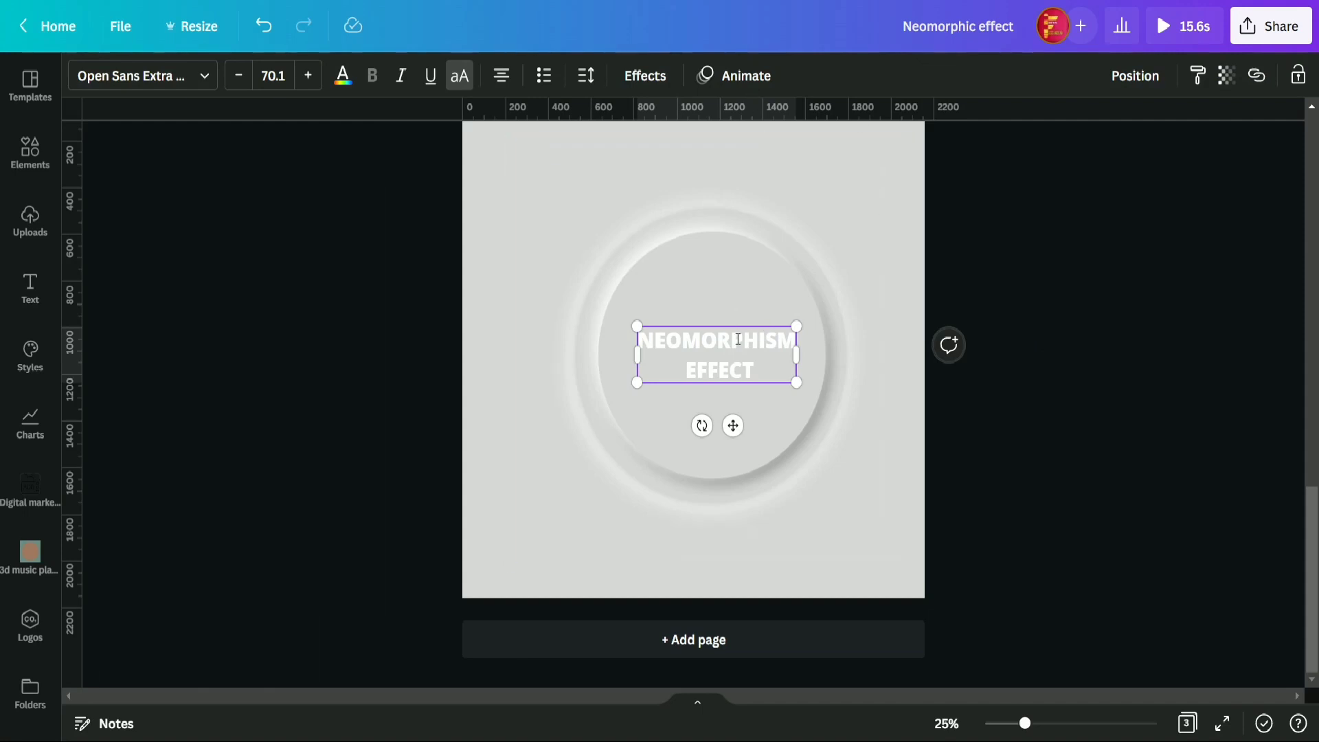
{"action": "left_click", "coordinate": [1201, 320]}
Duplicate the white heading and colour the copy black.
{"action": "left_click", "coordinate": [731, 375]}
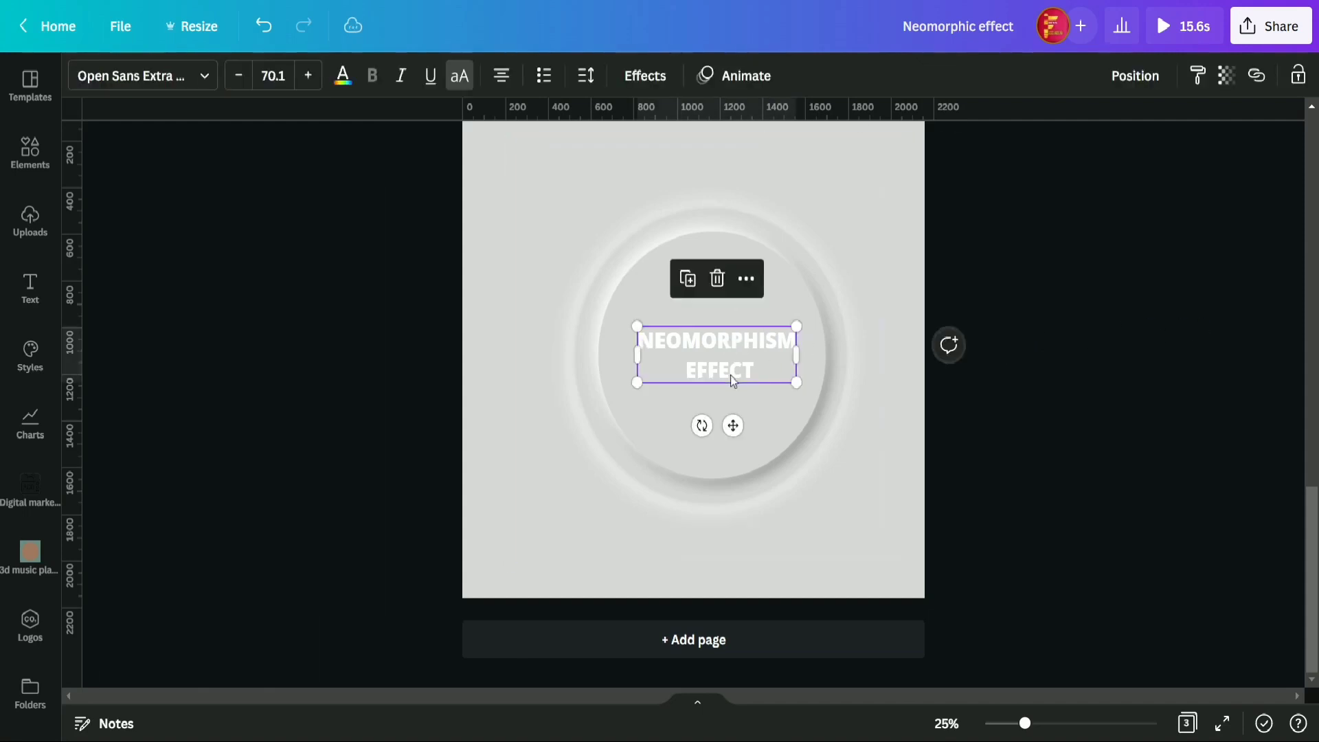
{"action": "left_click", "coordinate": [688, 279]}
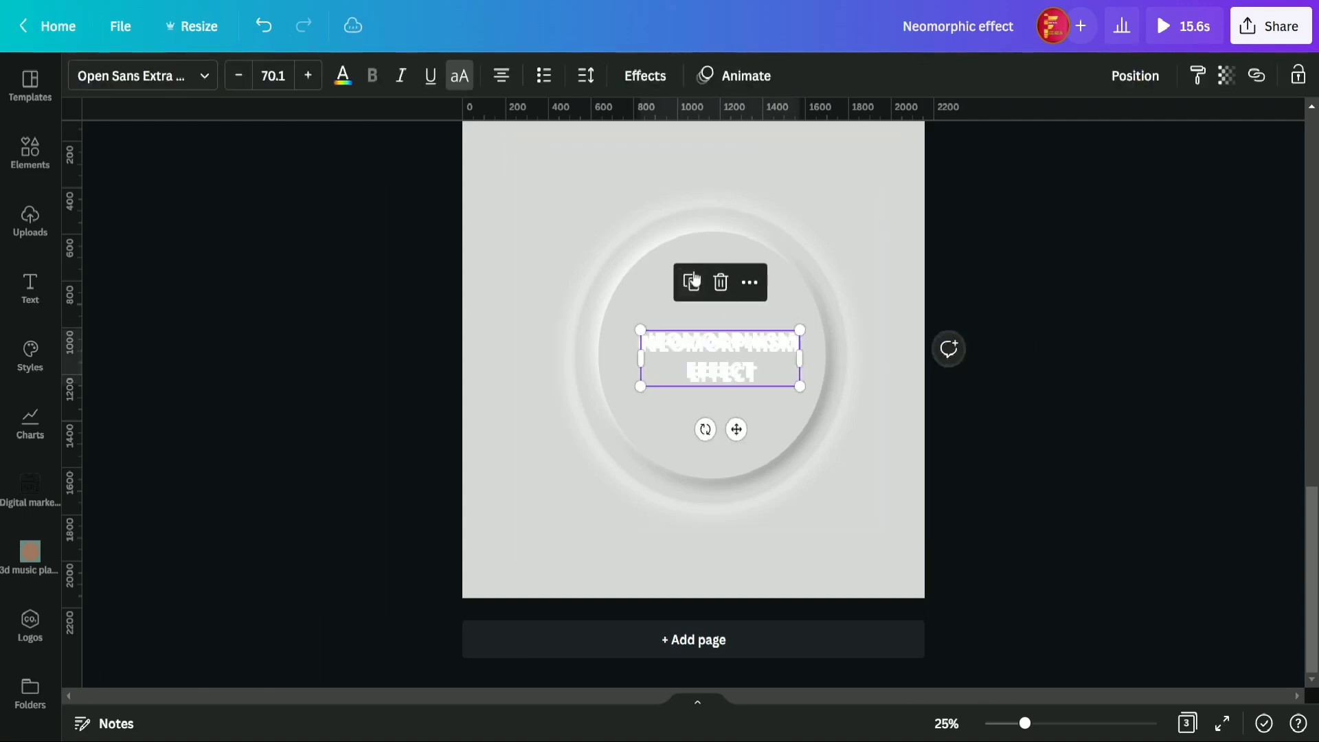
{"action": "left_click", "coordinate": [344, 77]}
{"action": "left_click", "coordinate": [146, 314]}
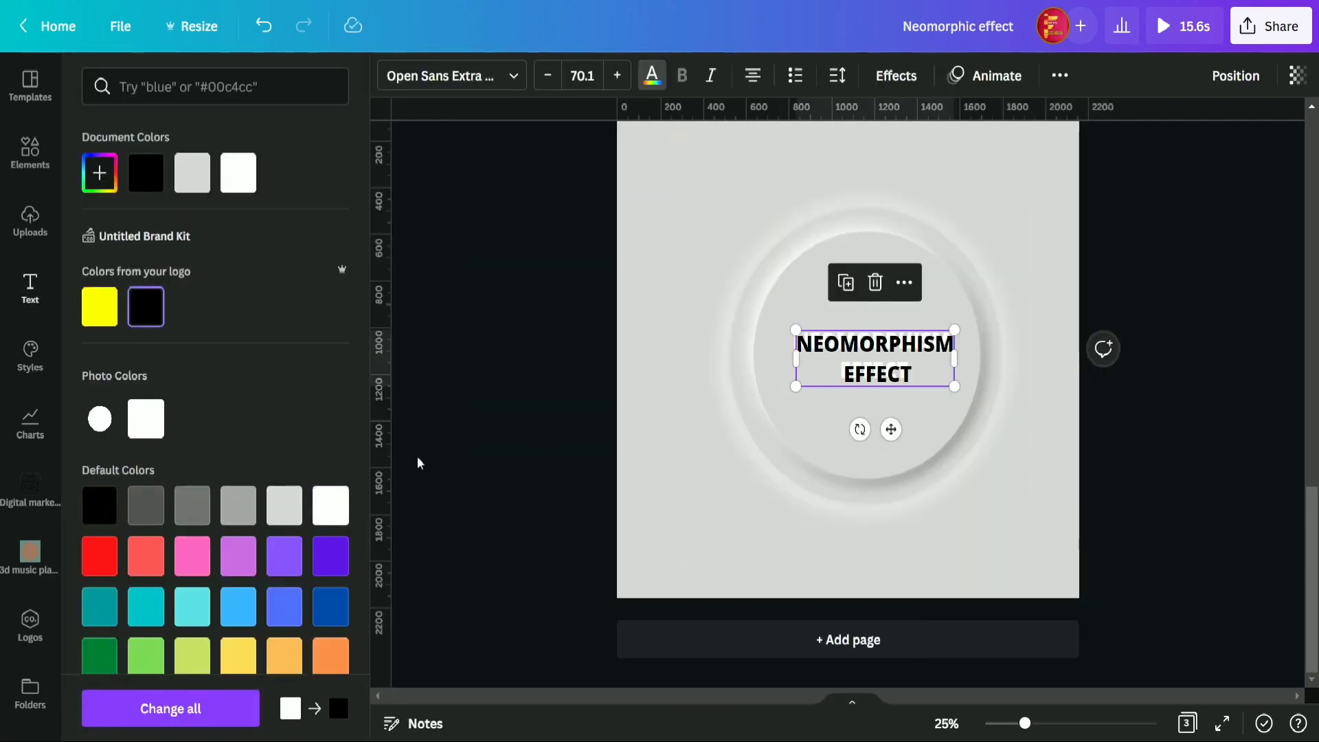
{"action": "left_click", "coordinate": [435, 371]}
Place the black heading copy one layer behind the white heading, slightly offset as a shadow, at a font size of about 71.6.
{"action": "mouse_move", "coordinate": [769, 369]}
{"action": "left_mouse_down"}
{"action": "mouse_move", "coordinate": [802, 386]}
{"action": "mouse_move", "coordinate": [764, 352]}
{"action": "left_mouse_up"}
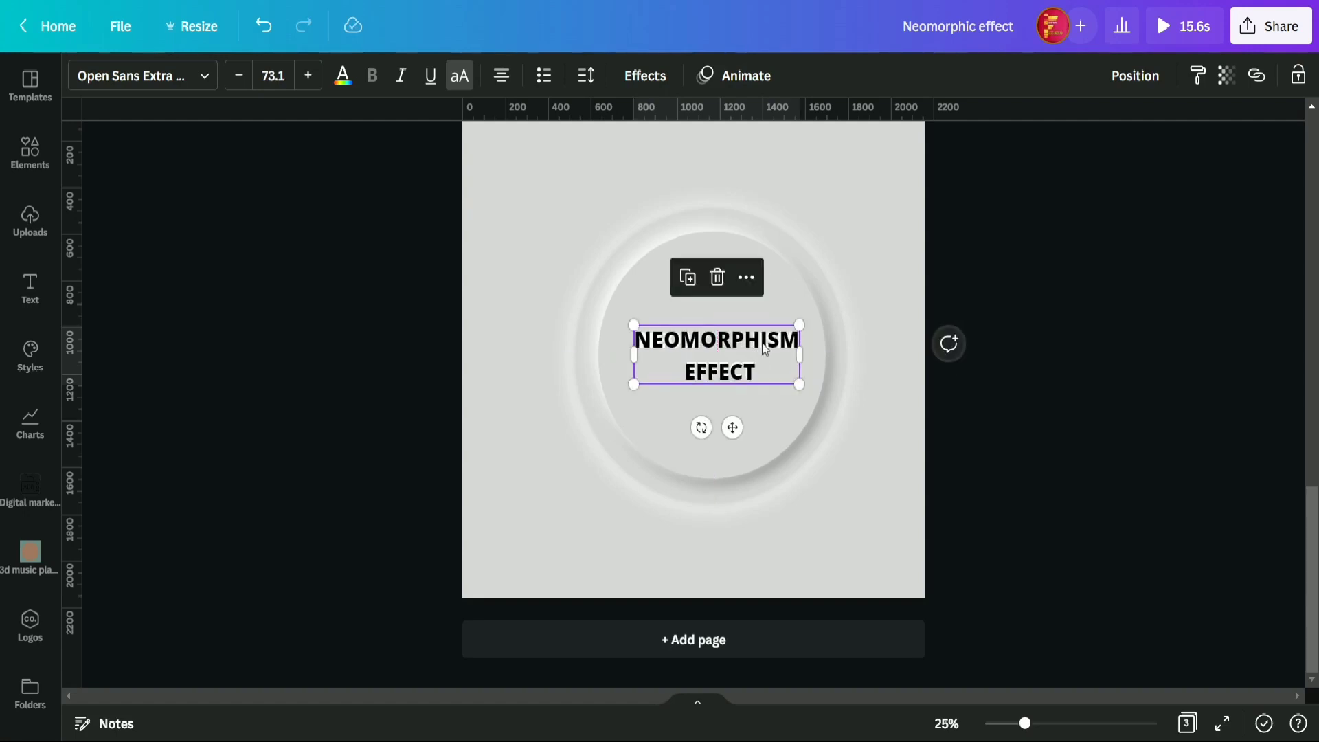
{"action": "right_click", "coordinate": [764, 349]}
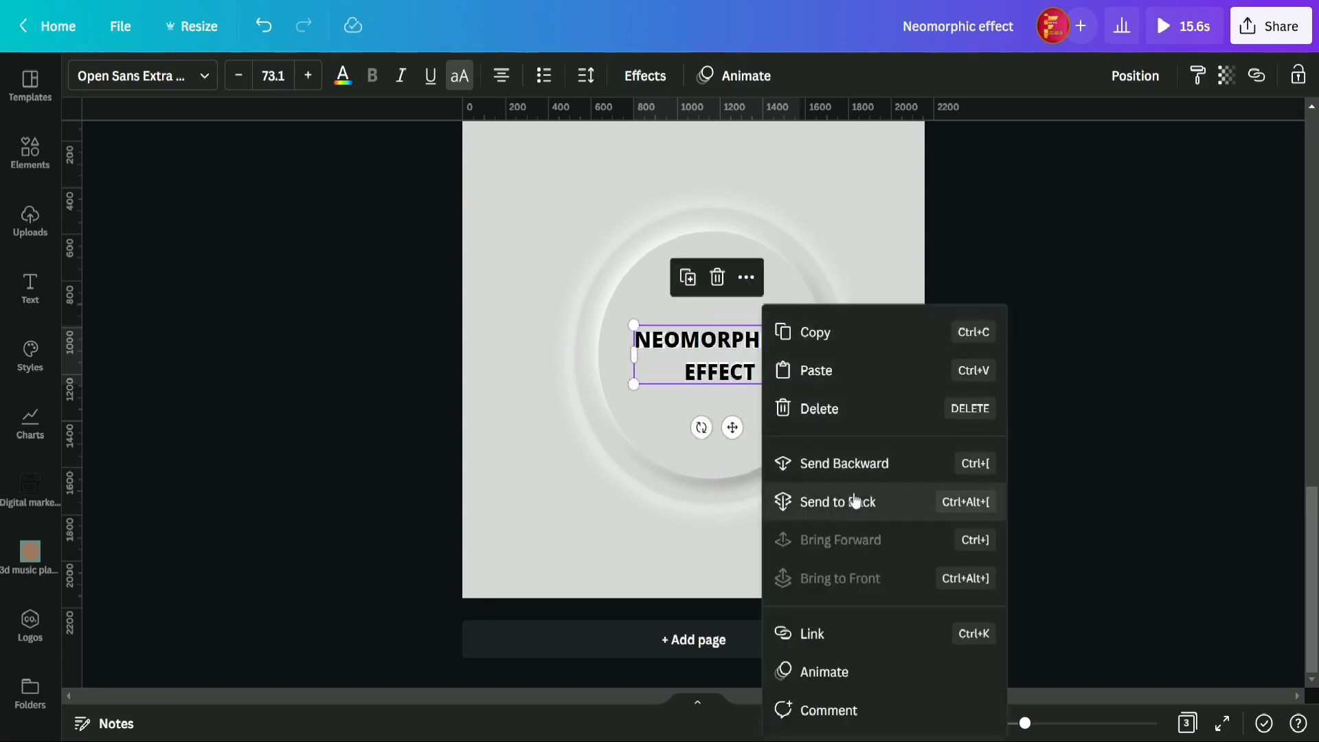
{"action": "left_click", "coordinate": [850, 469]}
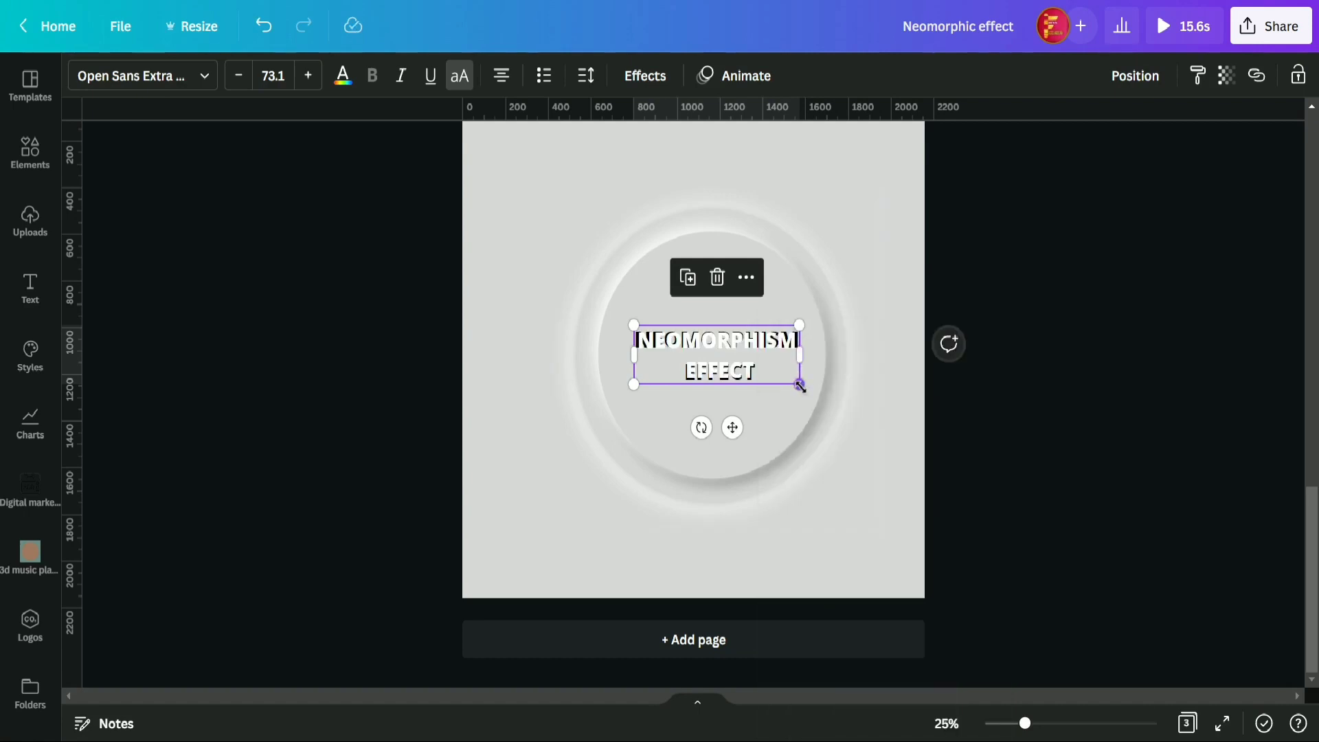
{"action": "left_click_drag", "start_coordinate": [799, 385], "coordinate": [797, 383]}
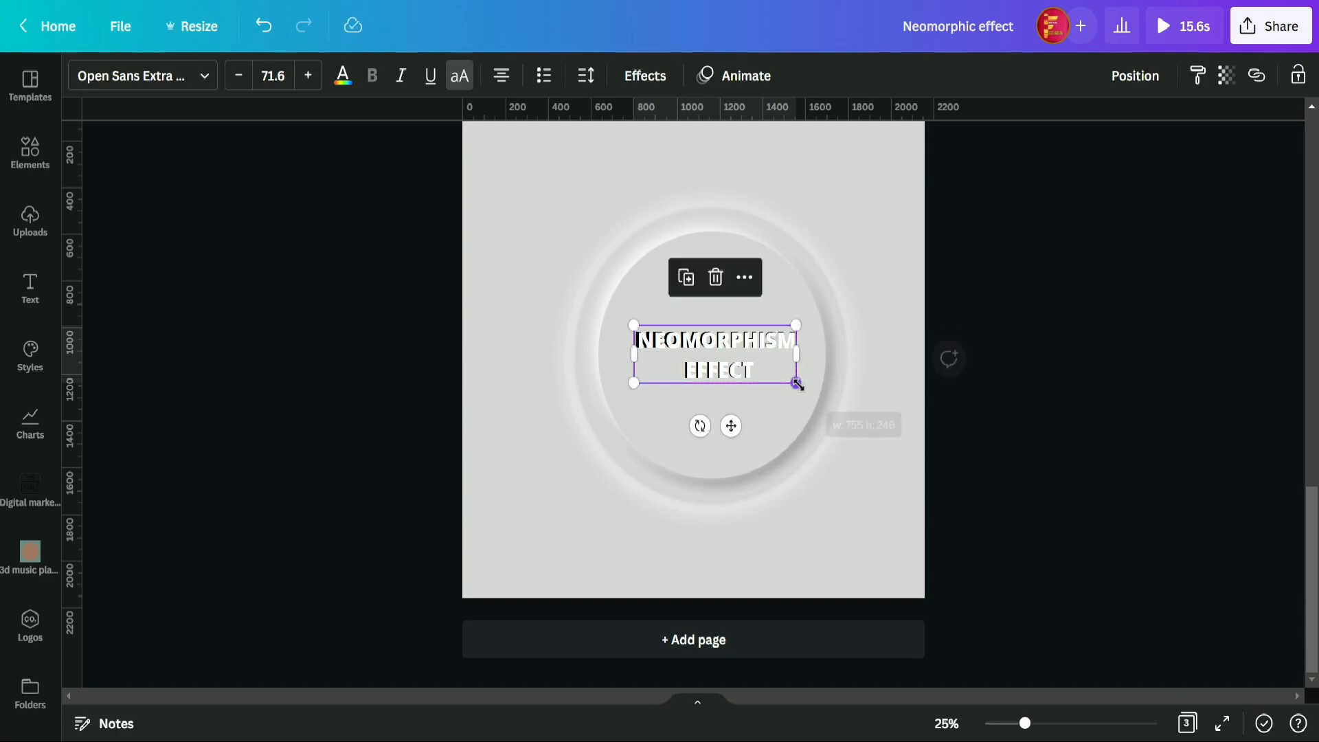
{"action": "left_click", "coordinate": [1076, 327]}
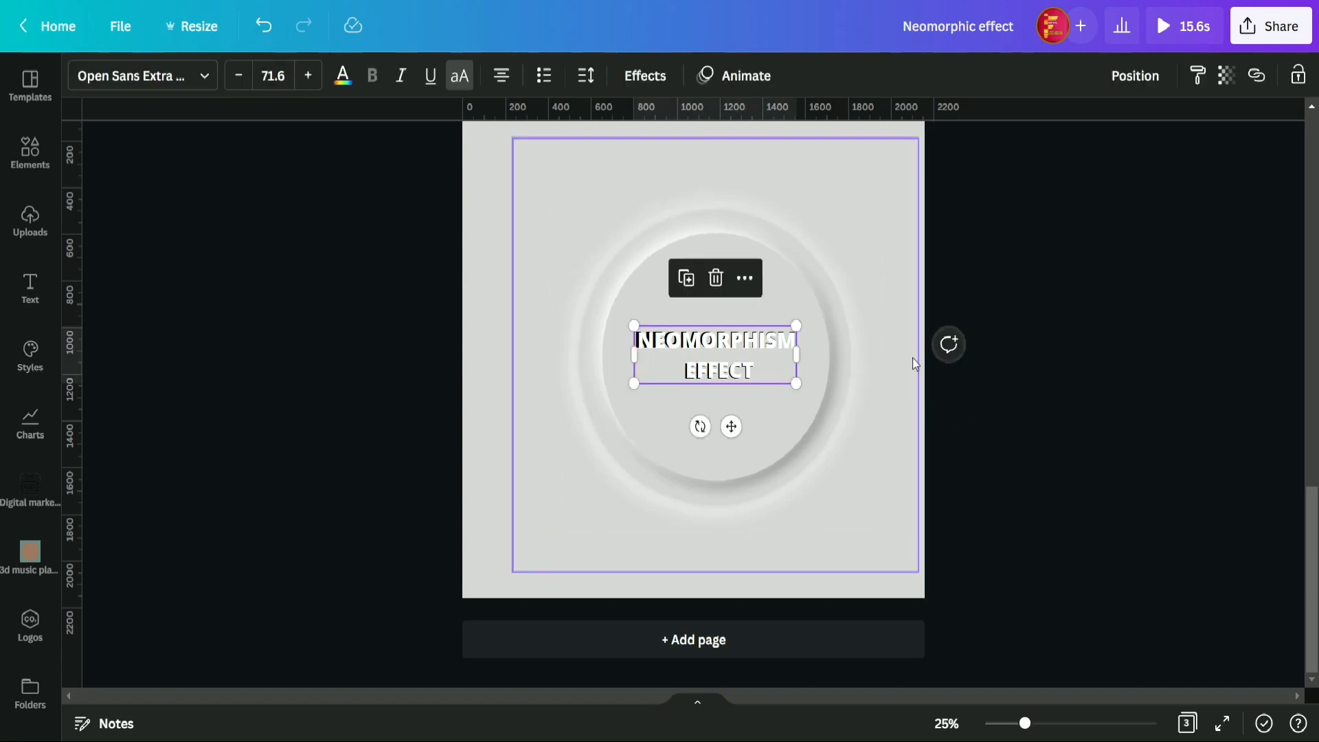
{"action": "key", "text": "Right"}
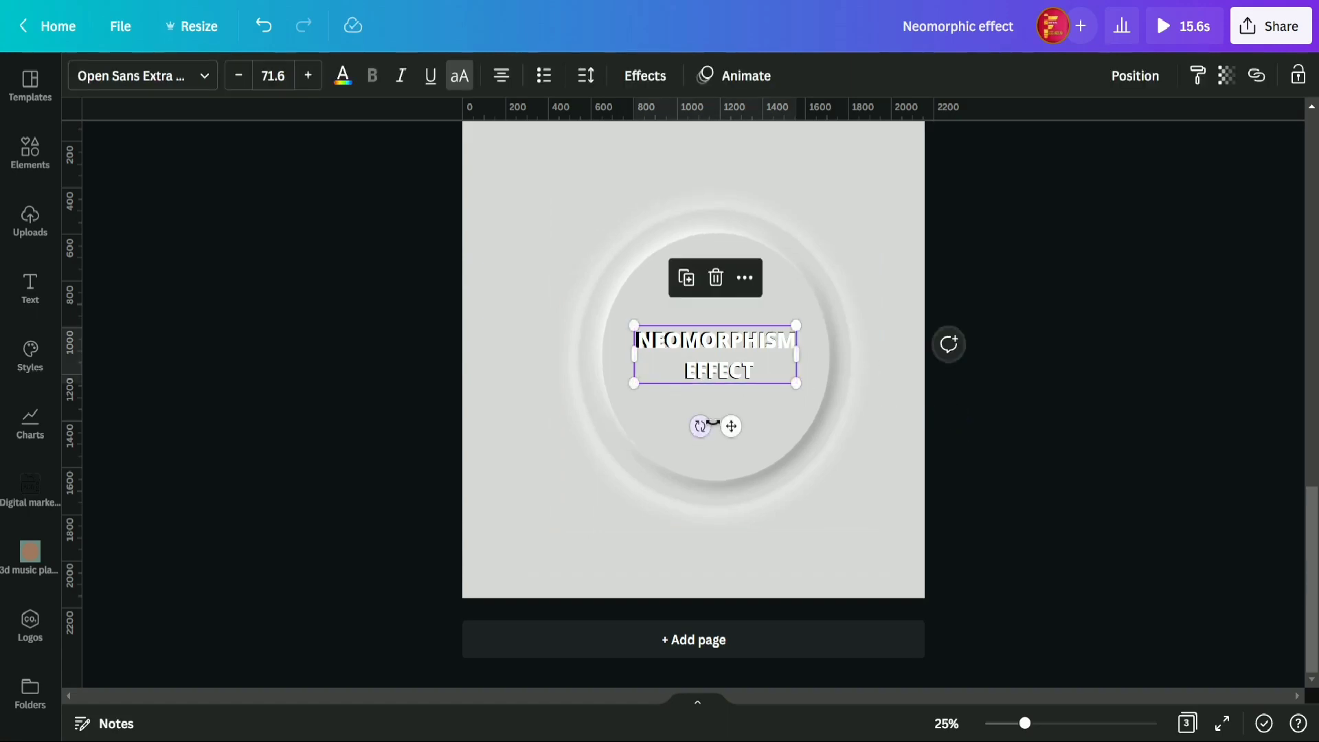
Group the circle artwork with both heading copies and centre the group on the page.
{"action": "left_click", "coordinate": [827, 429]}
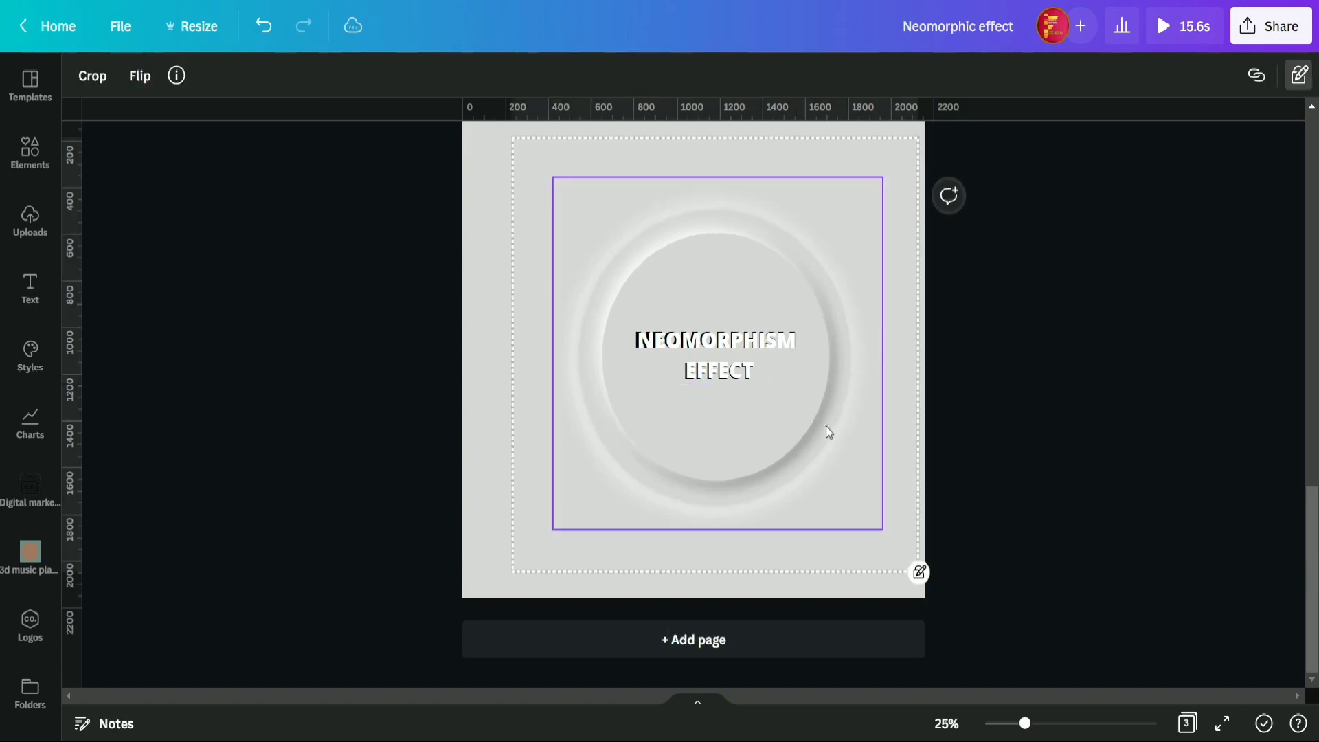
{"action": "left_click", "coordinate": [799, 390], "text": "shift"}
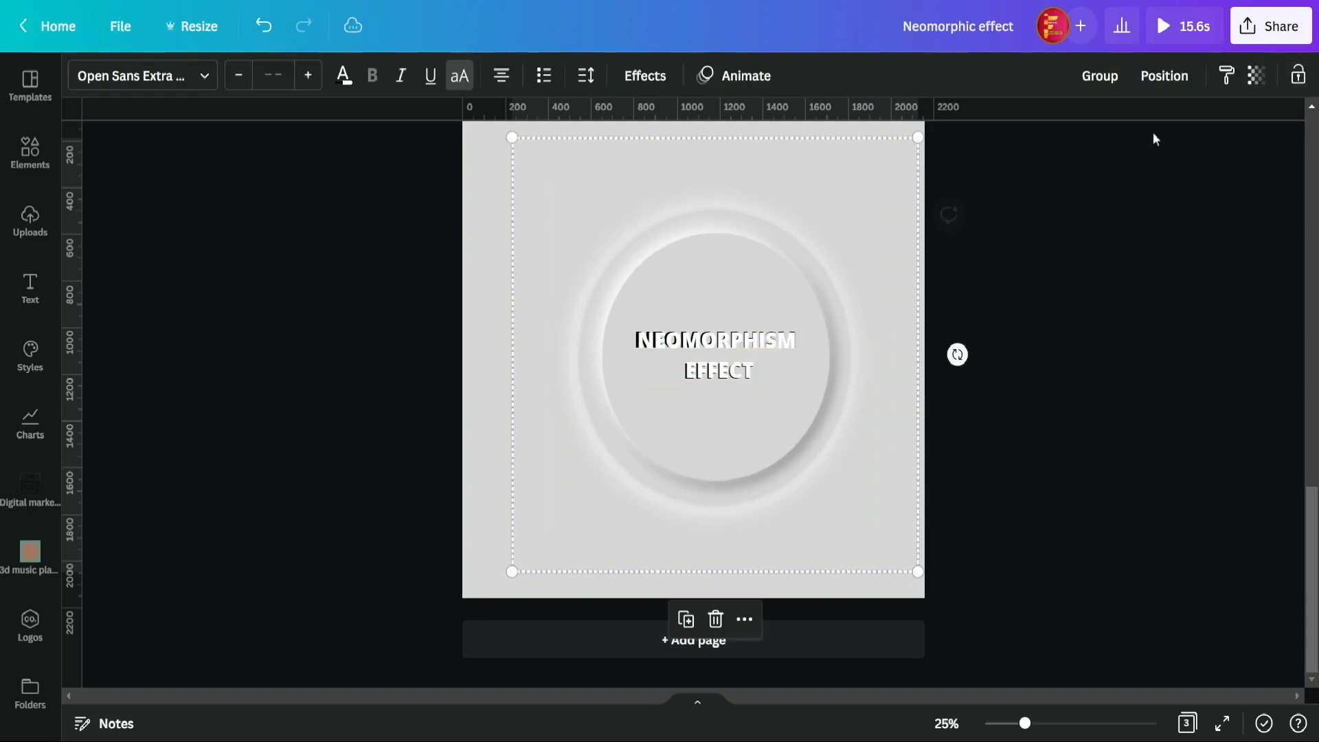
{"action": "left_click", "coordinate": [1088, 86]}
{"action": "mouse_move", "coordinate": [827, 518]}
{"action": "left_mouse_down"}
{"action": "mouse_move", "coordinate": [804, 515]}
{"action": "mouse_move", "coordinate": [809, 533]}
{"action": "left_mouse_up"}
{"action": "key", "text": "Escape"}
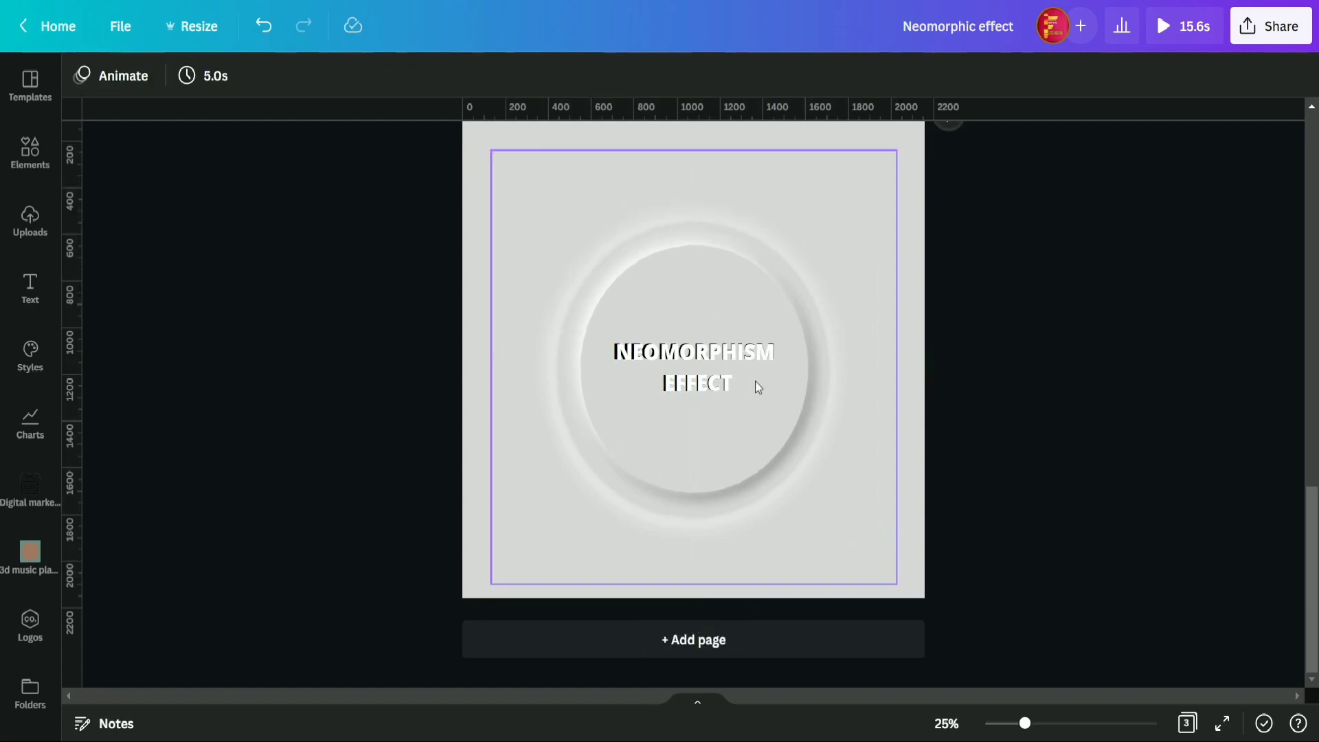
{"action": "left_click", "coordinate": [697, 359]}
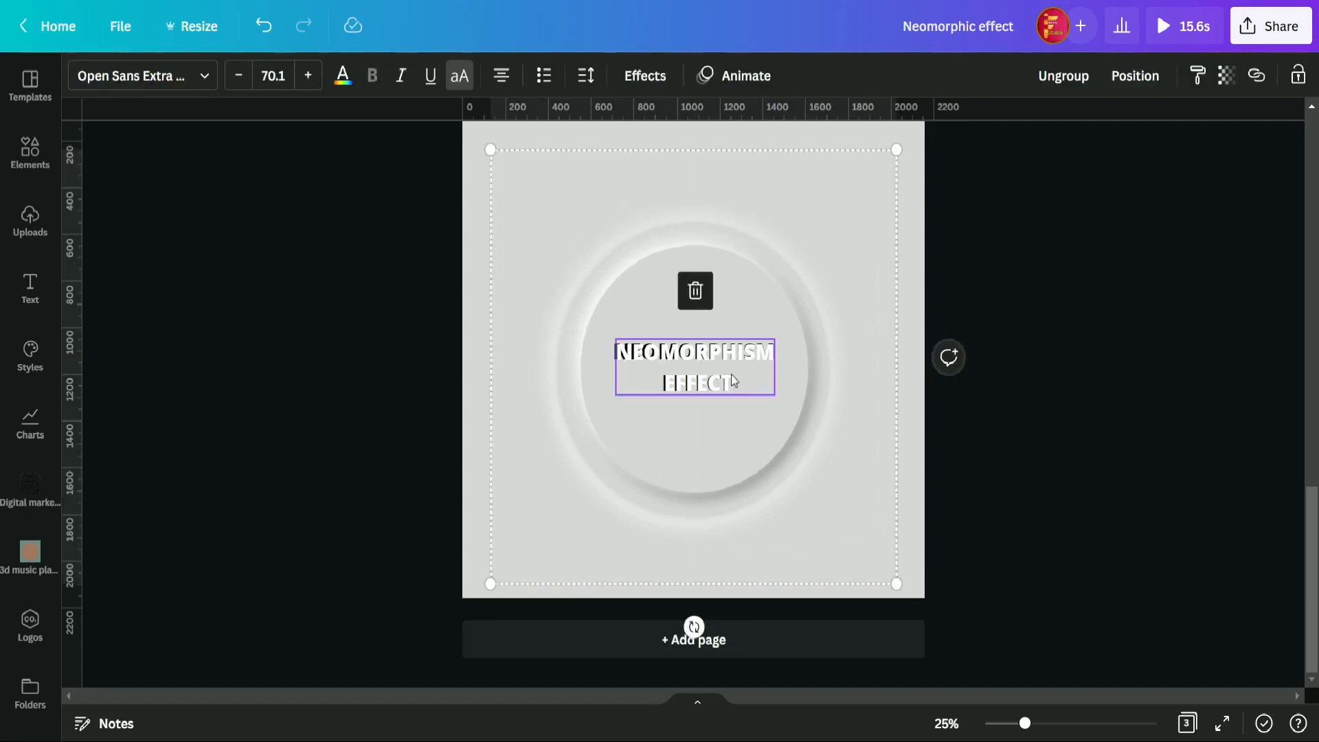
{"action": "left_click", "coordinate": [1138, 365]}
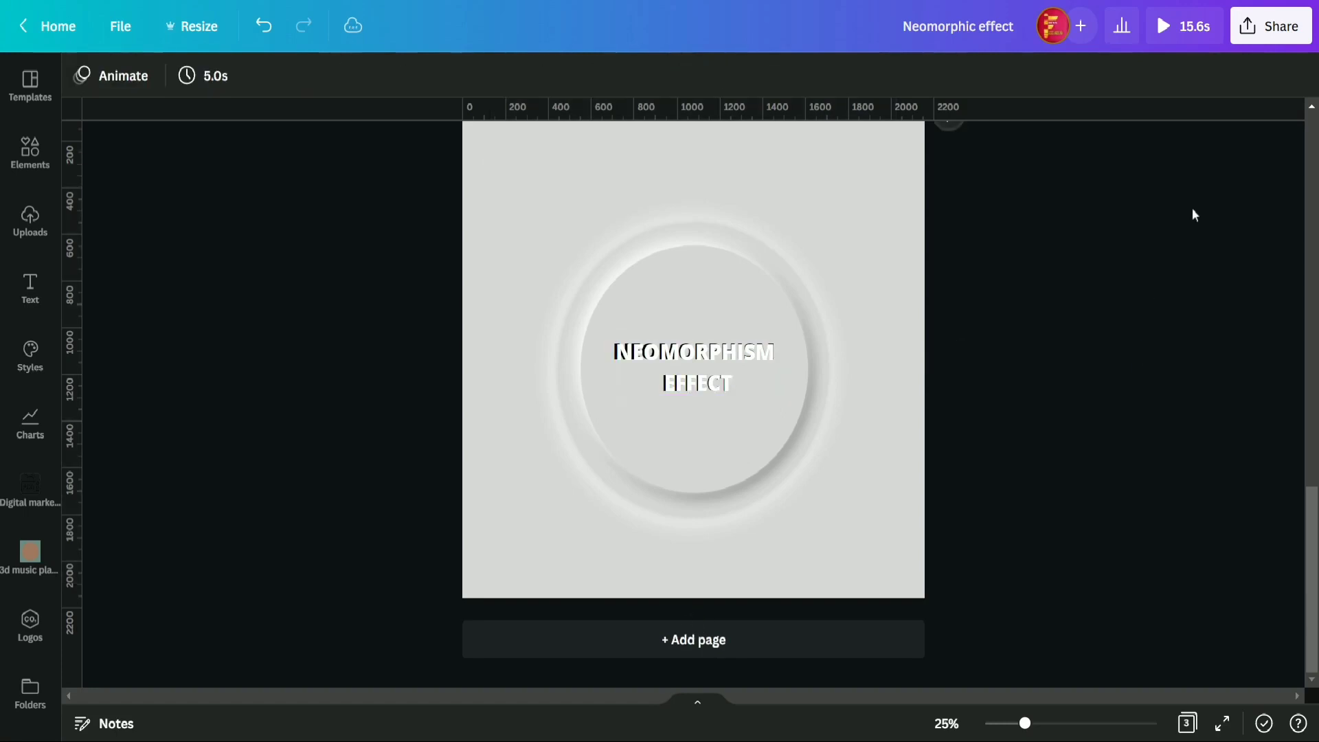
Open the design's download settings and choose PNG as the file type.
{"action": "left_click", "coordinate": [1262, 28]}
{"action": "left_click", "coordinate": [1114, 464]}
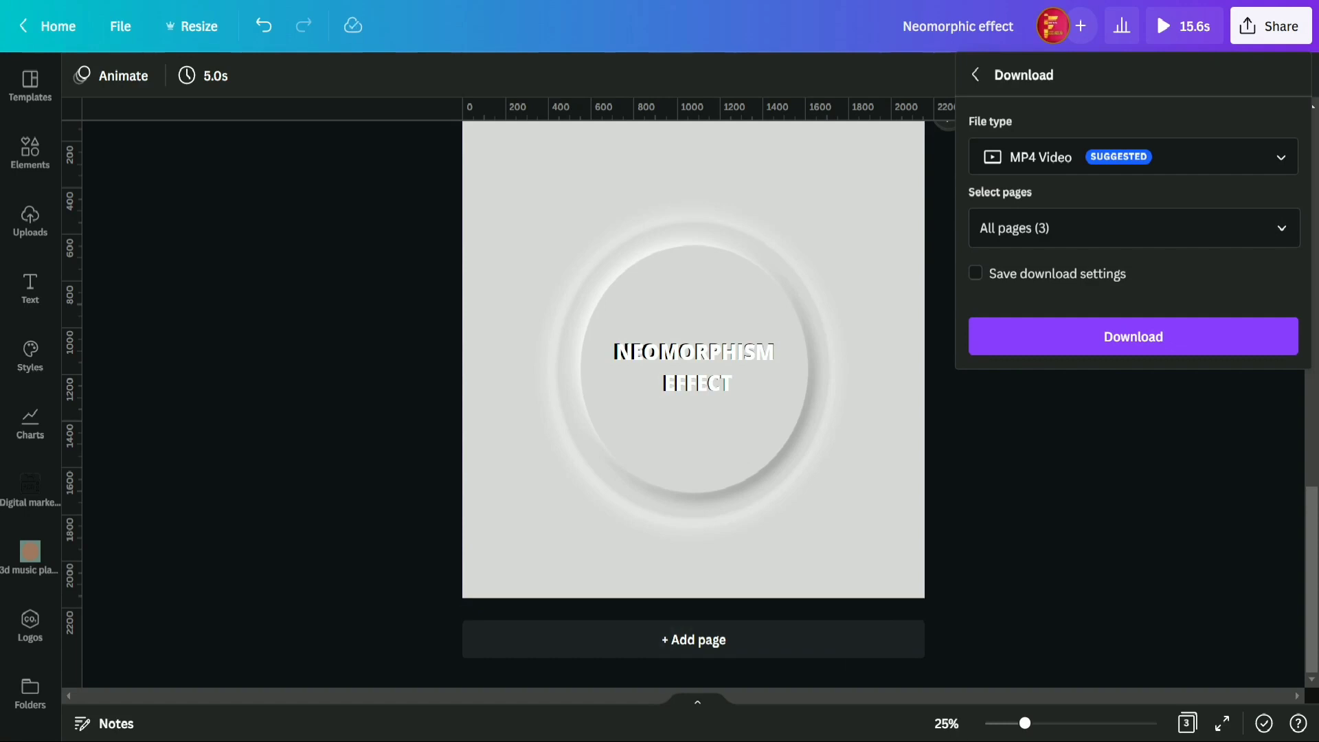
{"action": "left_click", "coordinate": [1134, 161]}
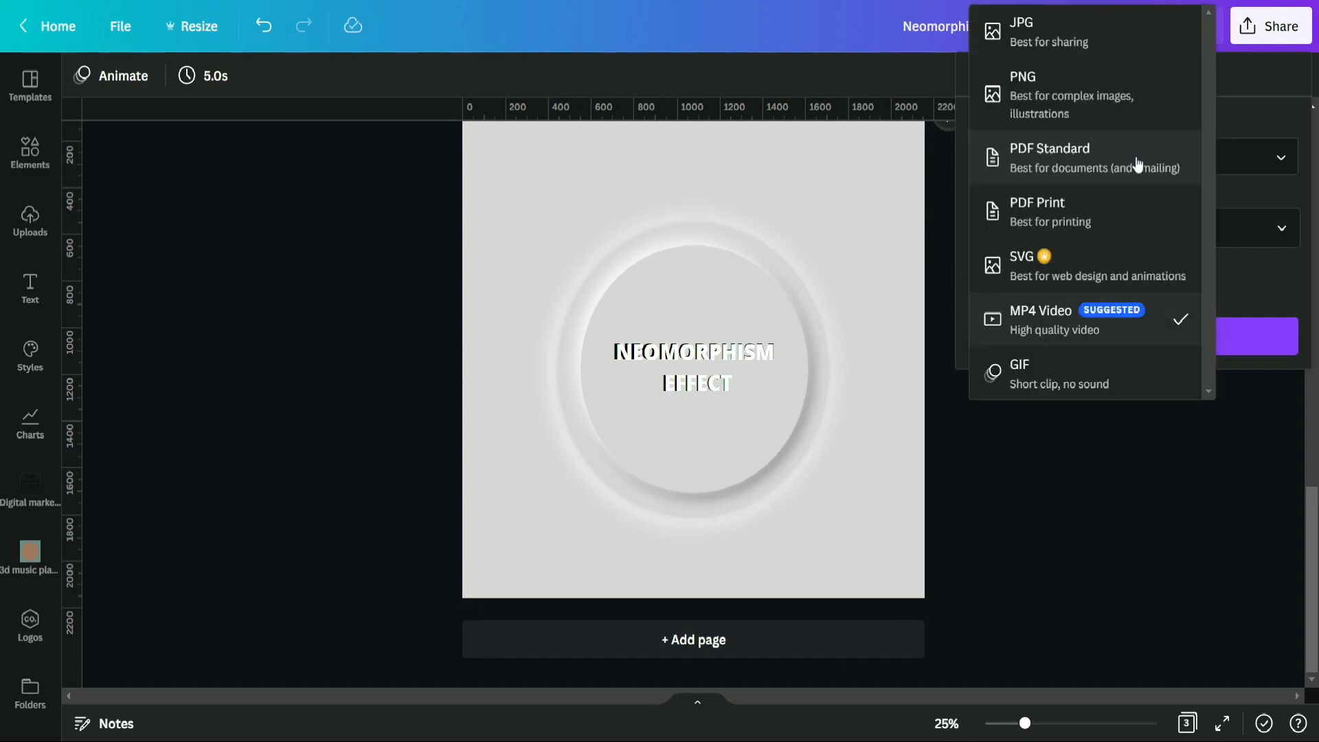
{"action": "left_click", "coordinate": [1064, 90]}
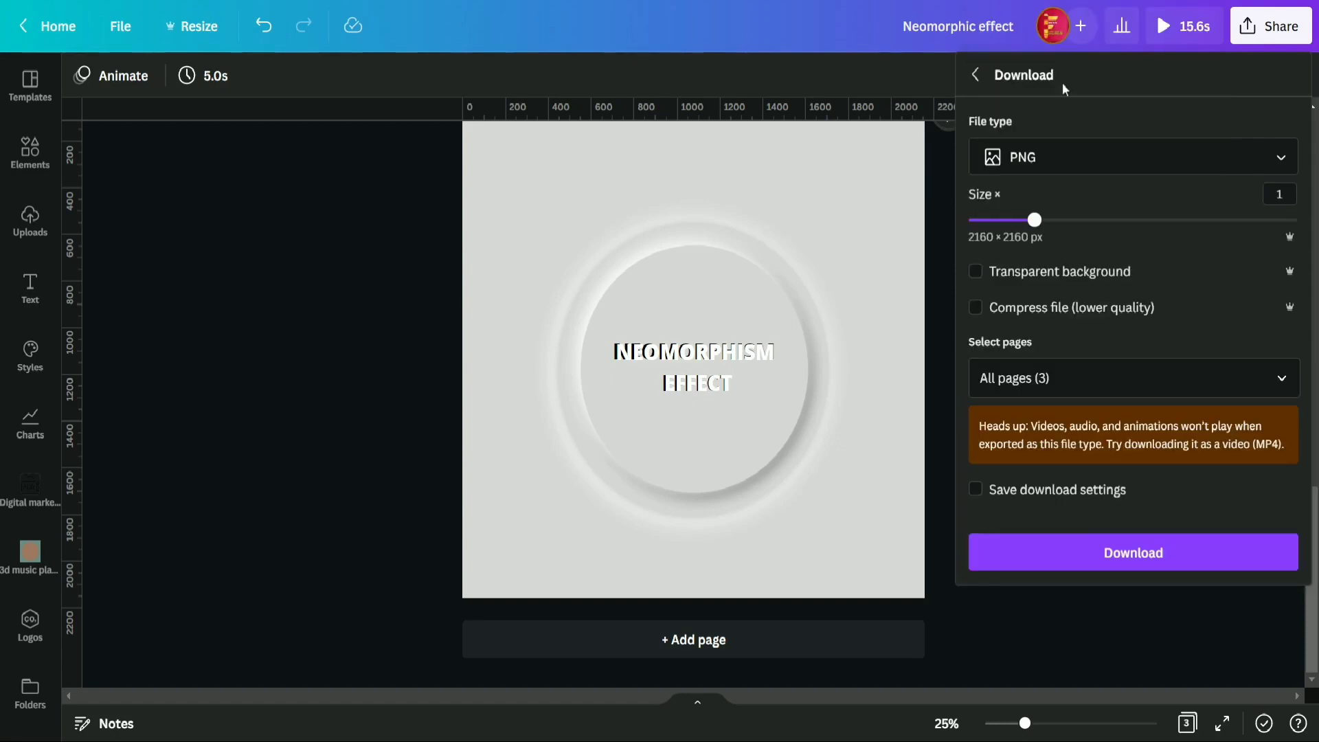
Limit the download to the current page (Page 3), download the PNG and dismiss the download overview.
{"action": "left_click", "coordinate": [1282, 380]}
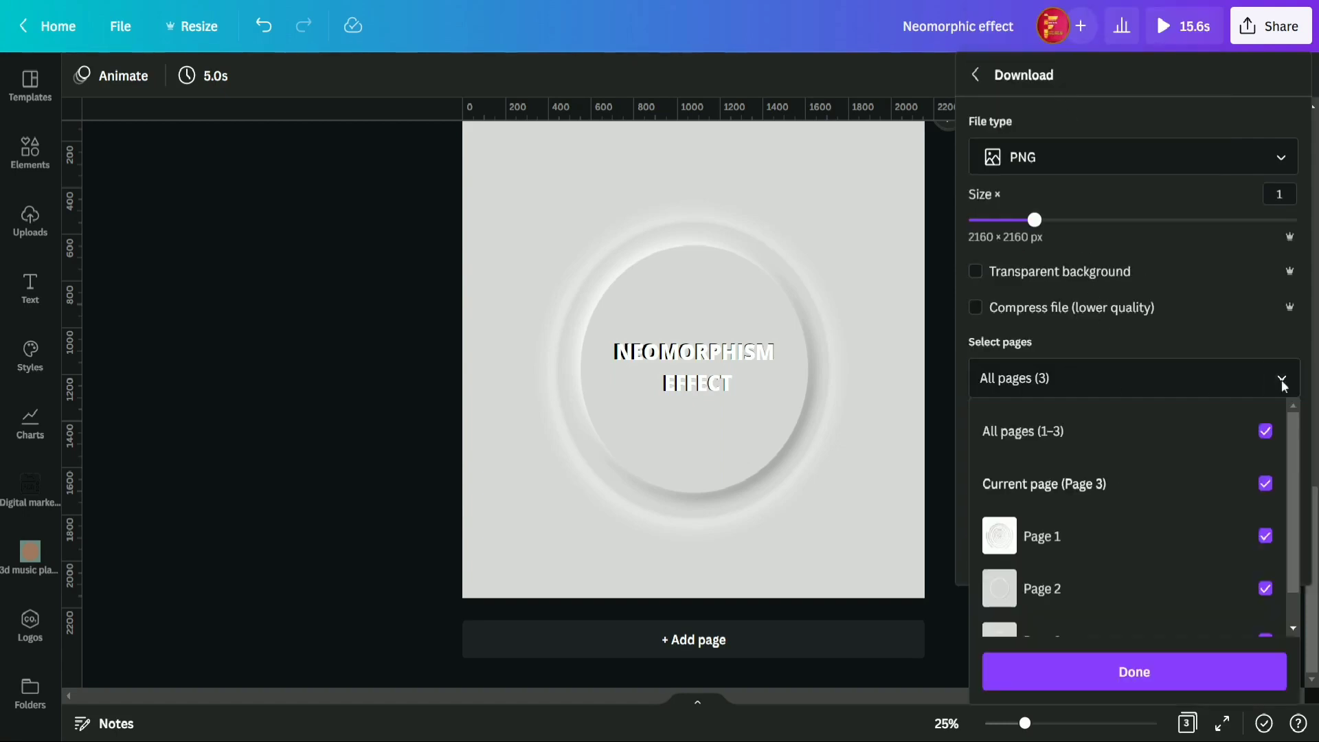
{"action": "left_click", "coordinate": [1265, 433]}
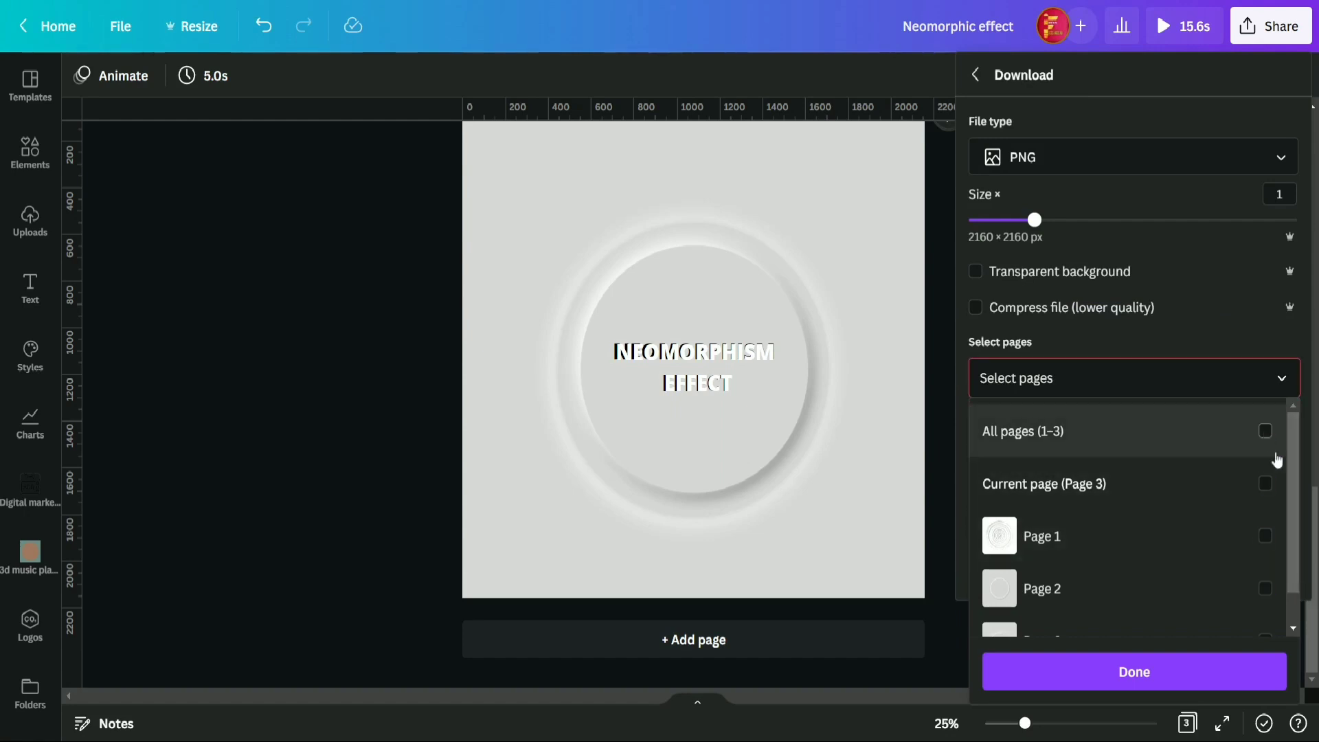
{"action": "left_click", "coordinate": [1266, 484]}
{"action": "left_click", "coordinate": [1212, 671]}
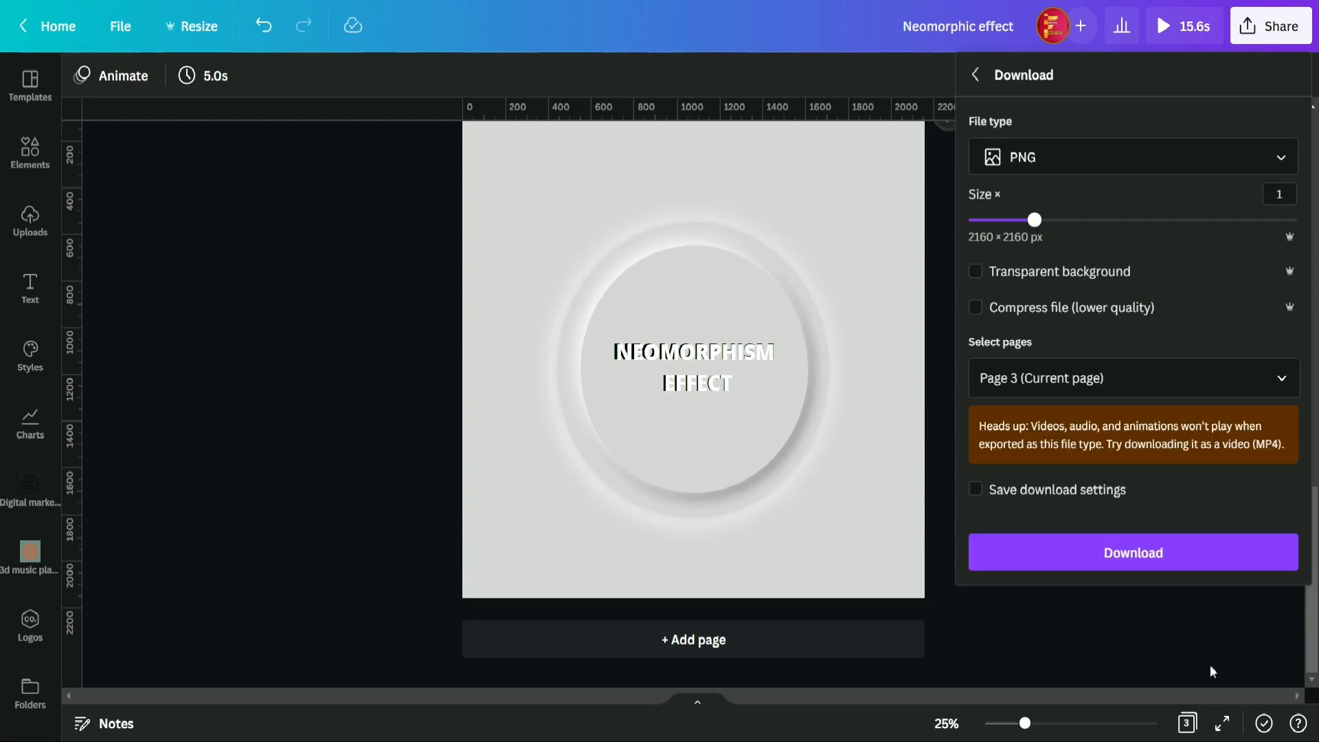
{"action": "left_click", "coordinate": [1188, 553]}
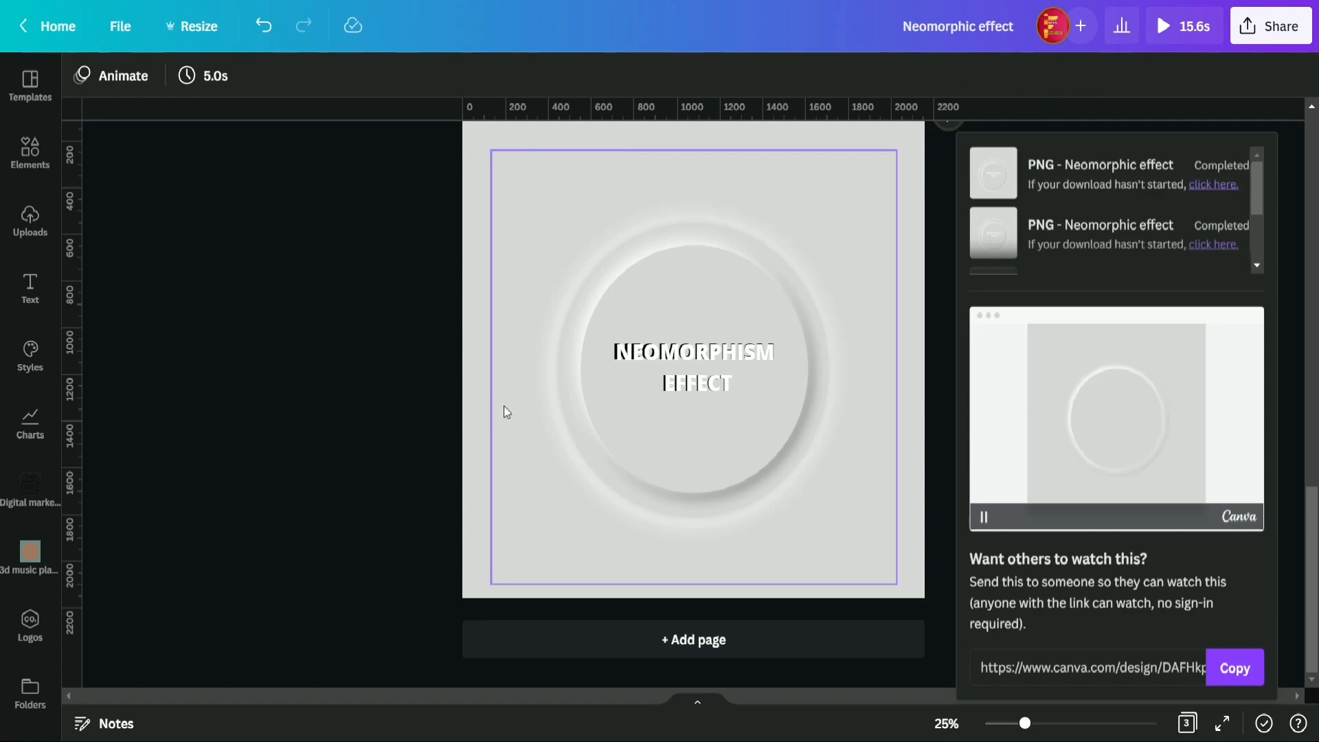
{"action": "left_click", "coordinate": [321, 400]}
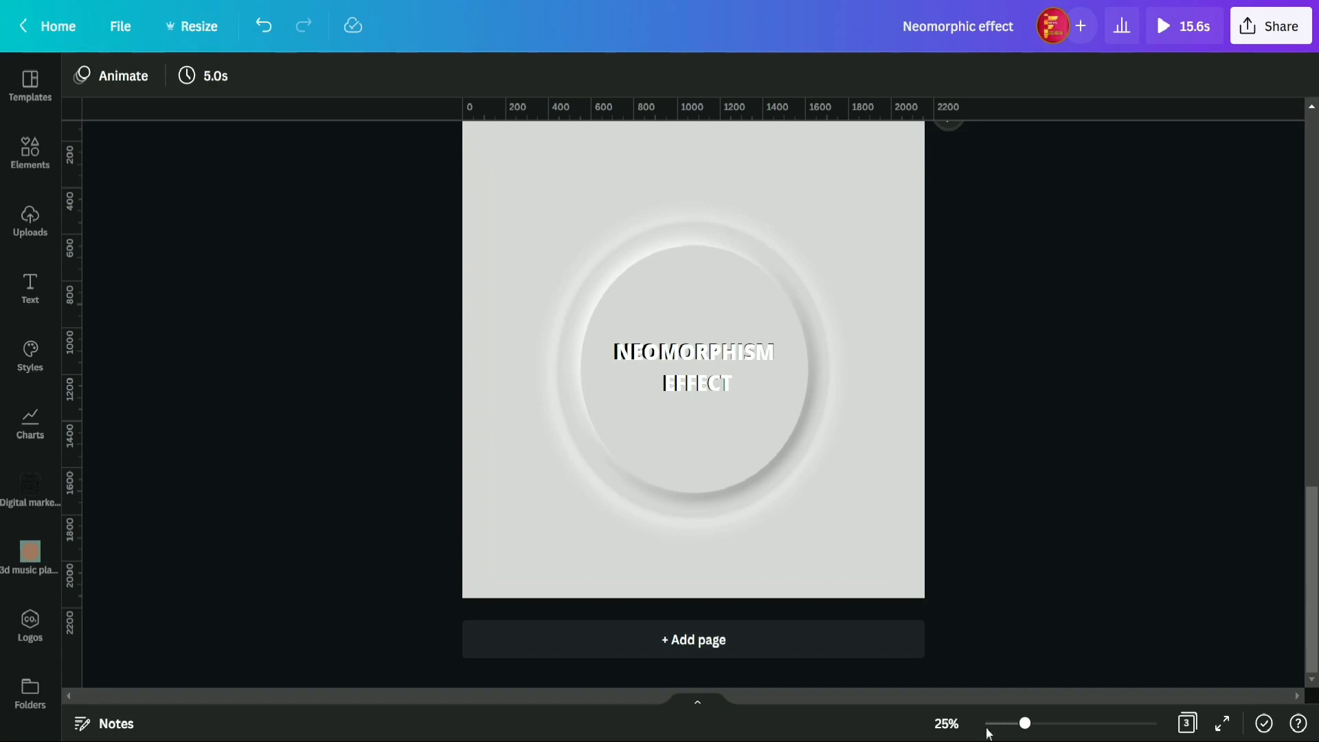